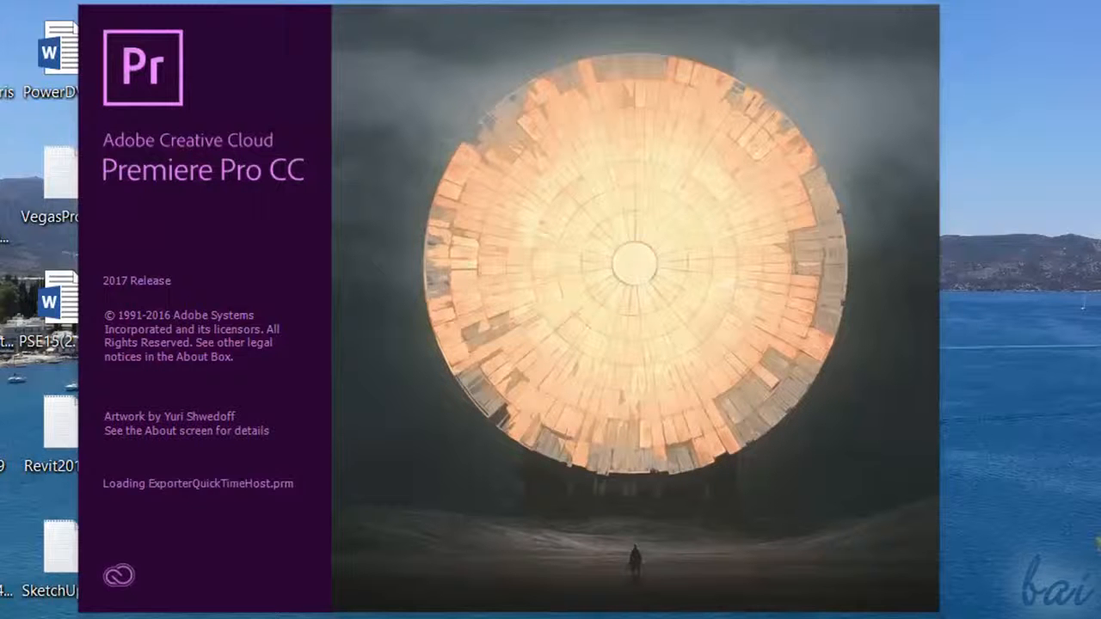
{"action": "left_click", "coordinate": [813, 344]}
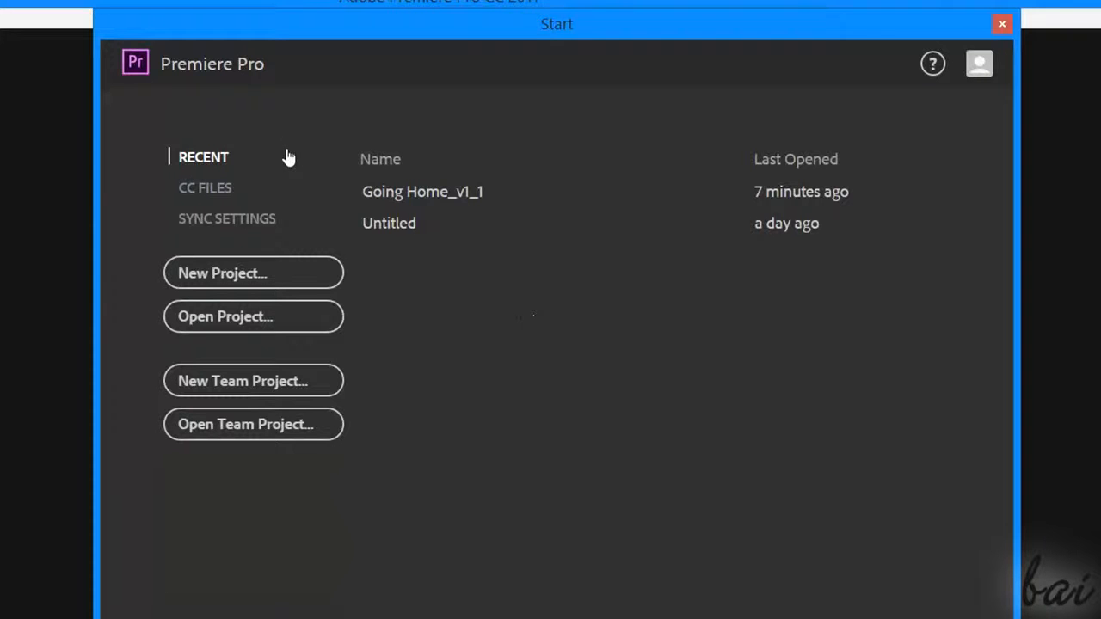
{"action": "left_click", "coordinate": [287, 267]}
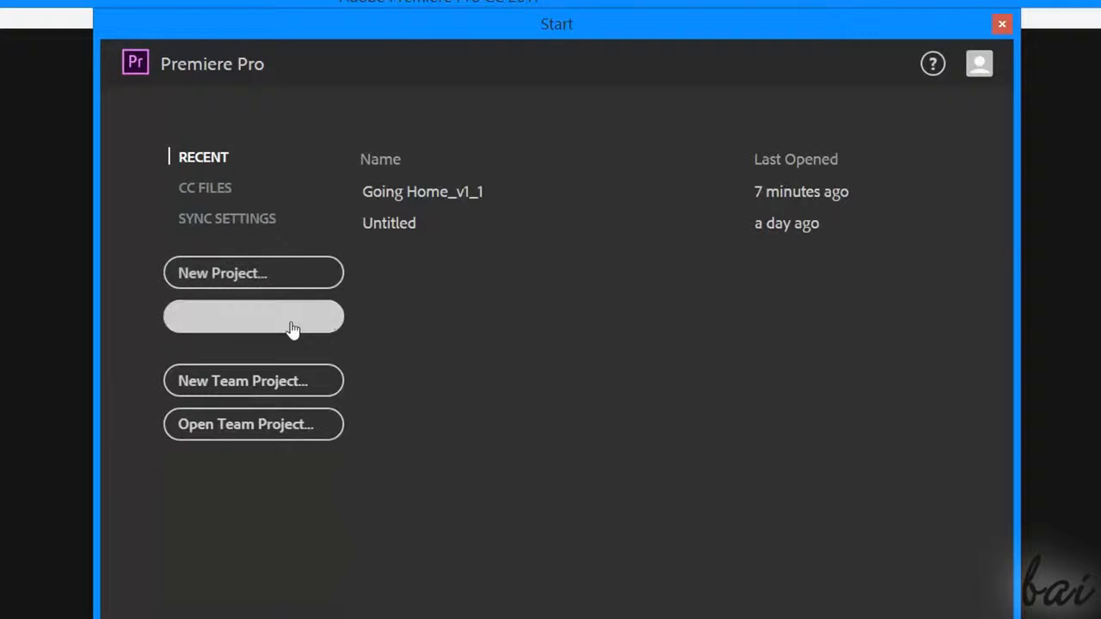
{"action": "left_click", "coordinate": [252, 331]}
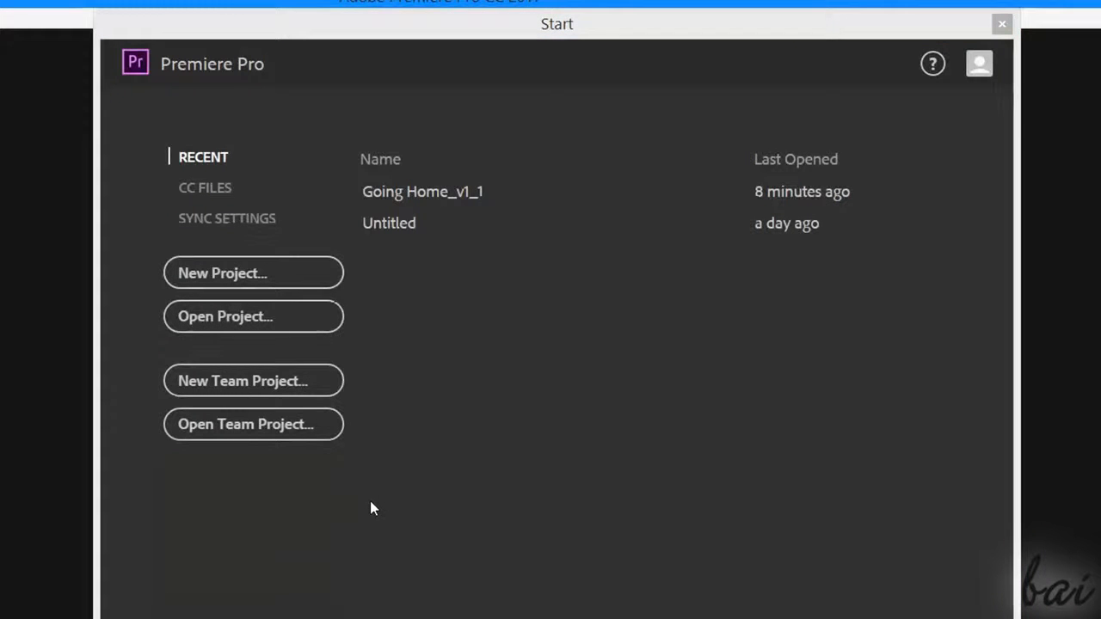
{"action": "left_click", "coordinate": [286, 386]}
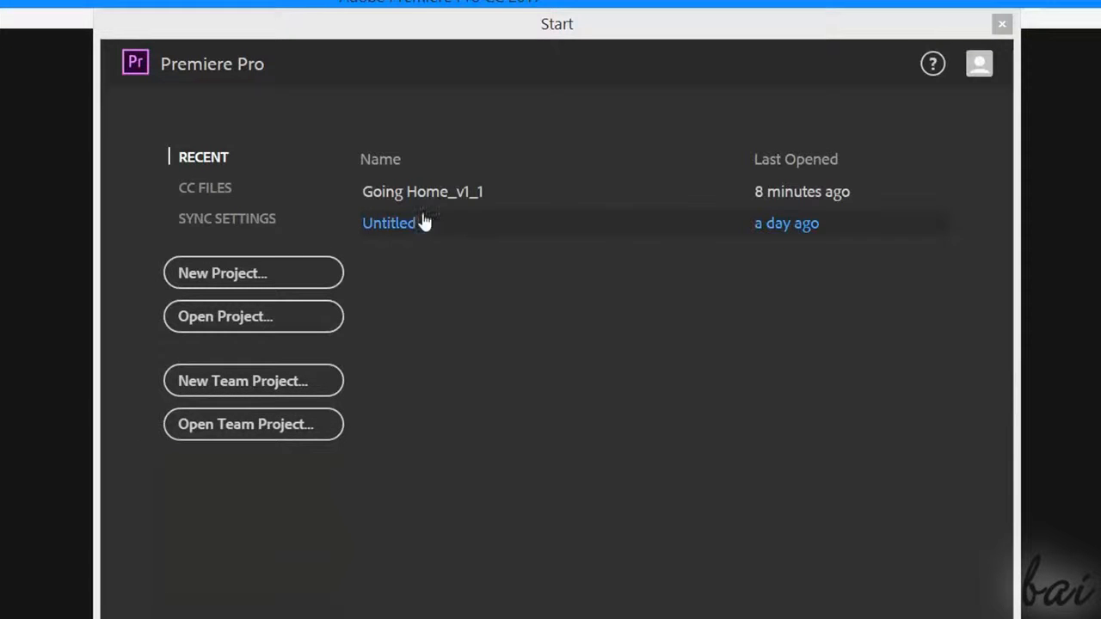
- Start a new project, name it MyProject and open the folder browser for its location
{"action": "left_click", "coordinate": [253, 274]}
{"action": "left_click", "coordinate": [361, 61]}
{"action": "left_click_drag", "start_coordinate": [356, 60], "coordinate": [221, 54]}
{"action": "type", "text": "MyProject"}
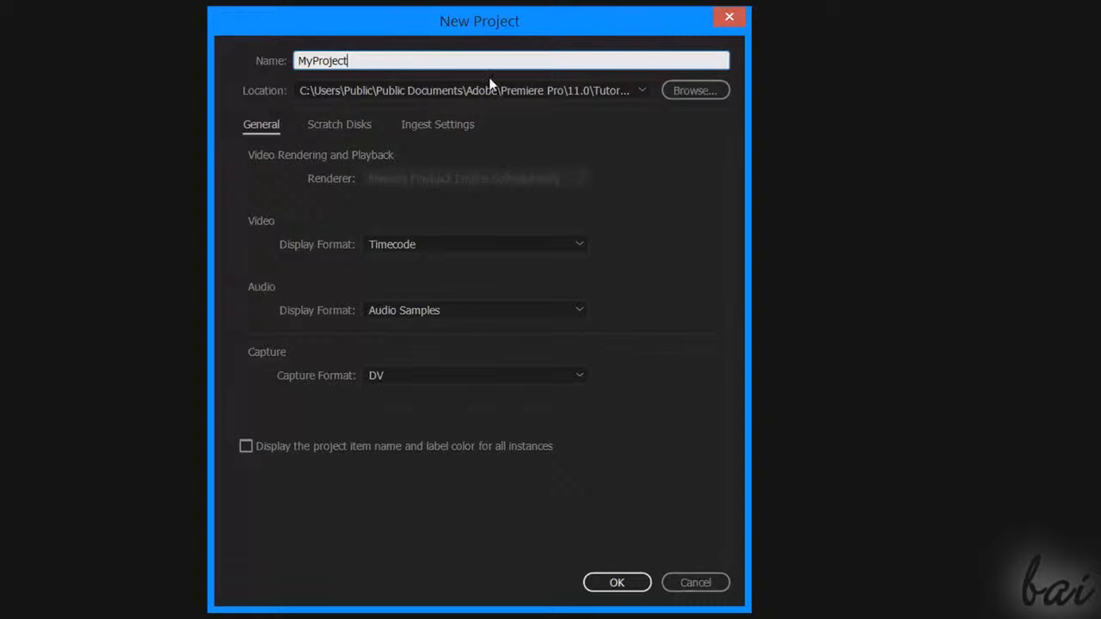
{"action": "left_click", "coordinate": [685, 91]}
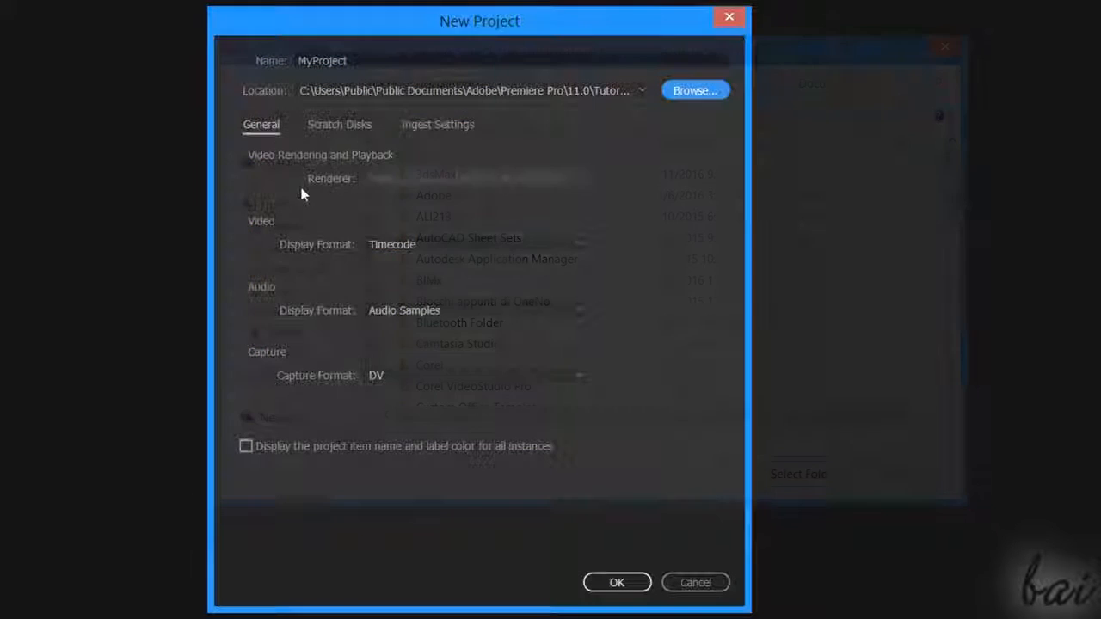
- Keep the video display format as Timecode and the audio display format as Audio Samples, and create the project
{"action": "left_click", "coordinate": [419, 245]}
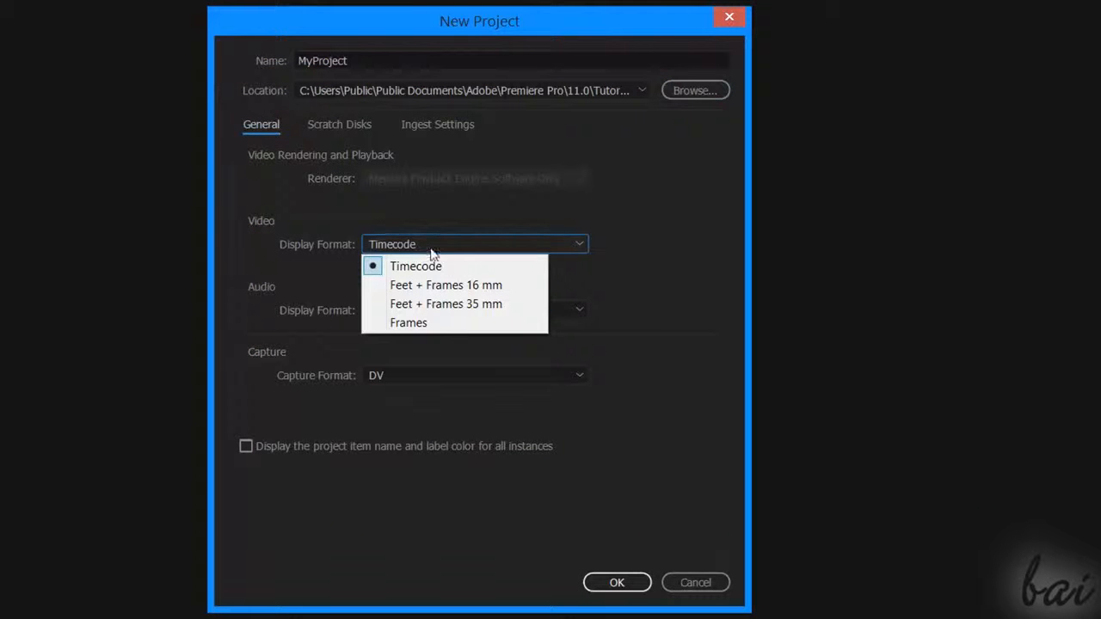
{"action": "left_click", "coordinate": [445, 267]}
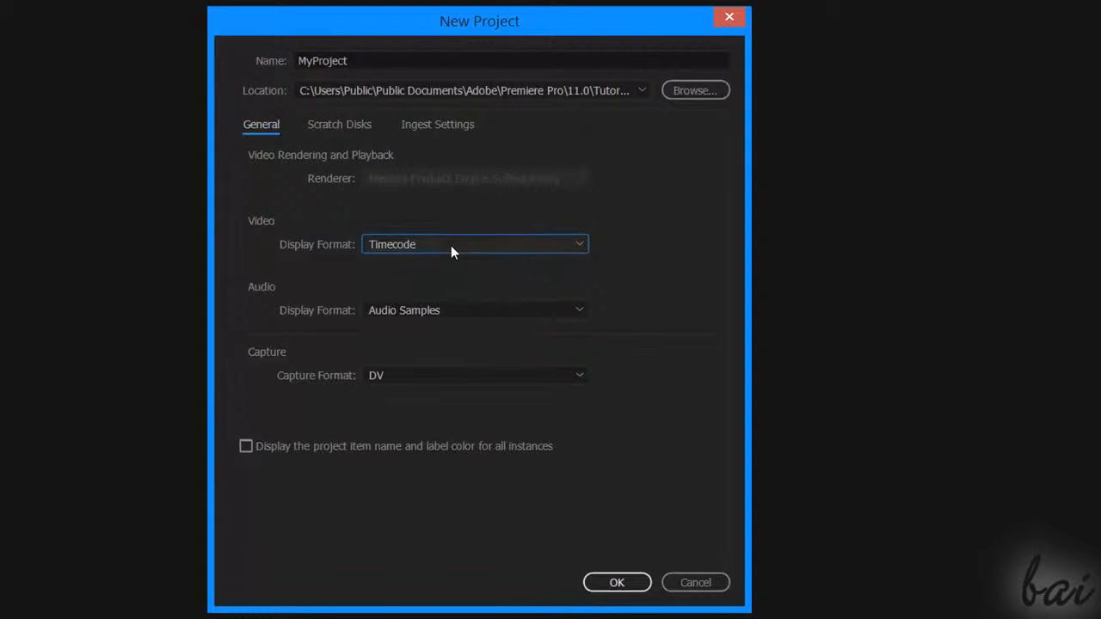
{"action": "left_click", "coordinate": [455, 311]}
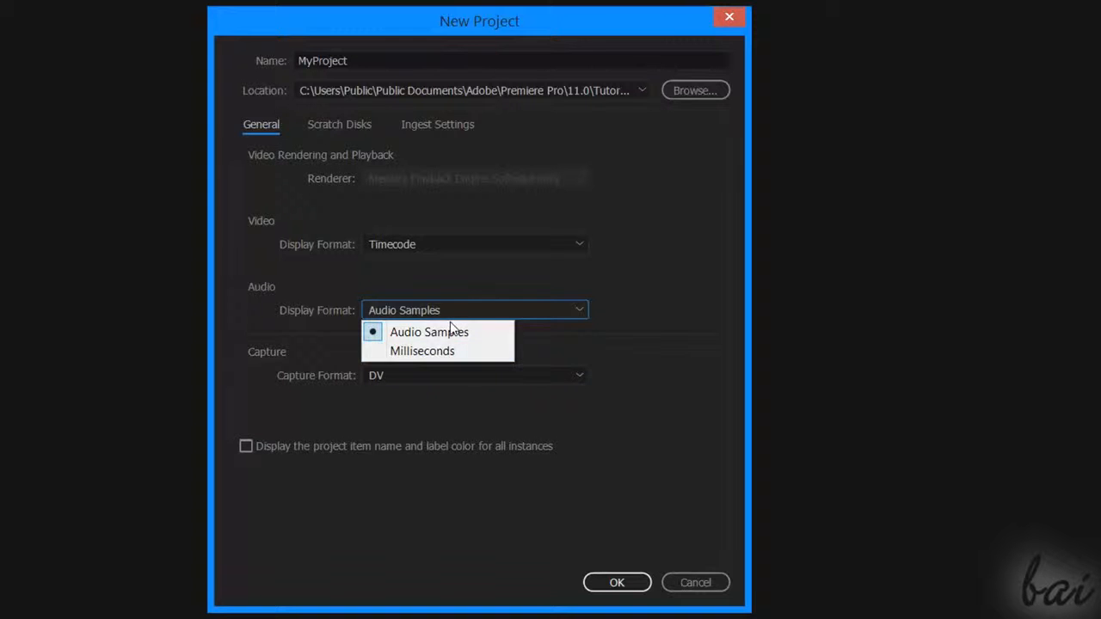
{"action": "left_click", "coordinate": [486, 308]}
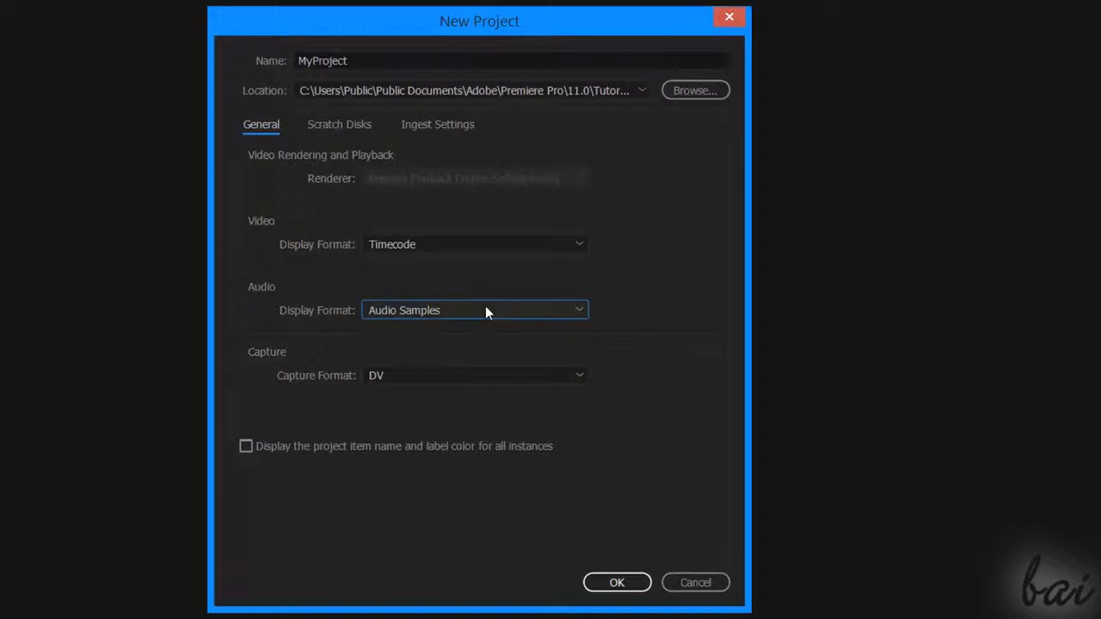
{"action": "left_click", "coordinate": [616, 583]}
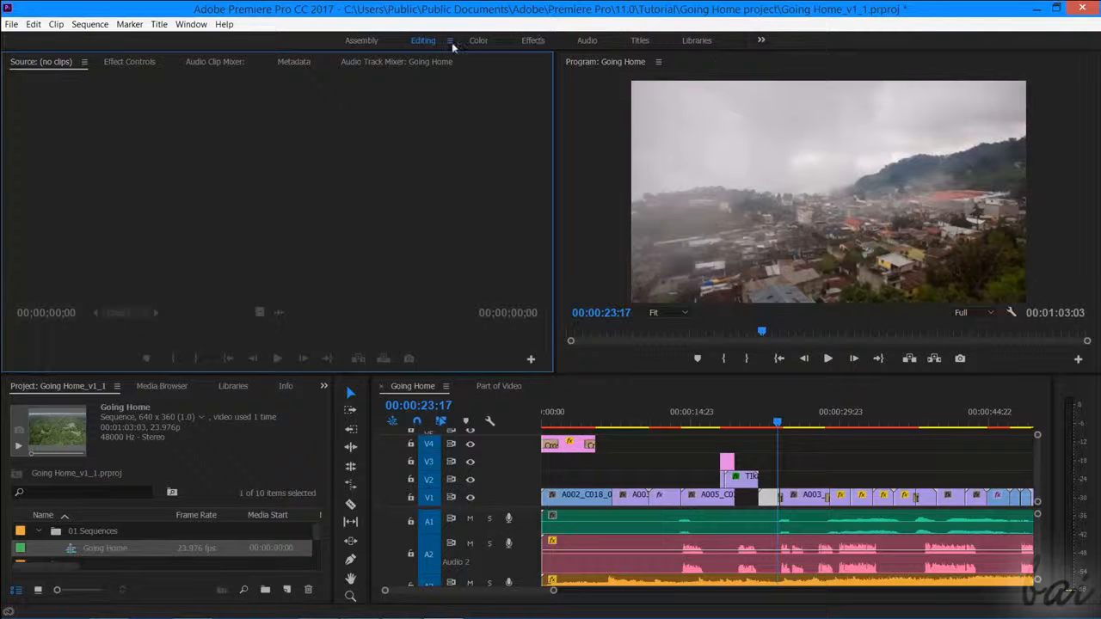
- Look through the Assembly, Effects and Audio workspaces and return to the Editing workspace
{"action": "left_click", "coordinate": [360, 41]}
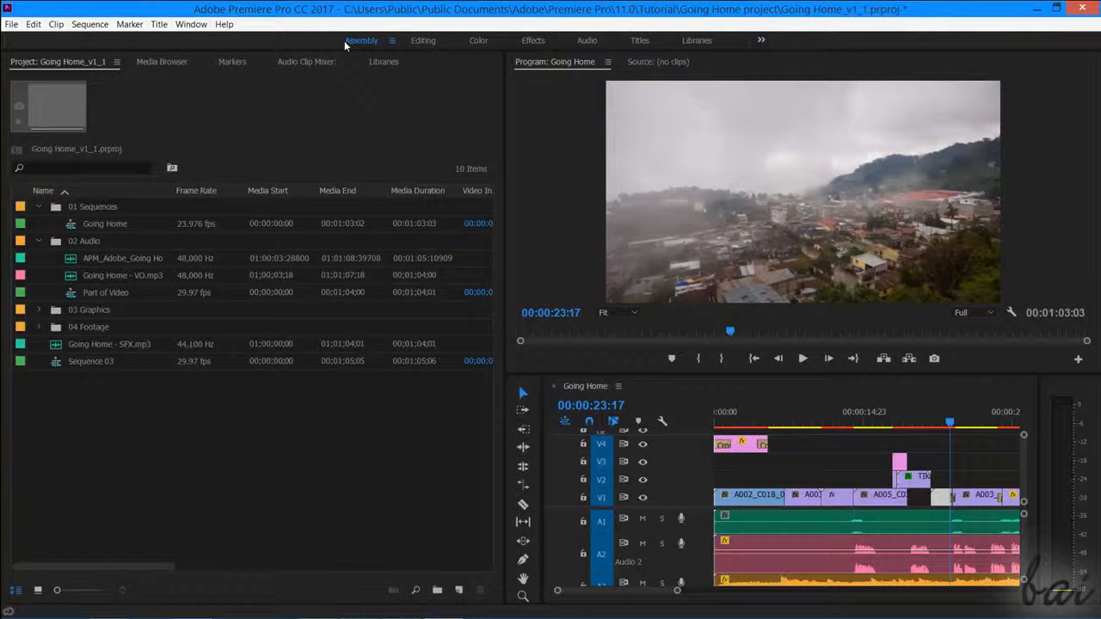
{"action": "left_click", "coordinate": [532, 40]}
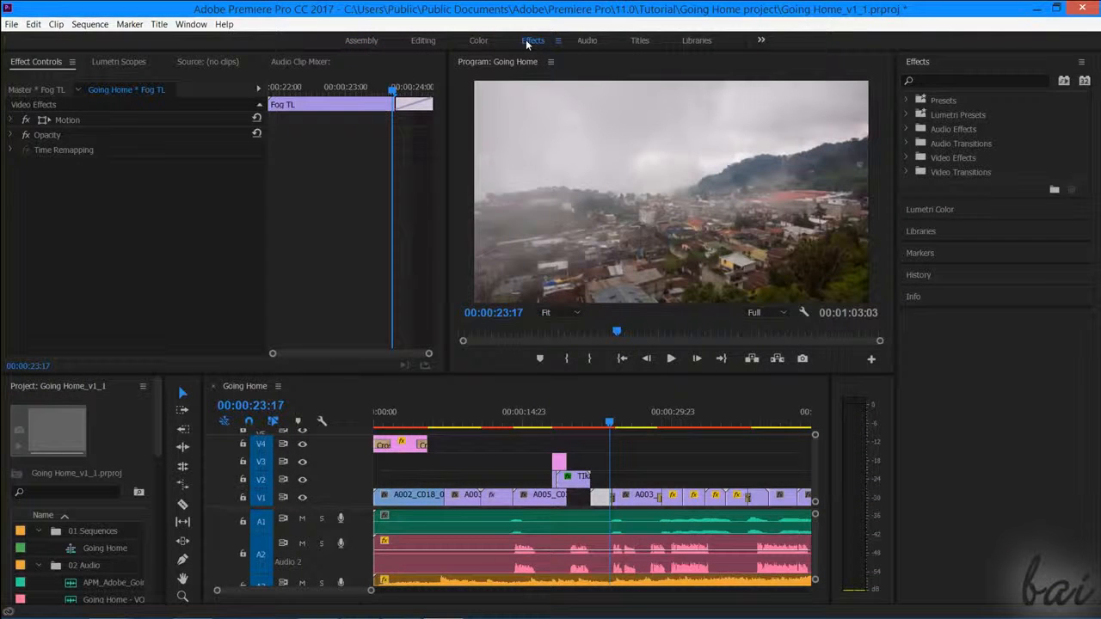
{"action": "left_click", "coordinate": [585, 41]}
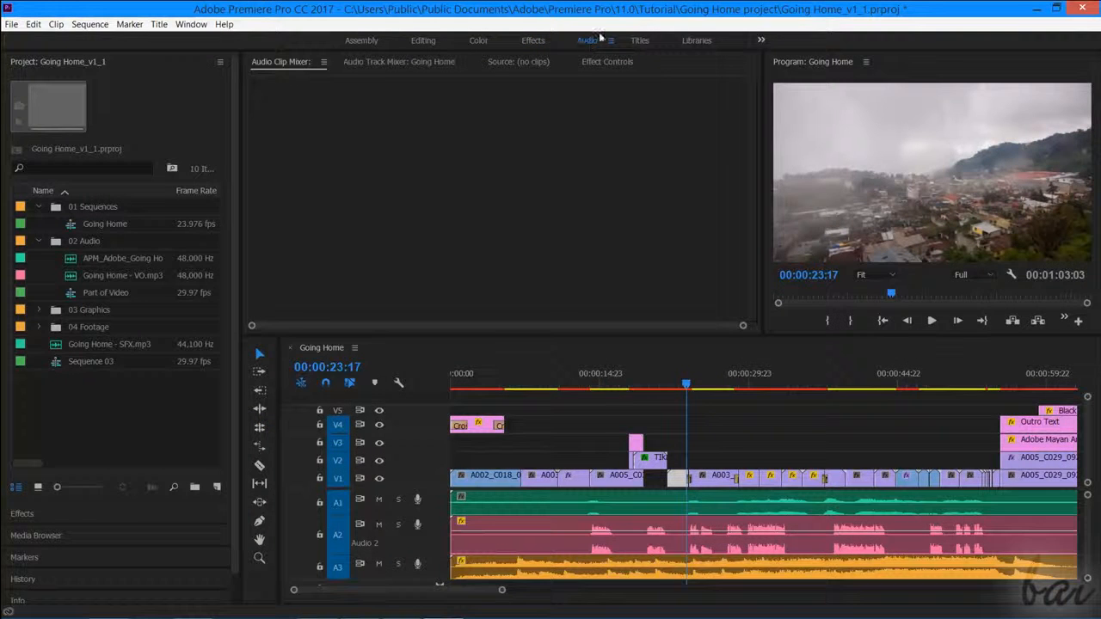
{"action": "left_click", "coordinate": [420, 40]}
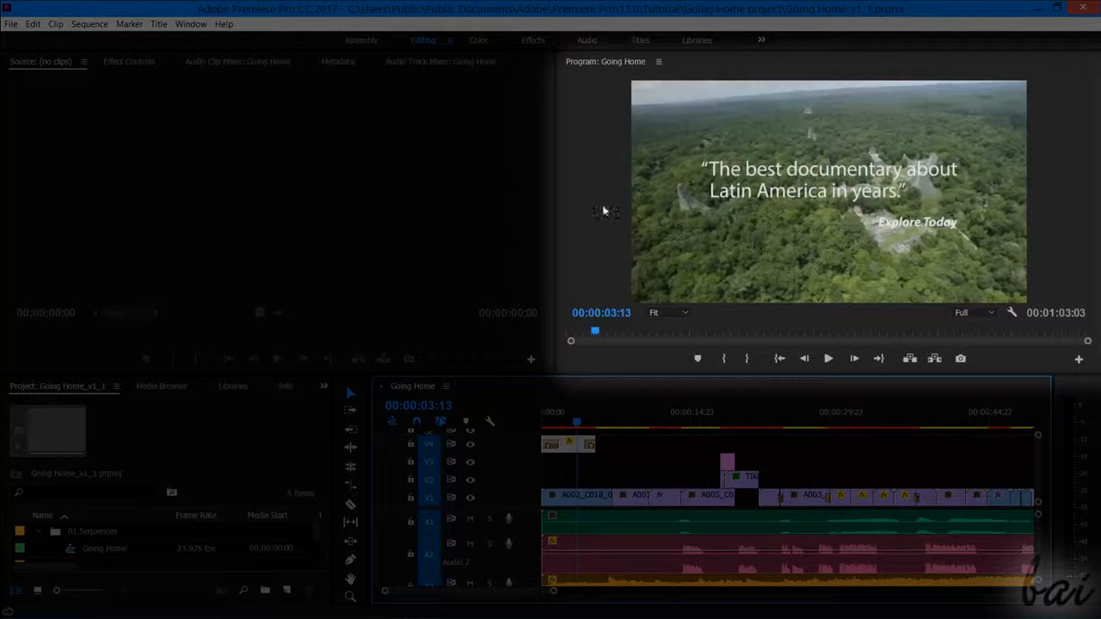
- Preview the Going Home sequence up to 00:00:16:02 and look over the audio mixer, project and timeline areas of the Editing workspace
{"action": "left_click", "coordinate": [638, 418]}
{"action": "left_click", "coordinate": [701, 419]}
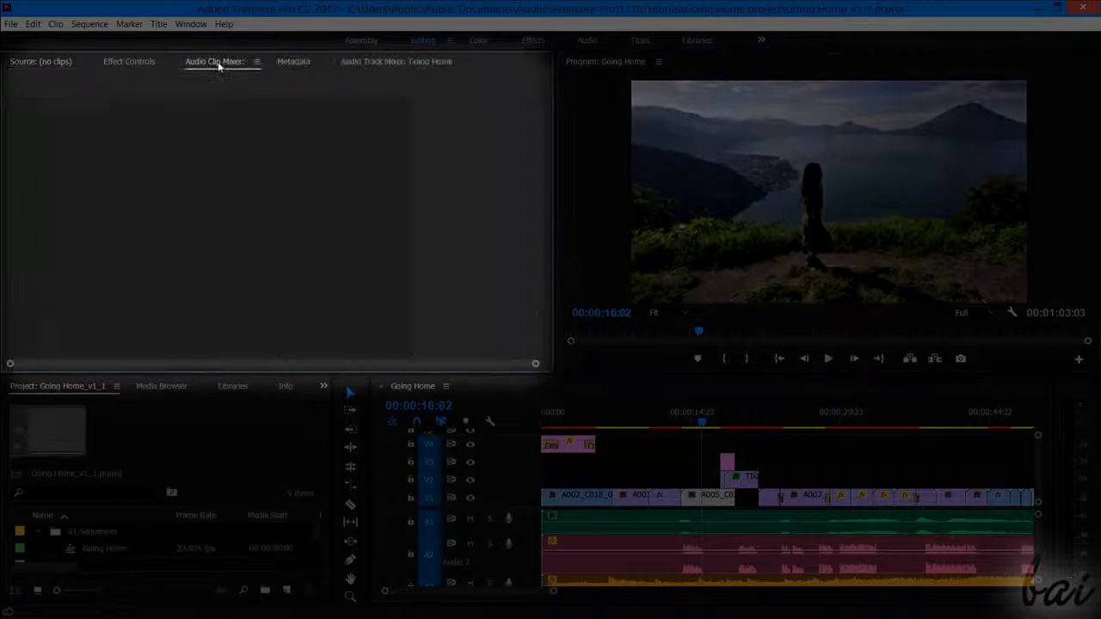
{"action": "left_click", "coordinate": [397, 62]}
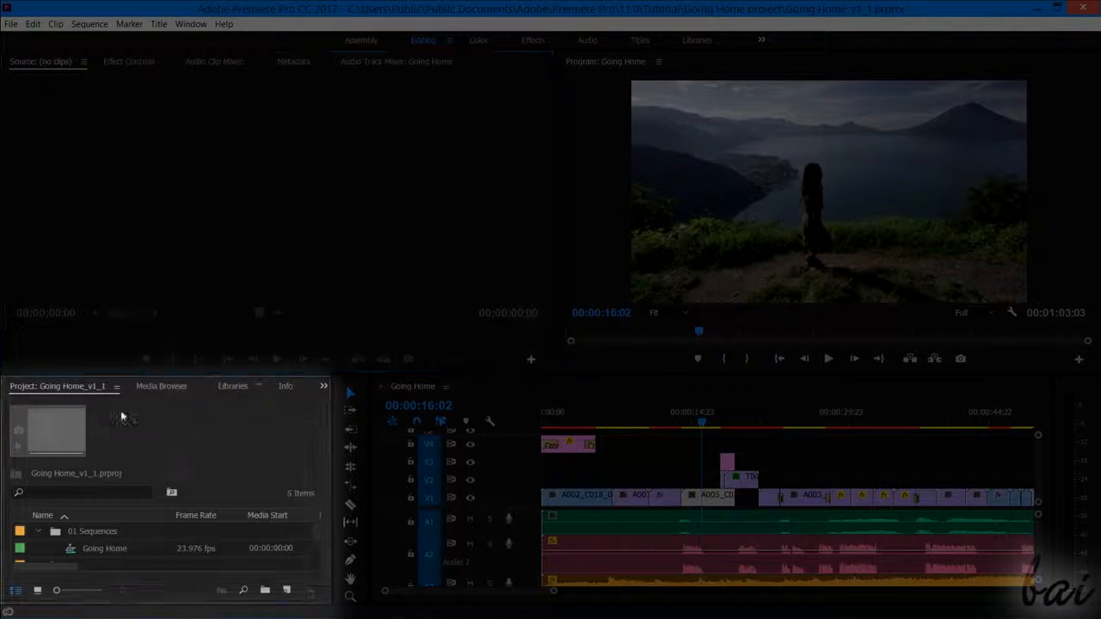
{"action": "left_click", "coordinate": [197, 386]}
{"action": "key", "text": "shift+7"}
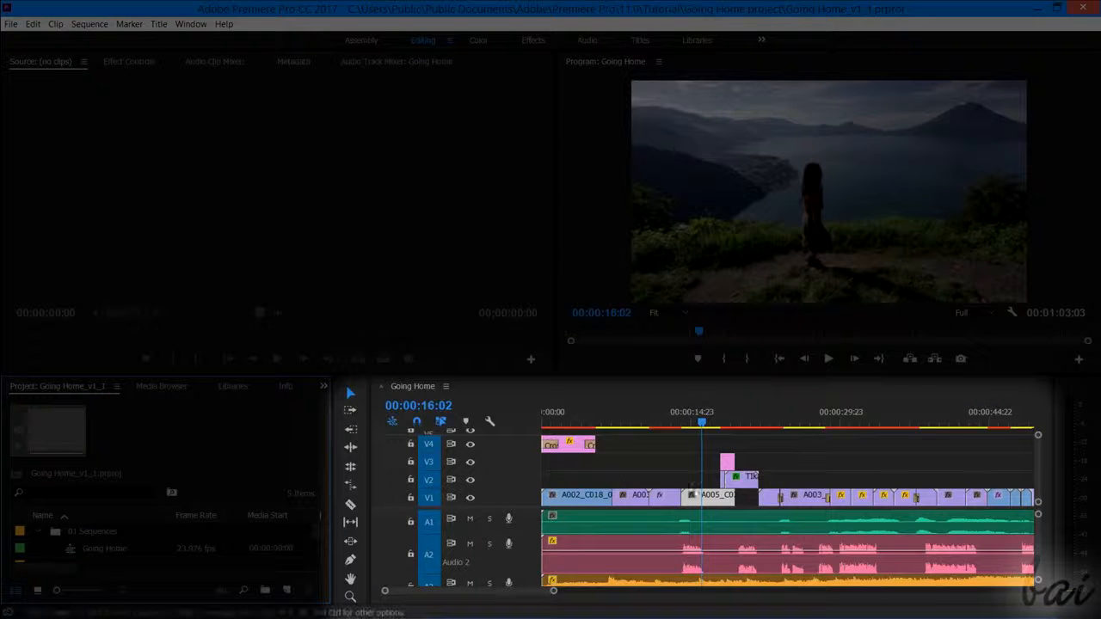
{"action": "left_click_drag", "start_coordinate": [504, 597], "coordinate": [533, 602]}
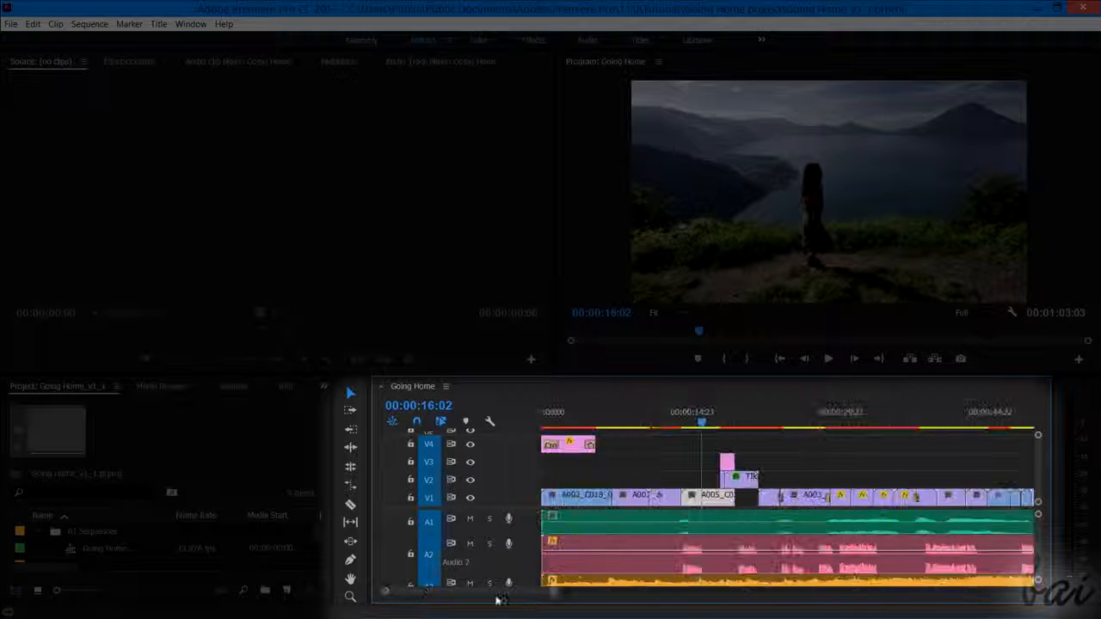
{"action": "mouse_move", "coordinate": [504, 602]}
{"action": "left_mouse_down"}
{"action": "mouse_move", "coordinate": [523, 609]}
{"action": "mouse_move", "coordinate": [491, 614]}
{"action": "left_mouse_up"}
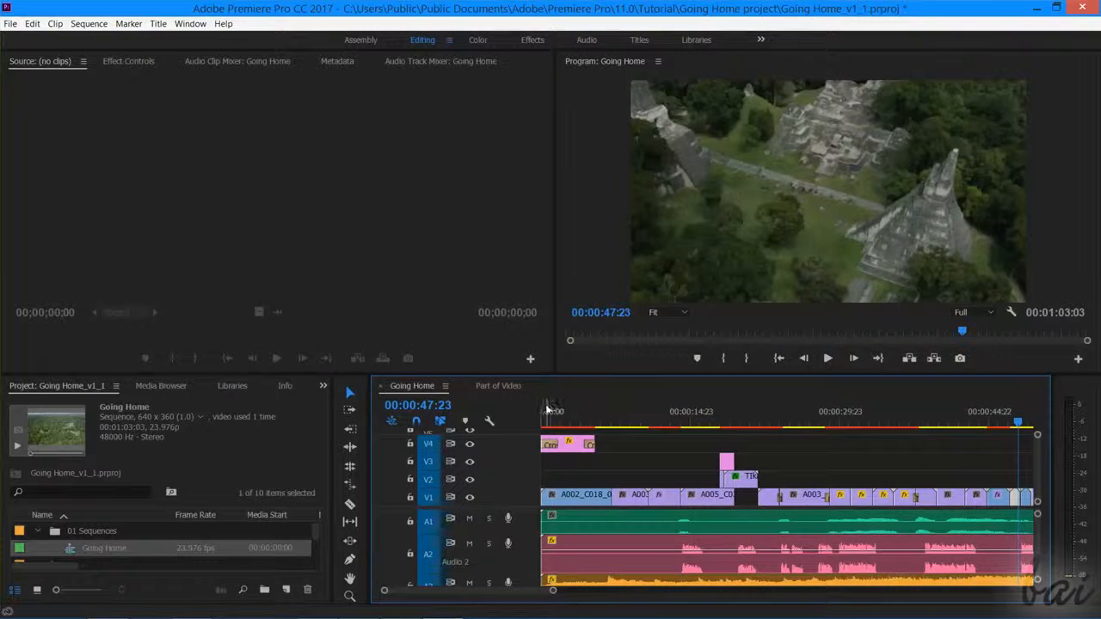
- Scrub through the opening of the Going Home sequence and of the Part of Video sequence
{"action": "left_click", "coordinate": [551, 417]}
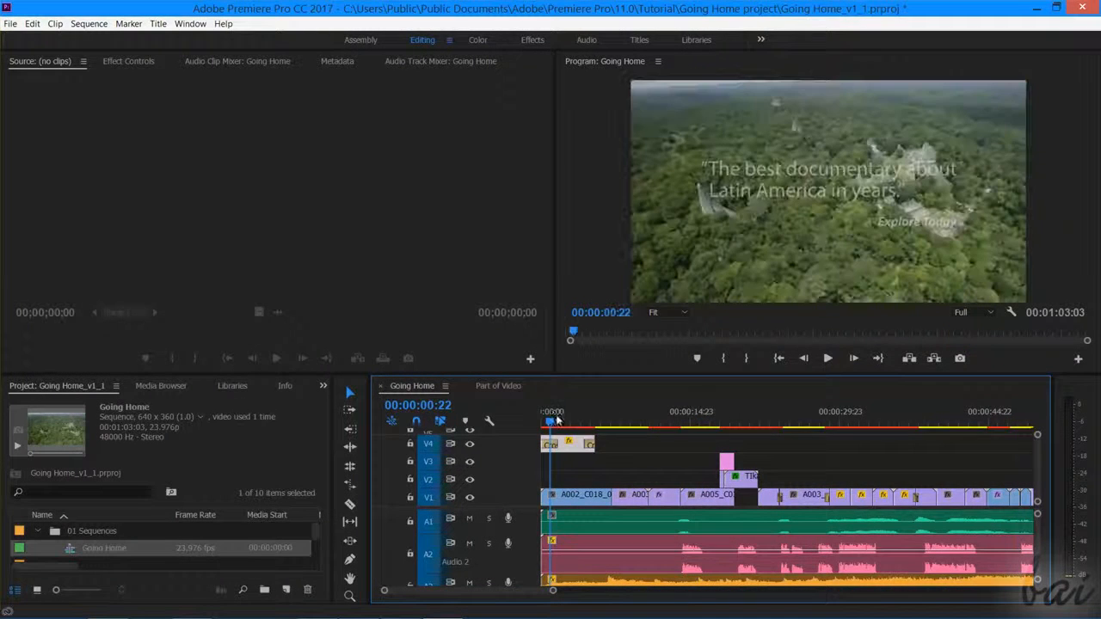
{"action": "left_click_drag", "start_coordinate": [555, 421], "coordinate": [595, 419]}
{"action": "left_click", "coordinate": [498, 385]}
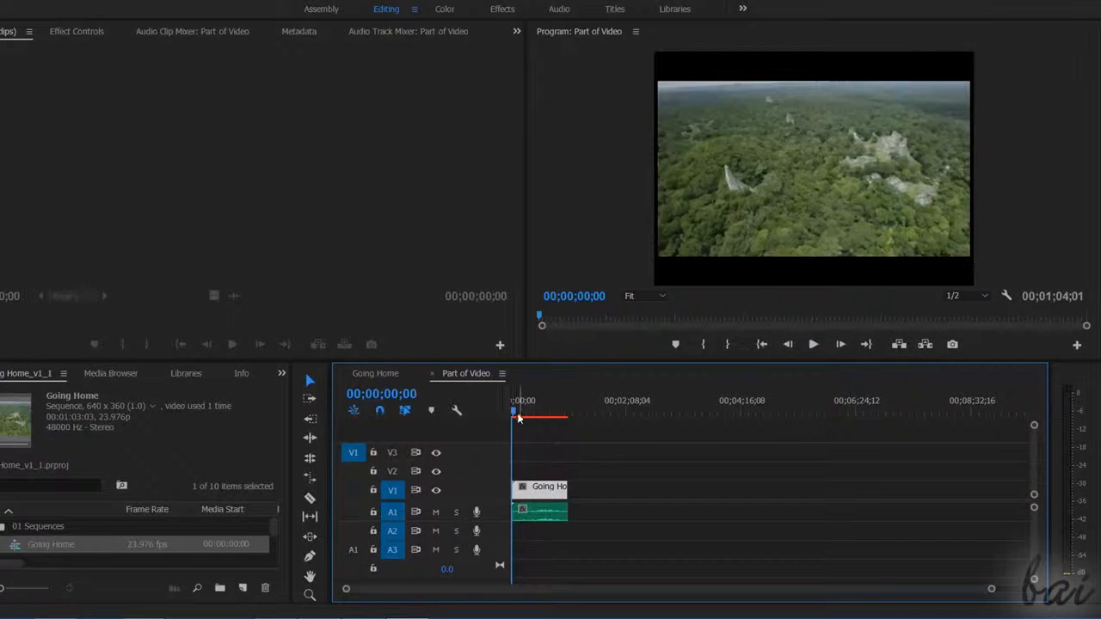
{"action": "left_click_drag", "start_coordinate": [518, 419], "coordinate": [533, 417]}
- Compare the Going Home and Part of Video sequences, and play Going Home from its beginning
{"action": "left_click", "coordinate": [387, 375]}
{"action": "left_click", "coordinate": [463, 375]}
{"action": "left_click", "coordinate": [388, 375]}
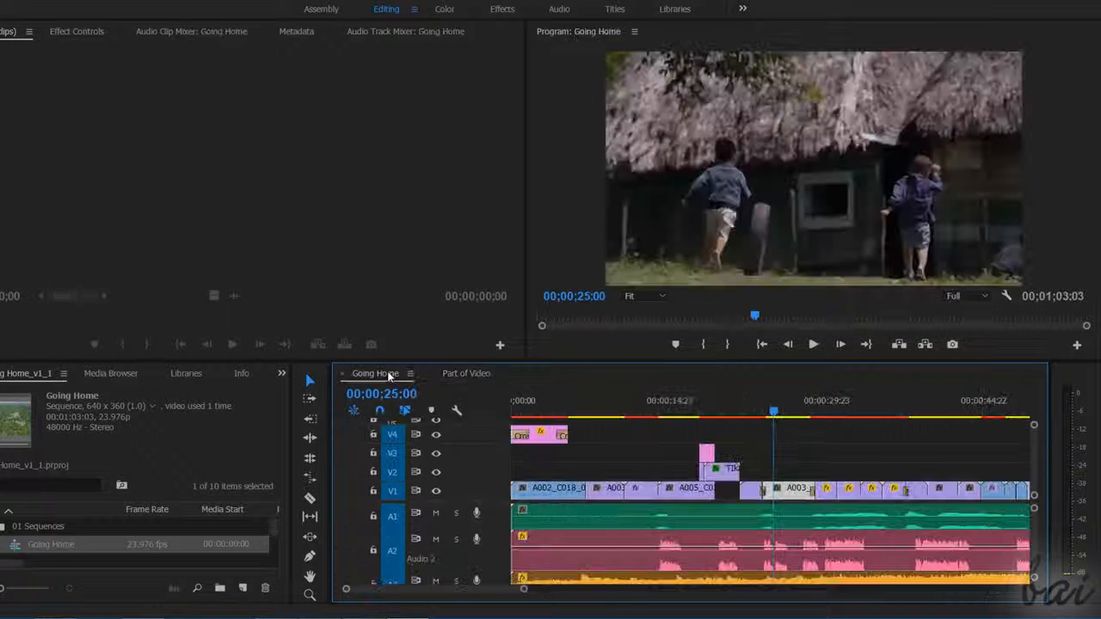
{"action": "left_click", "coordinate": [471, 375]}
{"action": "left_click", "coordinate": [366, 375]}
{"action": "key", "text": "Home"}
{"action": "left_click", "coordinate": [812, 344]}
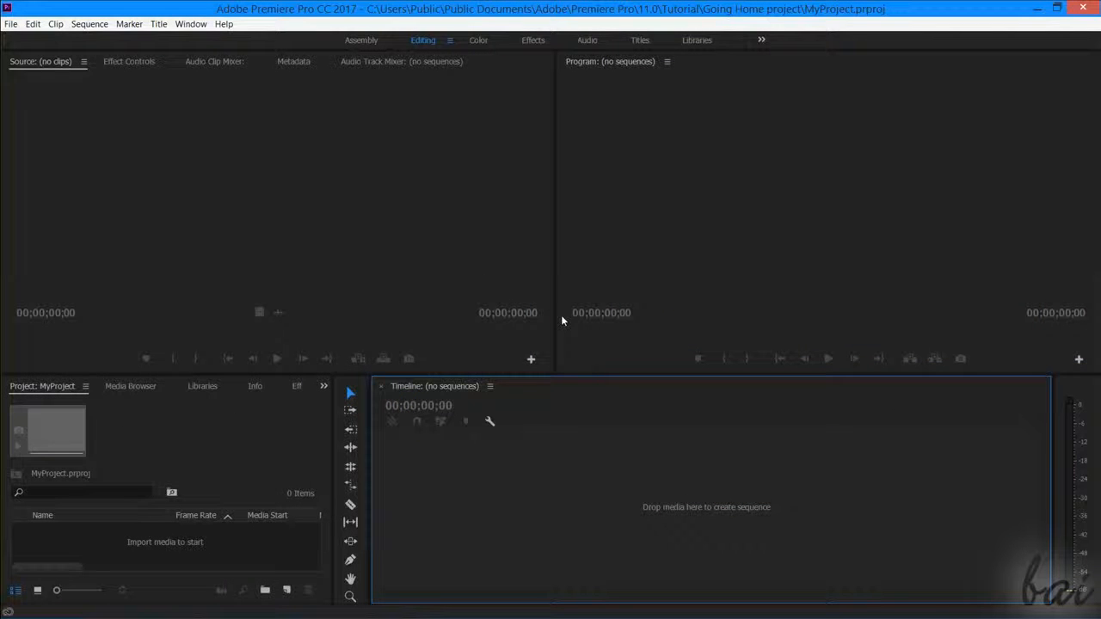
- Start a new sequence from the DV - NTSC Standard 48kHz preset and open its detailed settings
{"action": "key", "text": "ctrl+n"}
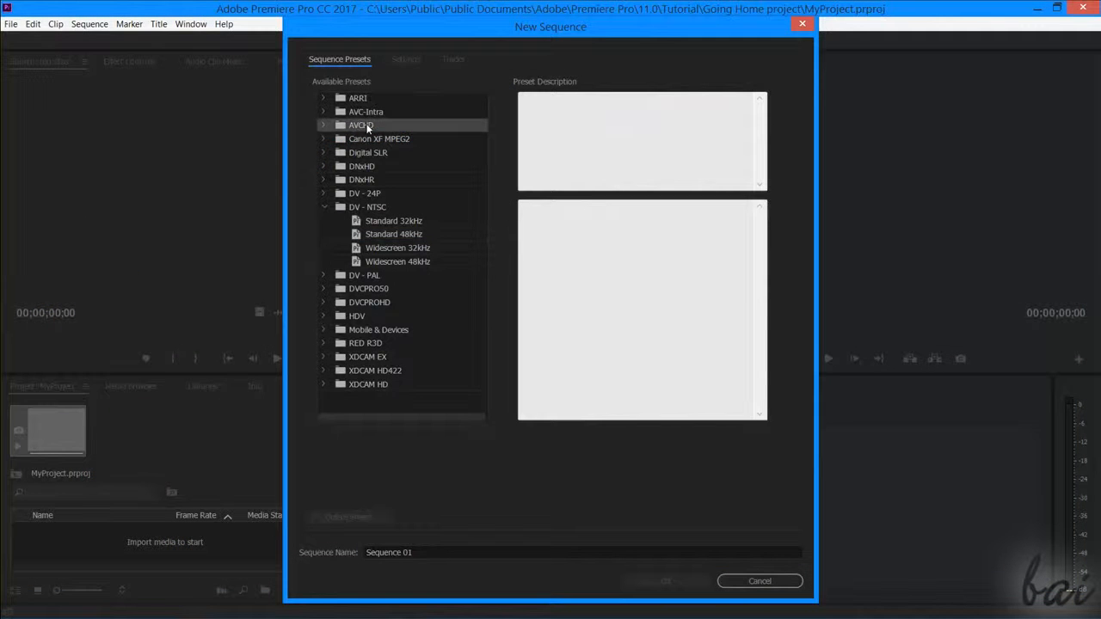
{"action": "left_click", "coordinate": [393, 234]}
{"action": "left_click", "coordinate": [414, 59]}
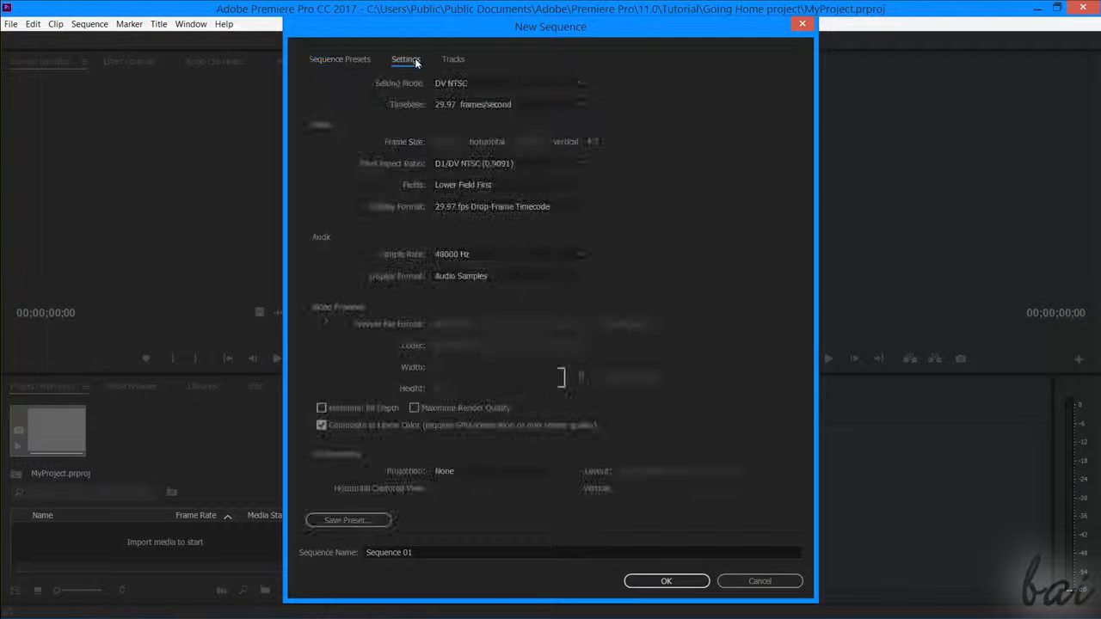
- Review the editing mode, timebase and audio sample rate options, keeping DV NTSC, 29.97 frames/second and 48000 Hz
{"action": "left_click", "coordinate": [473, 79]}
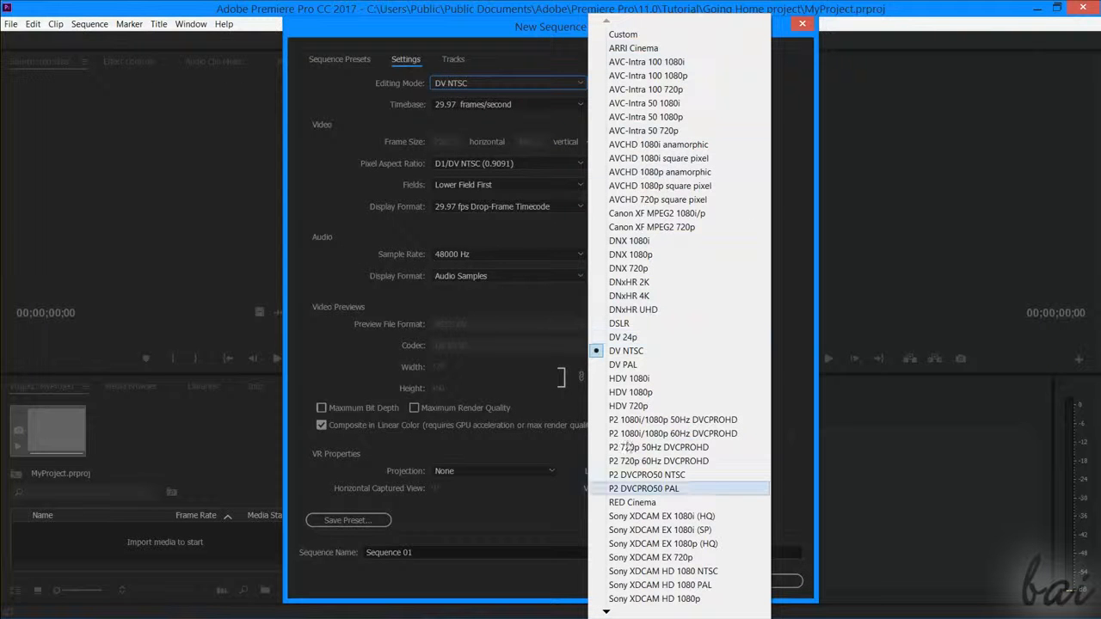
{"action": "left_click", "coordinate": [561, 119]}
{"action": "left_click", "coordinate": [548, 104]}
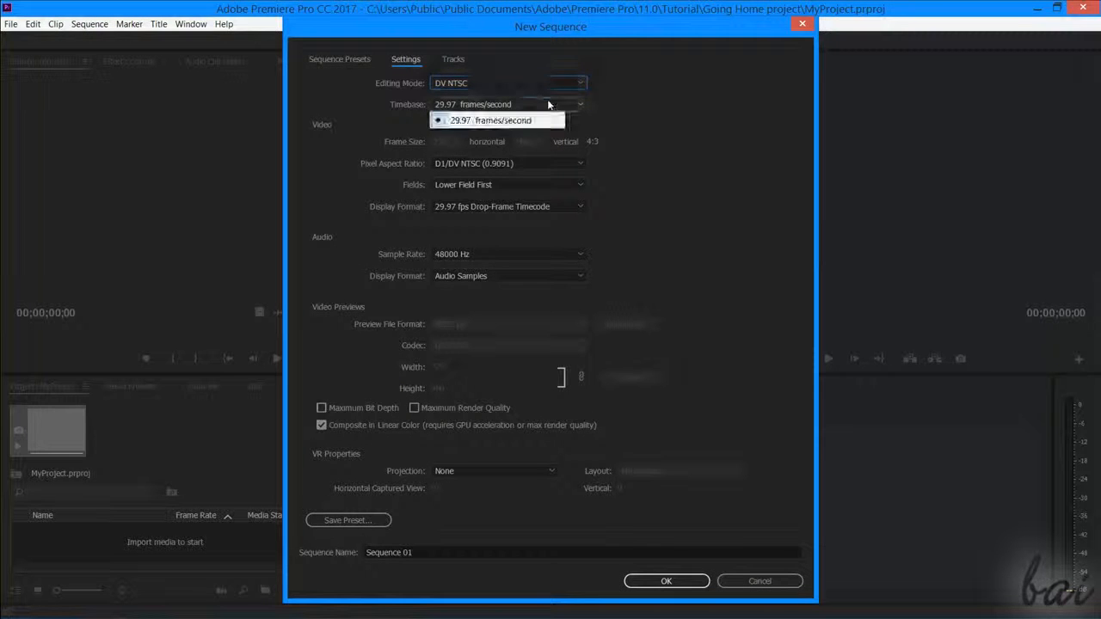
{"action": "left_click", "coordinate": [555, 118]}
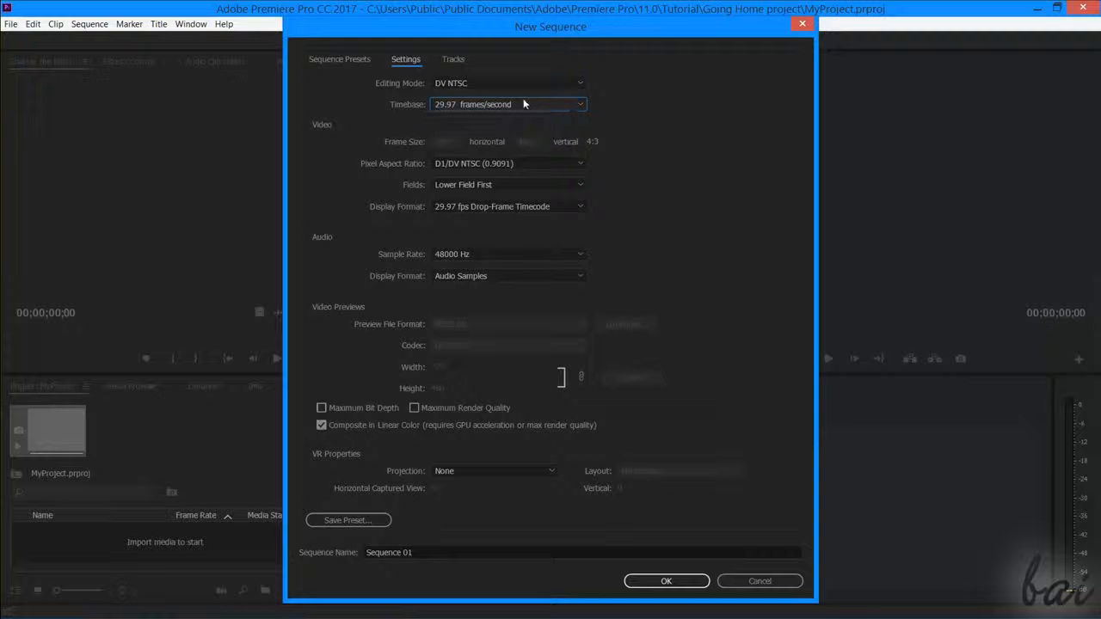
{"action": "left_click", "coordinate": [495, 255]}
{"action": "left_click", "coordinate": [486, 254]}
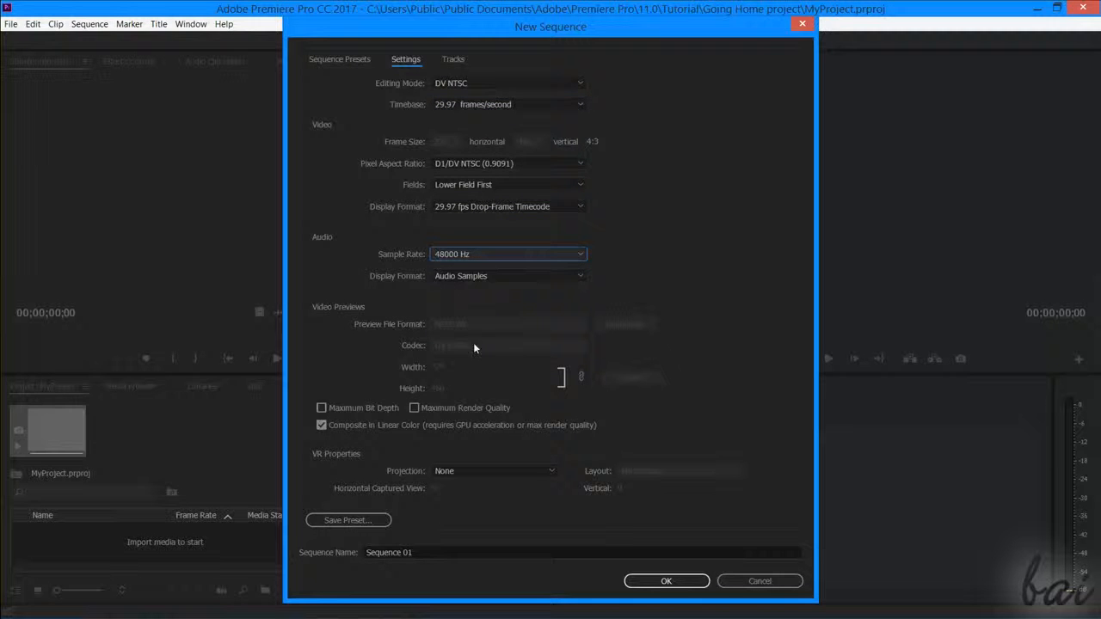
- Set the sequence's editing mode to HDV 1080p and try a video preview height of 720
{"action": "left_click", "coordinate": [497, 83]}
{"action": "left_click", "coordinate": [651, 392]}
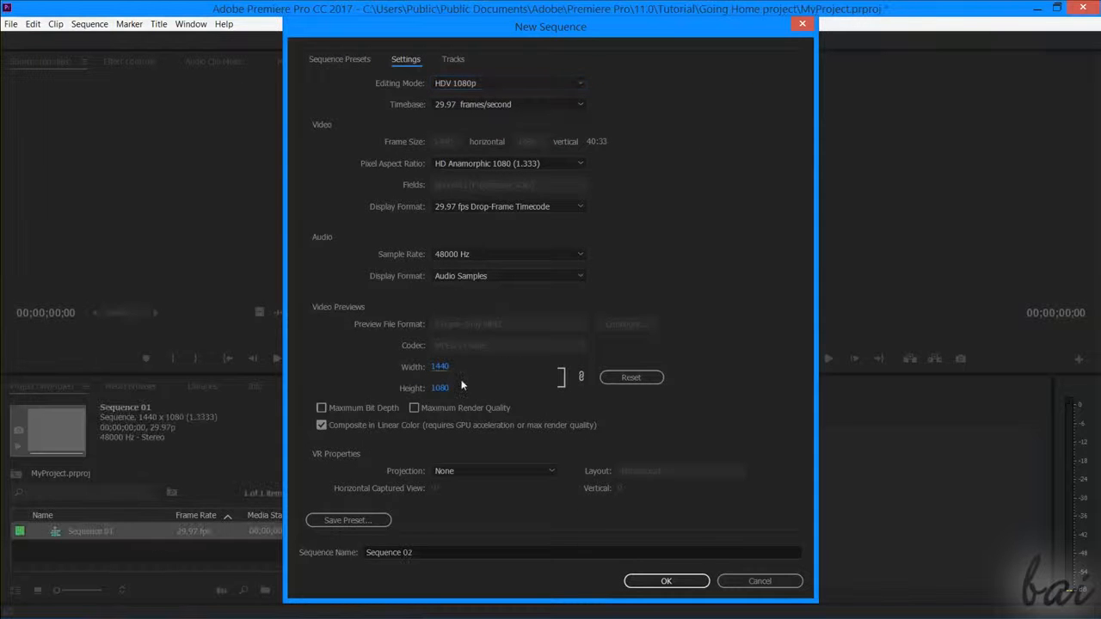
{"action": "left_click", "coordinate": [440, 388]}
{"action": "type", "text": "720"}
{"action": "key", "text": "Return"}
- Name the new sequence MySequence and create it
{"action": "left_click", "coordinate": [425, 556]}
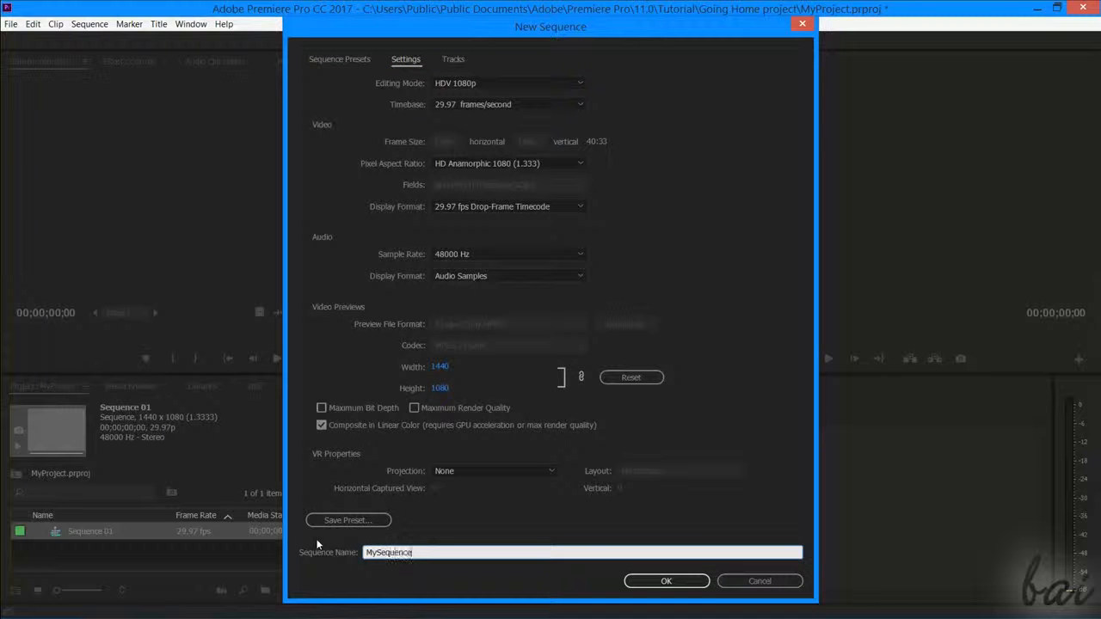
{"action": "left_click", "coordinate": [392, 530]}
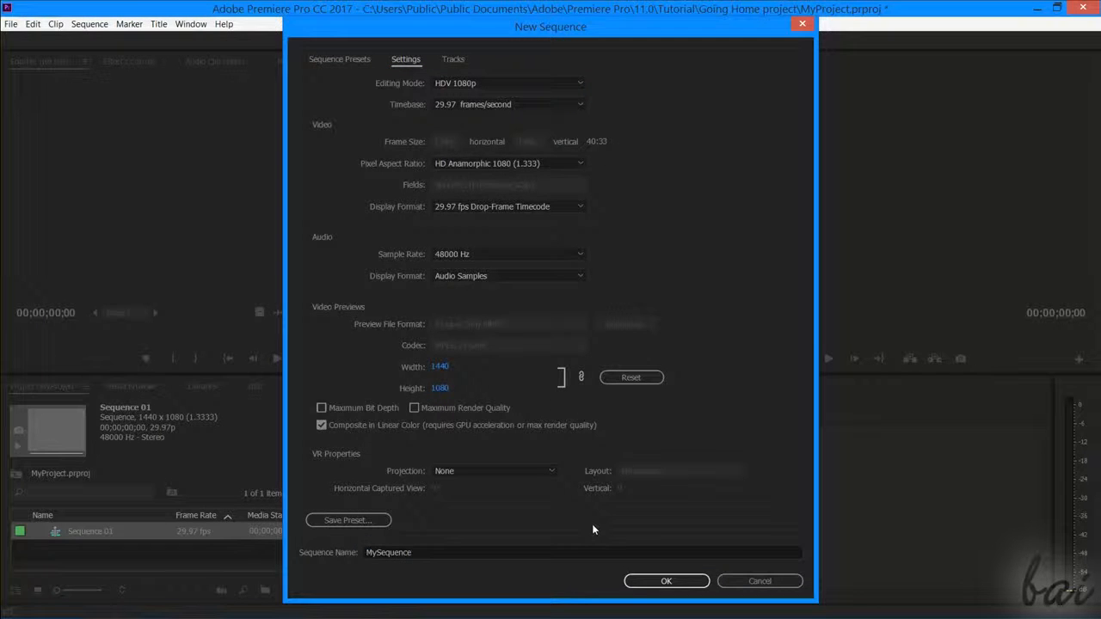
{"action": "left_click", "coordinate": [658, 581]}
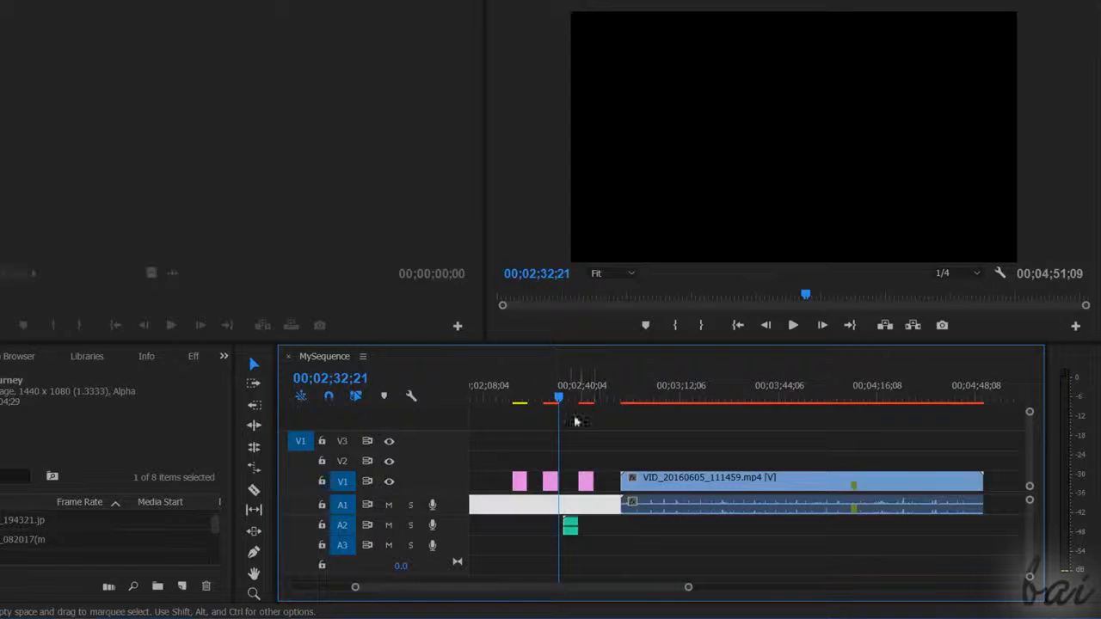
- Move the playhead slightly earlier in the MySequence timeline
{"action": "mouse_move", "coordinate": [557, 397]}
{"action": "left_mouse_down"}
{"action": "mouse_move", "coordinate": [516, 396]}
{"action": "mouse_move", "coordinate": [549, 402]}
{"action": "left_mouse_up"}
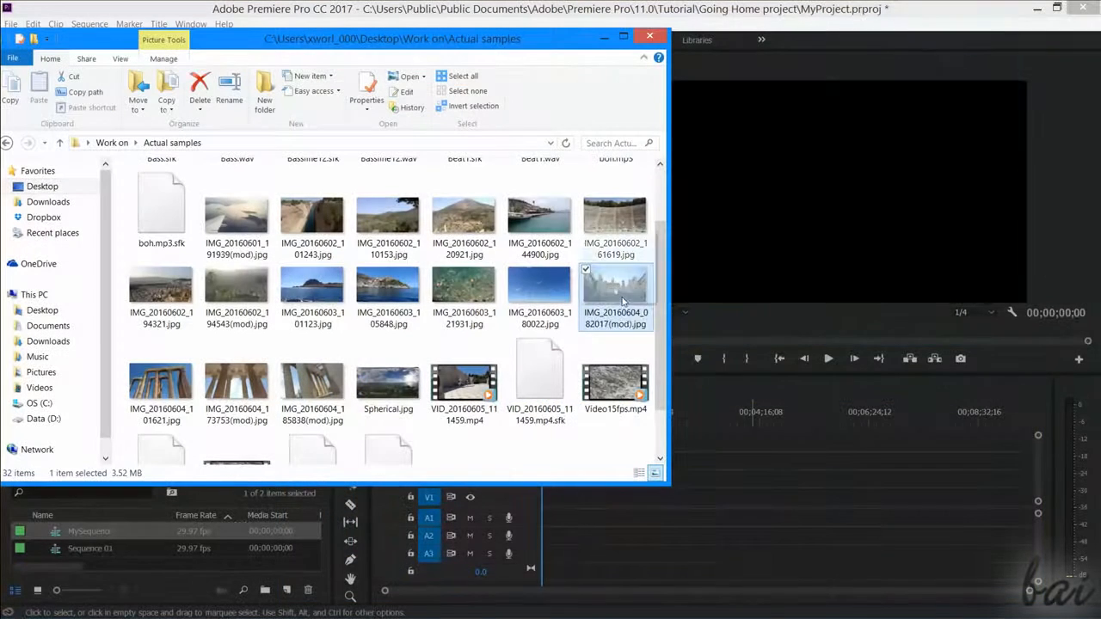
- Add the pictures IMG_20160604_082017(mod).jpg, IMG_20160604_173753(mod).jpg and IMG_20160602_194321.jpg to the MySequence timeline
{"action": "left_click_drag", "start_coordinate": [615, 292], "coordinate": [687, 503]}
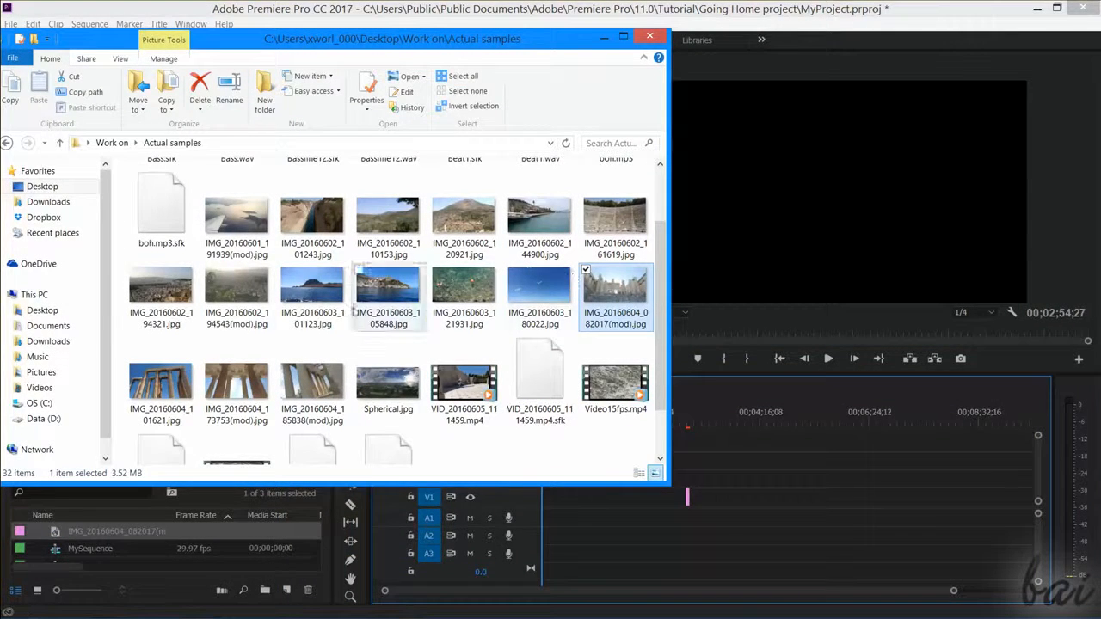
{"action": "left_click_drag", "start_coordinate": [237, 383], "coordinate": [714, 506]}
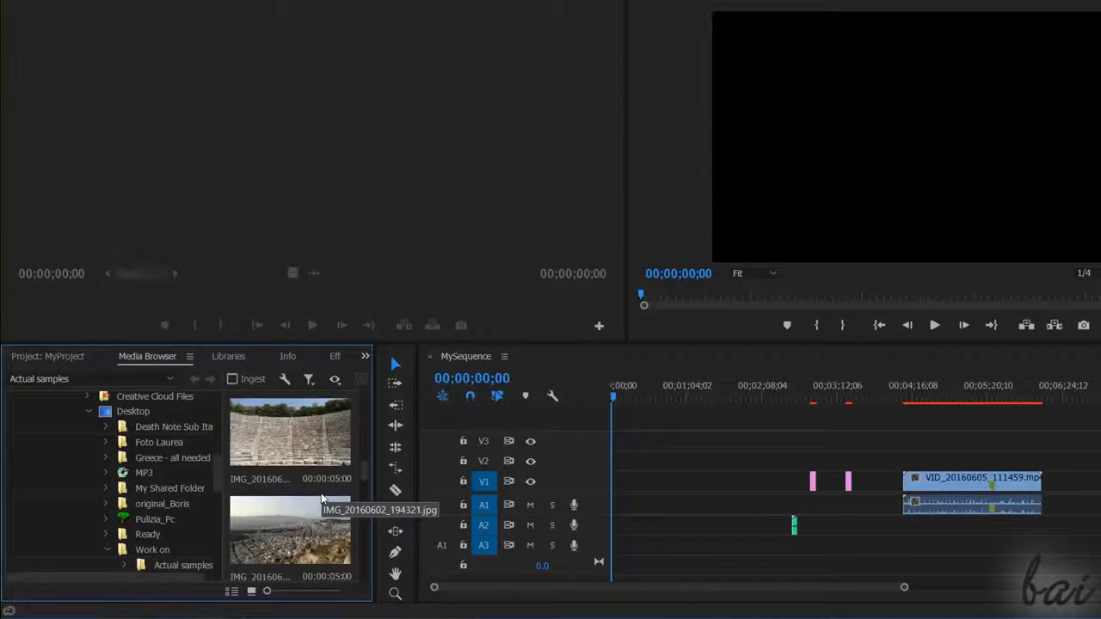
{"action": "left_click_drag", "start_coordinate": [327, 508], "coordinate": [703, 488]}
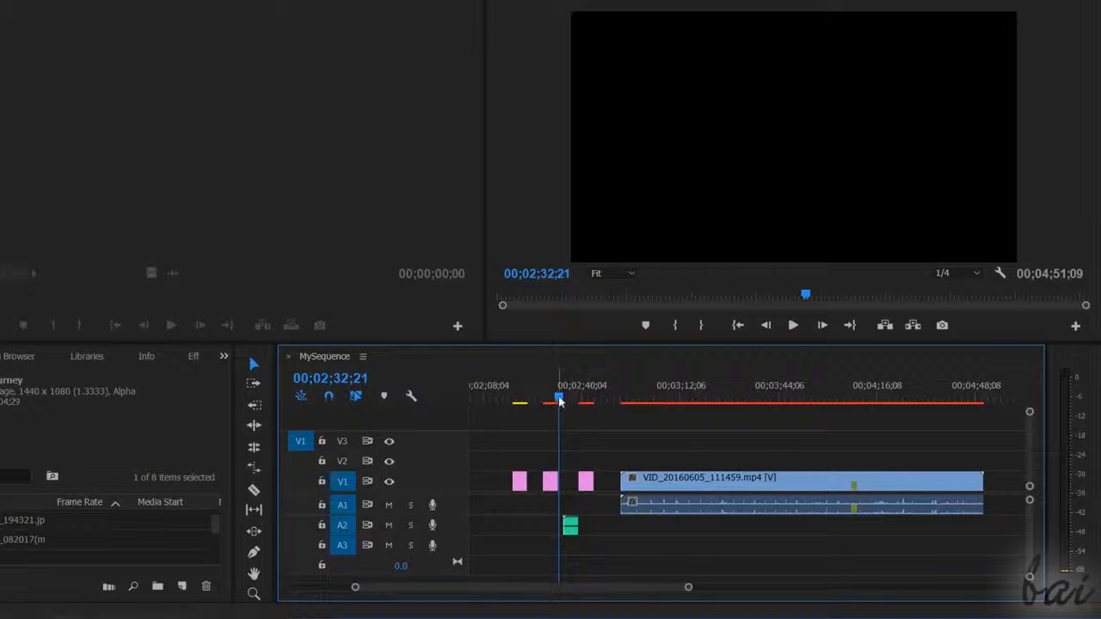
- Move the playhead to 00;02;54;03, where the video clip starts, and play the sequence
{"action": "left_click_drag", "start_coordinate": [527, 397], "coordinate": [626, 398]}
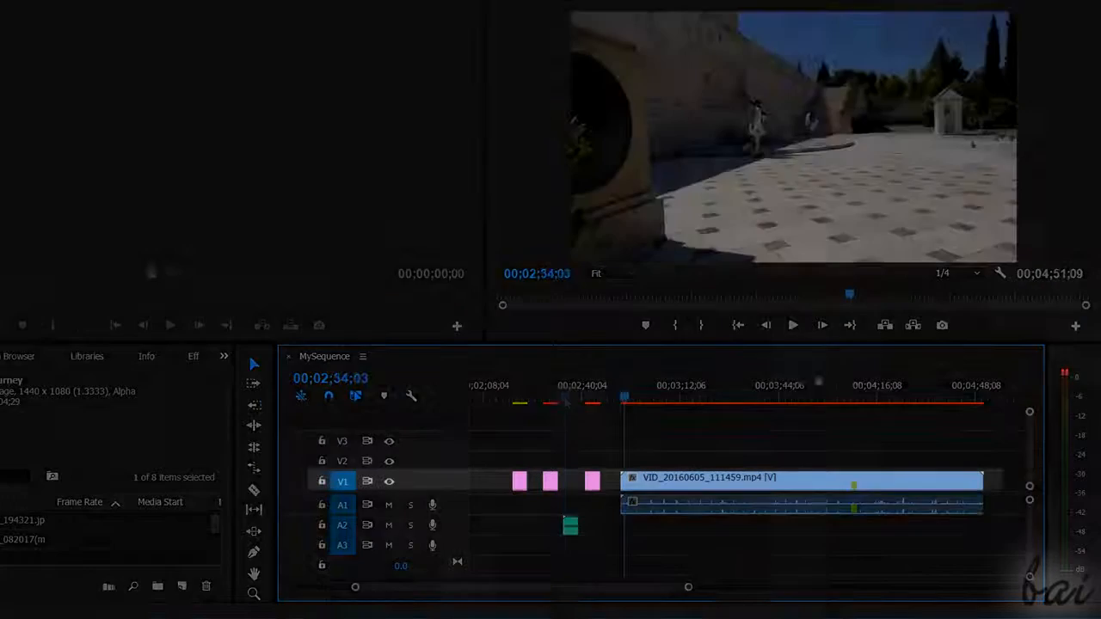
{"action": "left_click", "coordinate": [793, 325]}
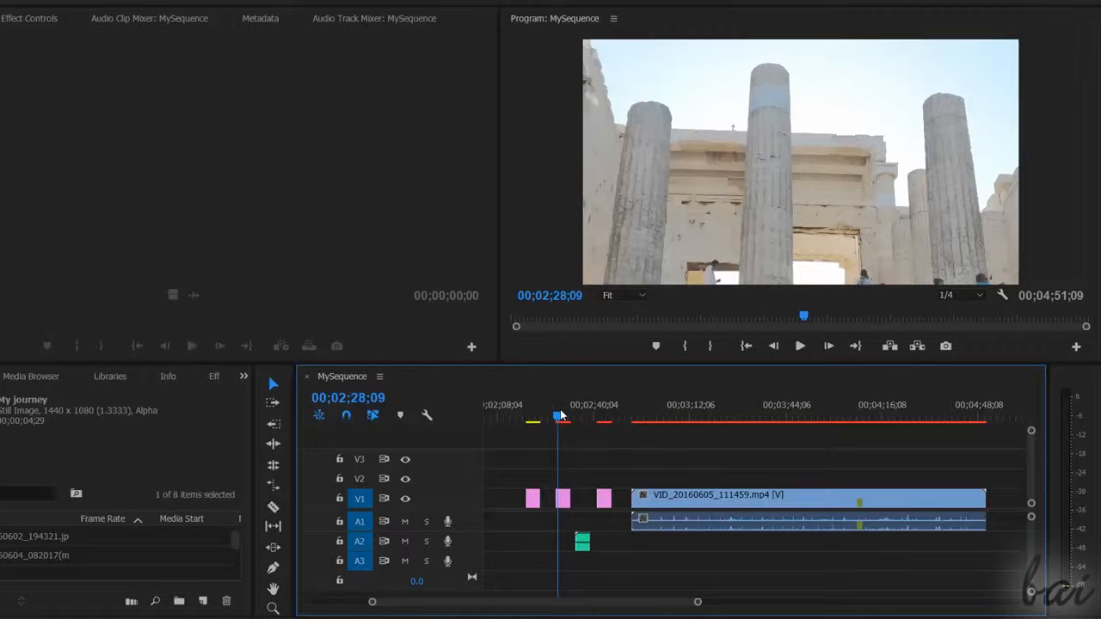
- Scale the temple picture clip at 00;02;28;09 on Video 1 to the frame size
{"action": "right_click", "coordinate": [562, 503]}
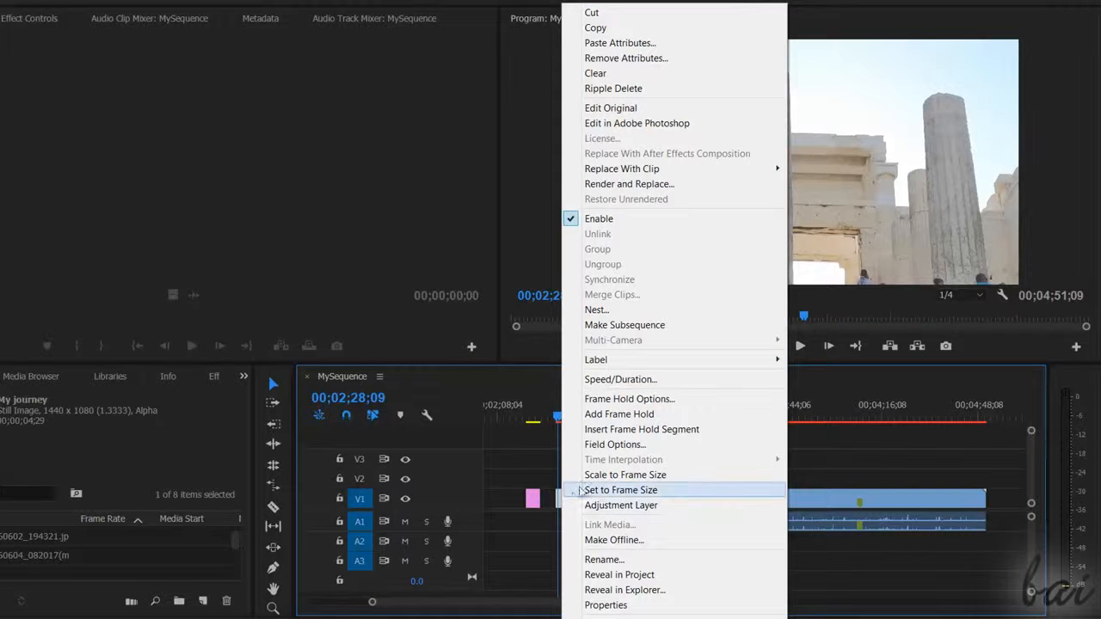
{"action": "left_click", "coordinate": [625, 476]}
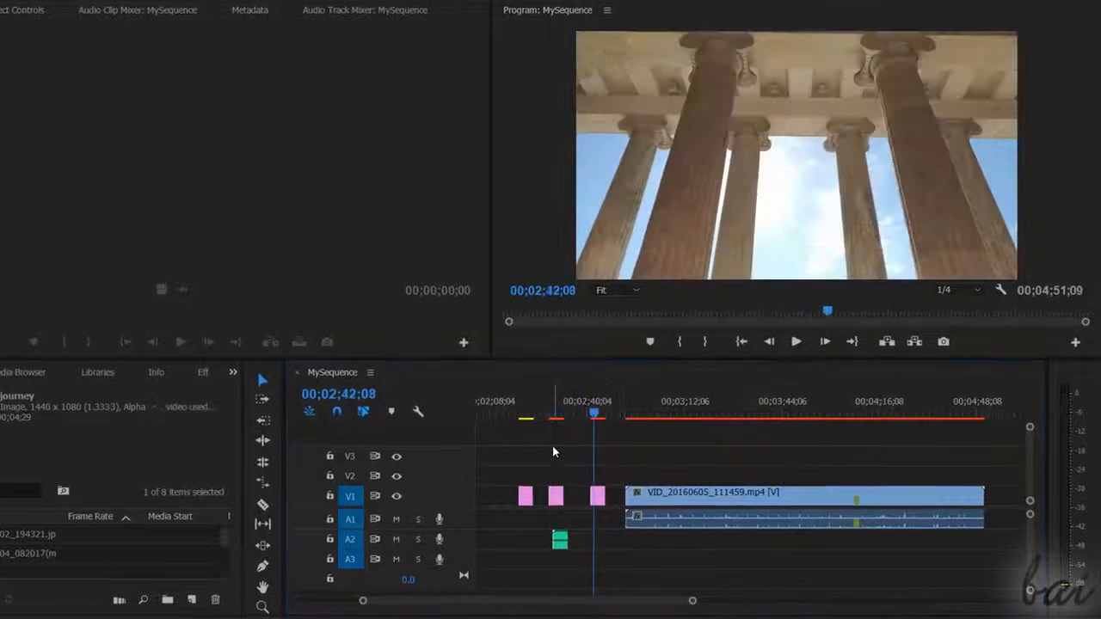
- Look over the MySequence timeline before and after its clips, at different zoom levels
{"action": "scroll", "coordinate": [553, 448], "scroll_direction": "down", "scroll_amount": 5}
{"action": "scroll", "coordinate": [752, 477], "scroll_direction": "up", "scroll_amount": 8}
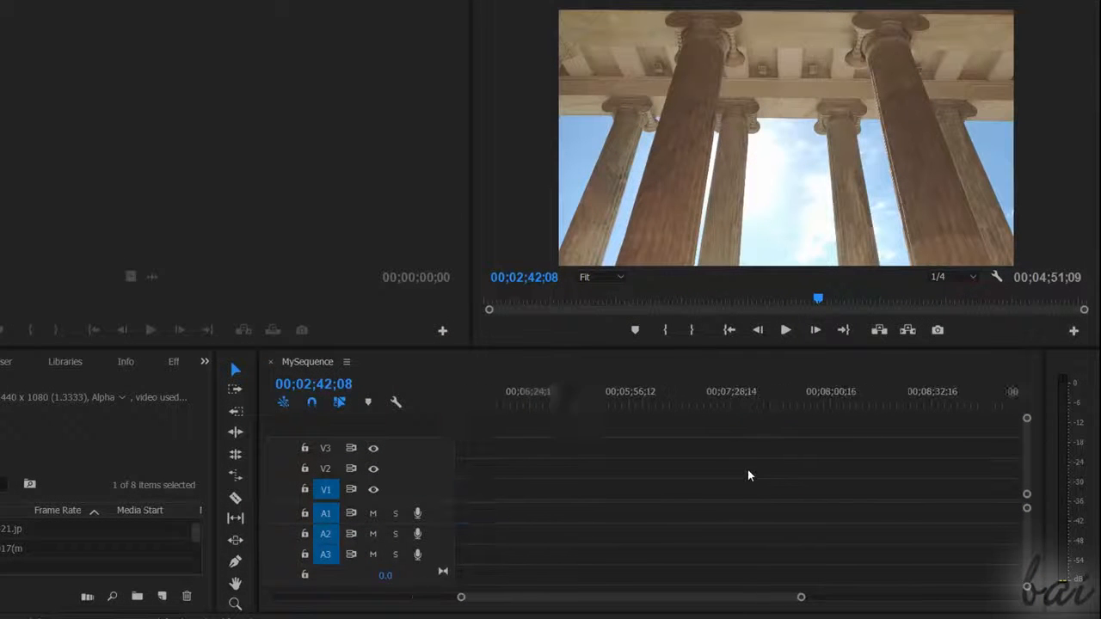
{"action": "scroll", "coordinate": [747, 474], "scroll_direction": "up", "scroll_amount": 2}
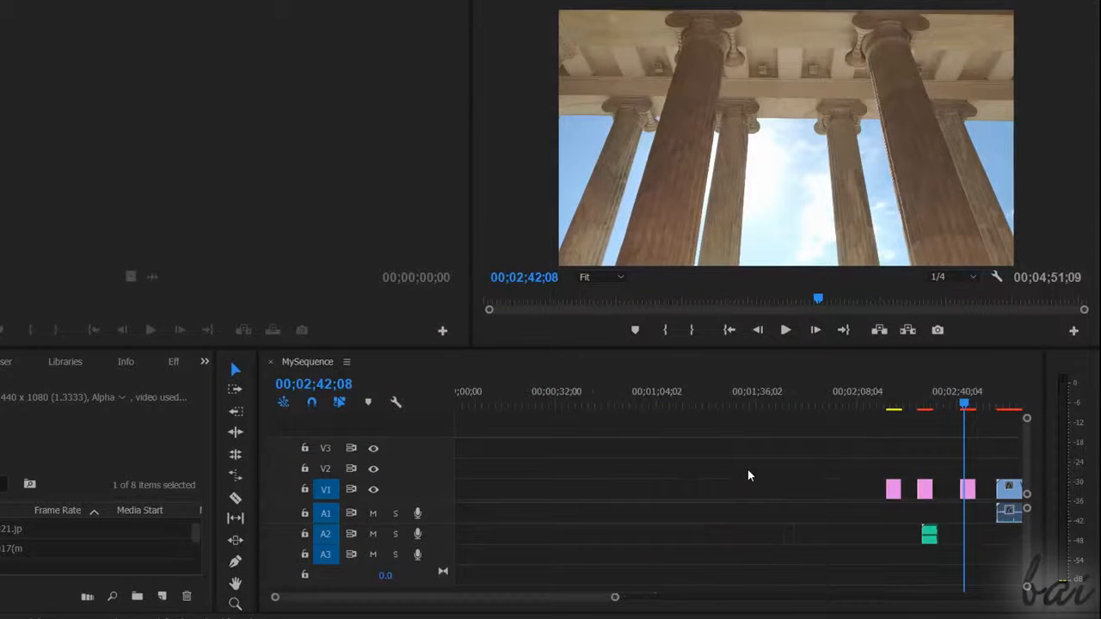
{"action": "scroll", "coordinate": [747, 475], "scroll_direction": "down", "scroll_amount": 5}
{"action": "scroll", "coordinate": [747, 475], "scroll_direction": "up", "scroll_amount": 1}
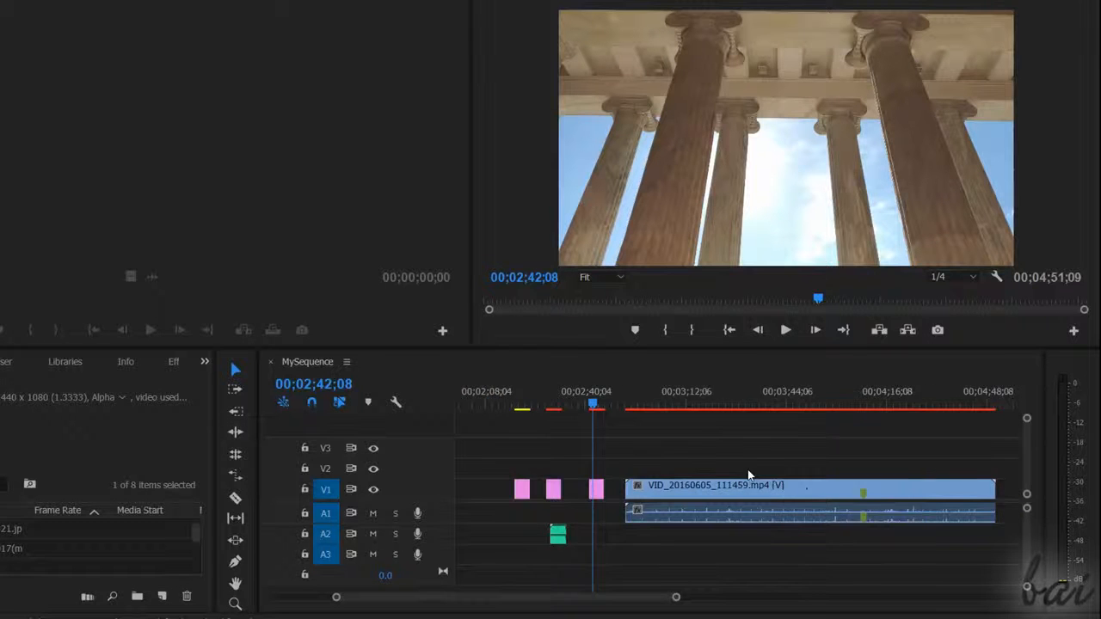
{"action": "scroll", "coordinate": [732, 444], "scroll_direction": "down", "scroll_amount": 1}
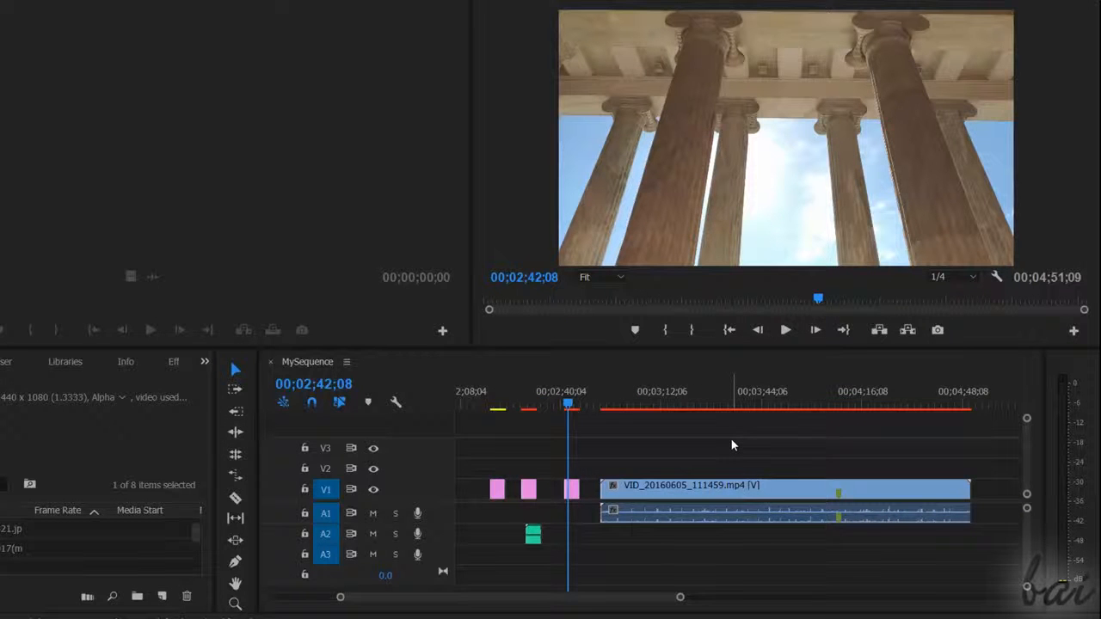
{"action": "scroll", "coordinate": [584, 465], "scroll_direction": "up", "scroll_amount": 3}
{"action": "scroll", "coordinate": [660, 510], "scroll_direction": "down", "scroll_amount": 2}
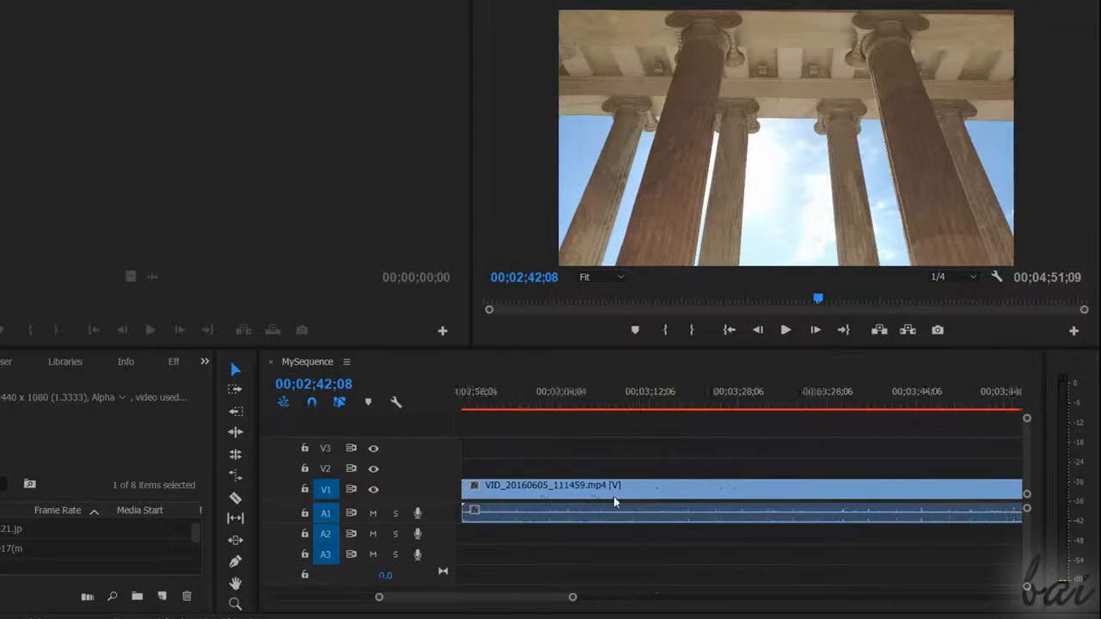
{"action": "scroll", "coordinate": [660, 509], "scroll_direction": "down", "scroll_amount": 5}
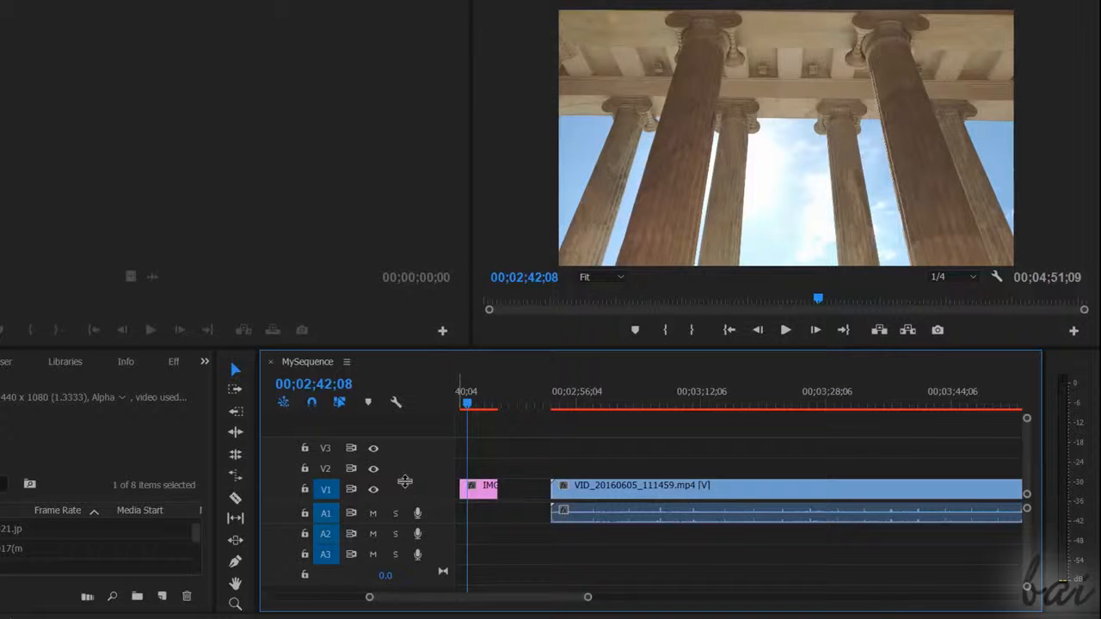
- Increase the height of the Video 1 and Audio 1 tracks to show clip thumbnails and waveforms
{"action": "left_click_drag", "start_coordinate": [404, 480], "coordinate": [404, 452]}
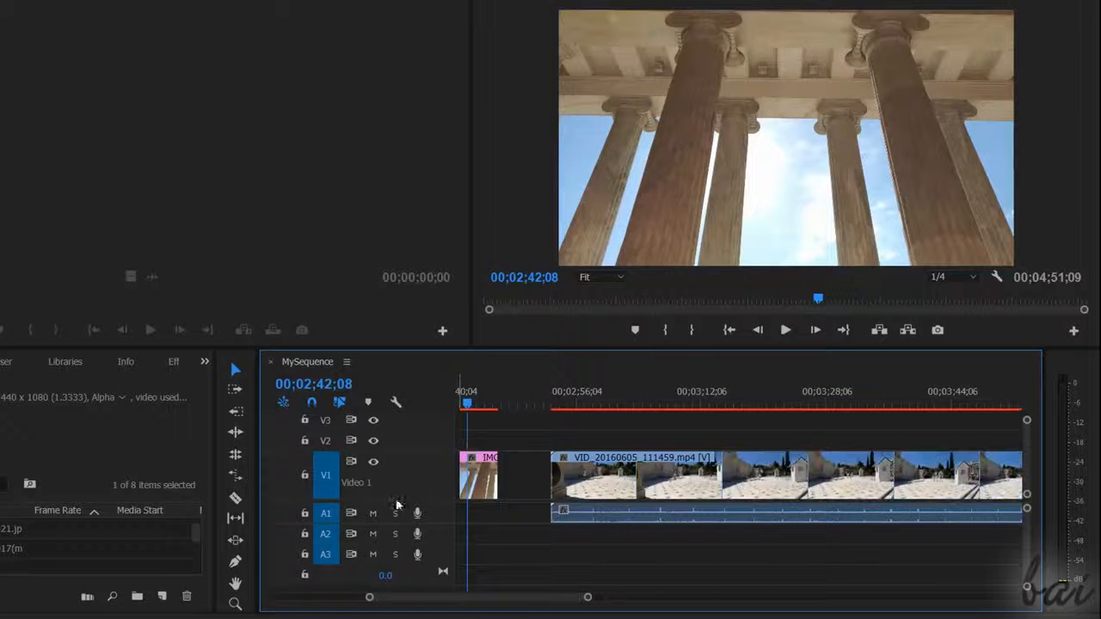
{"action": "left_click_drag", "start_coordinate": [395, 501], "coordinate": [382, 566]}
{"action": "left_click_drag", "start_coordinate": [530, 598], "coordinate": [508, 607]}
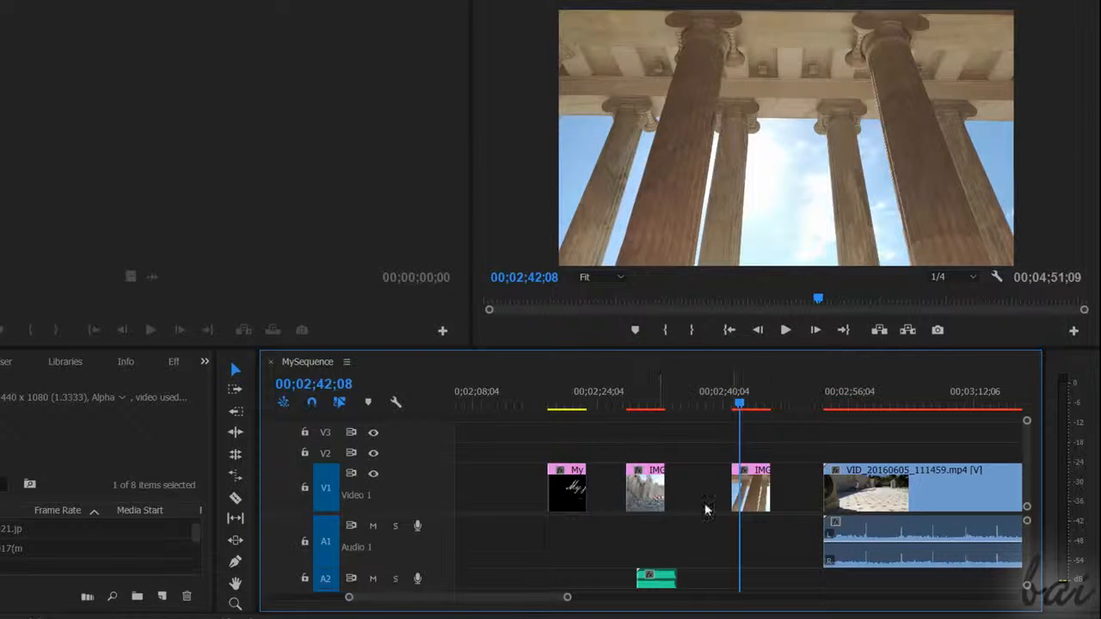
{"action": "left_click_drag", "start_coordinate": [485, 592], "coordinate": [510, 611]}
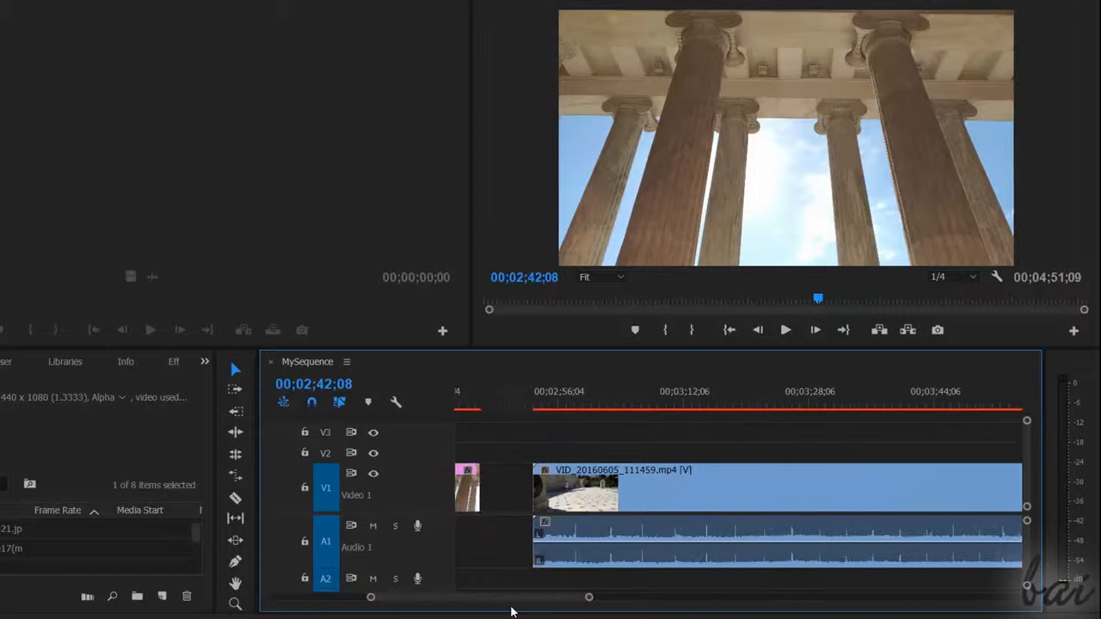
- Place the playhead at 00;03;03;08 and display continuous video thumbnails in the timeline
{"action": "left_click", "coordinate": [612, 404]}
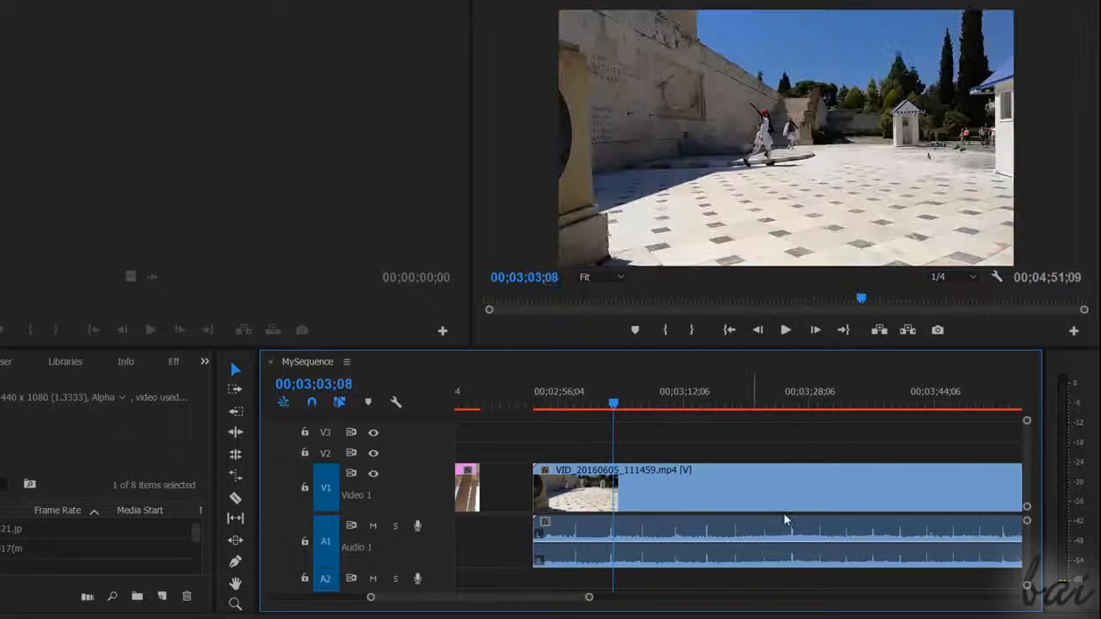
{"action": "right_click", "coordinate": [321, 360]}
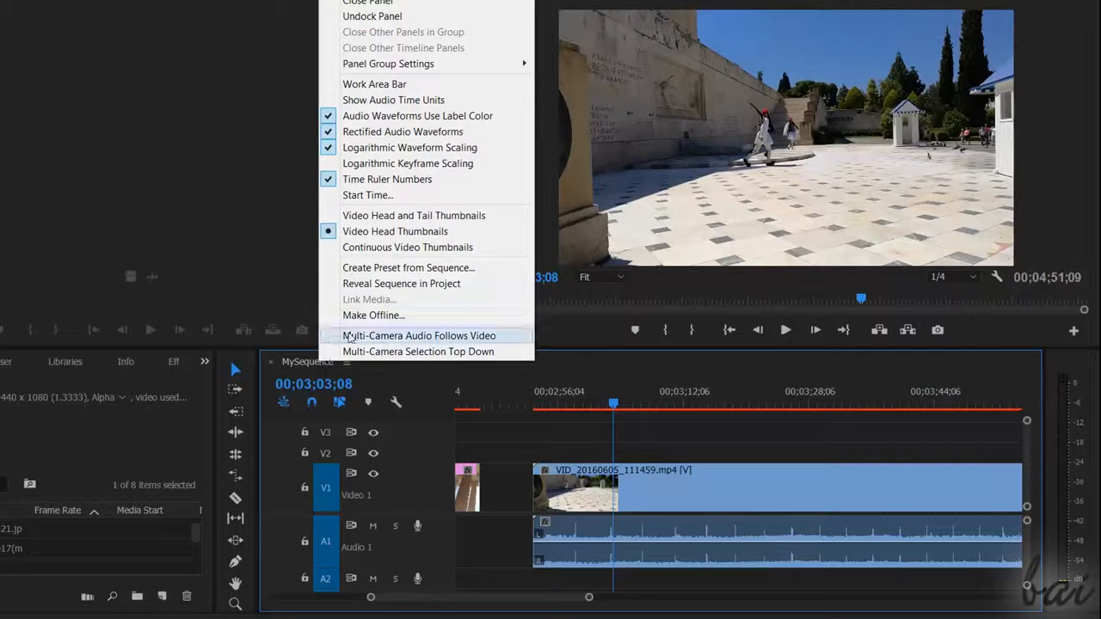
{"action": "left_click", "coordinate": [416, 251]}
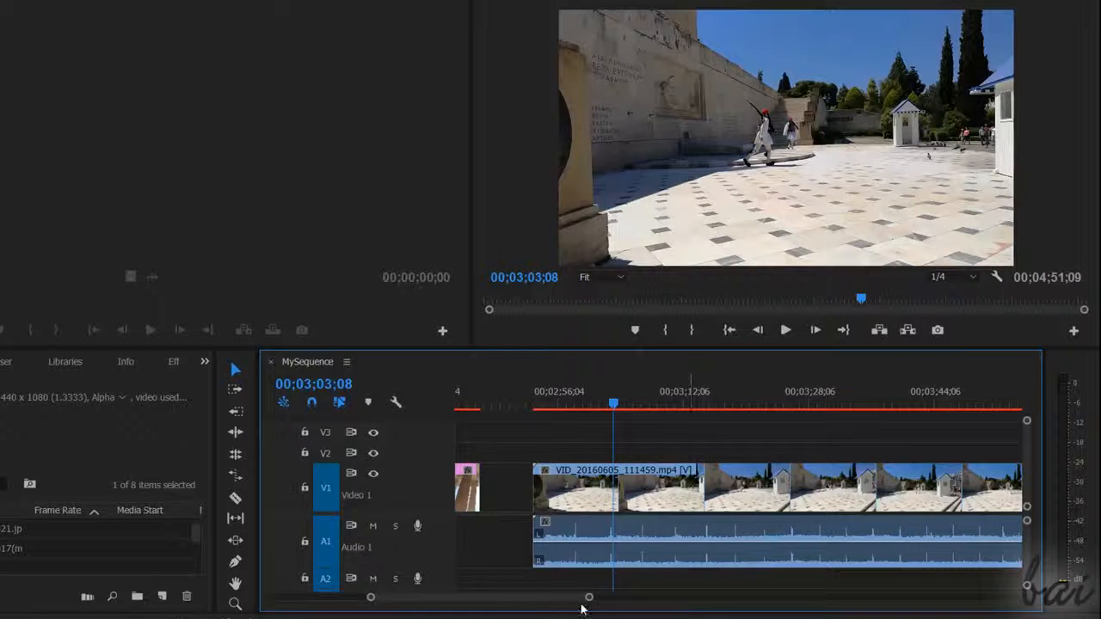
{"action": "left_click_drag", "start_coordinate": [528, 605], "coordinate": [565, 607]}
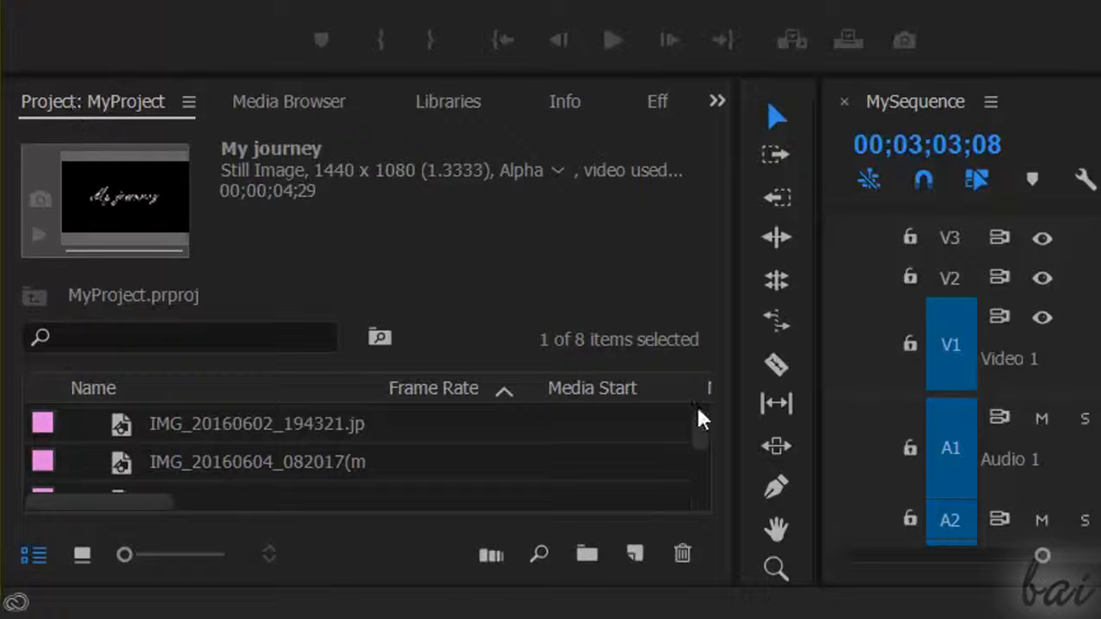
- Browse the imported project items and open IMG_20160604_082017(mod).jpg in the Source Monitor
{"action": "left_click_drag", "start_coordinate": [697, 432], "coordinate": [713, 479]}
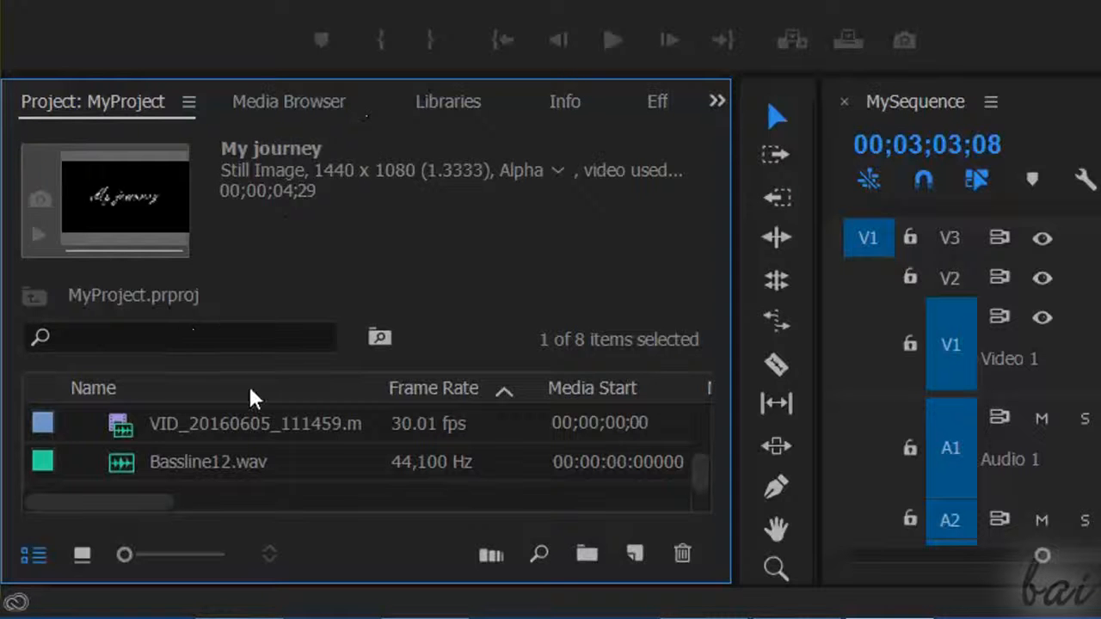
{"action": "left_click", "coordinate": [245, 455]}
{"action": "left_click", "coordinate": [240, 435]}
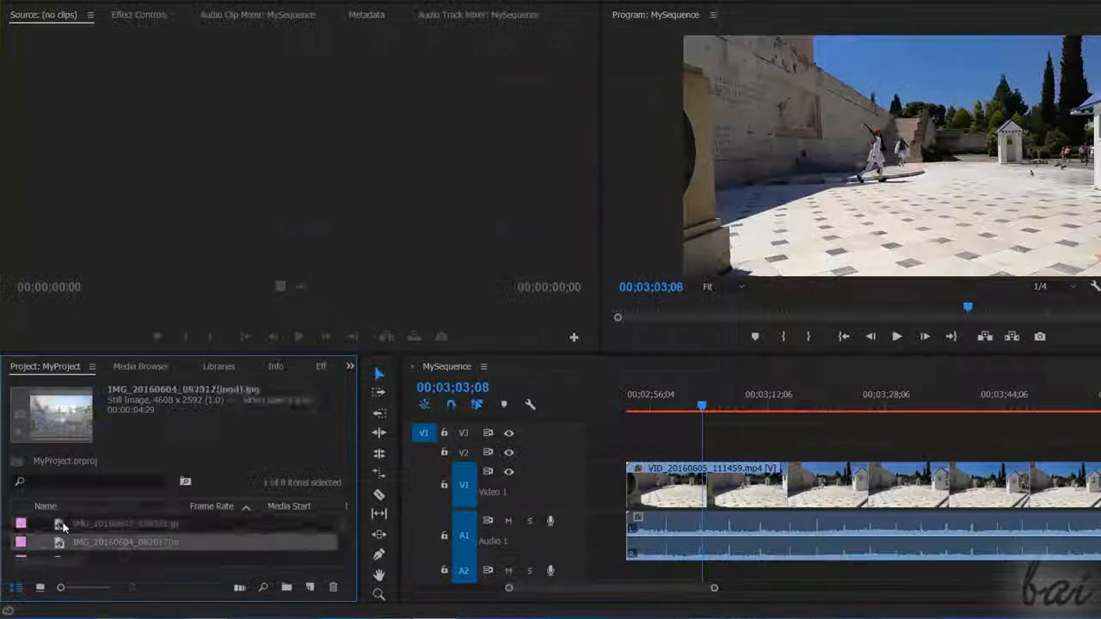
{"action": "double_click", "coordinate": [63, 525]}
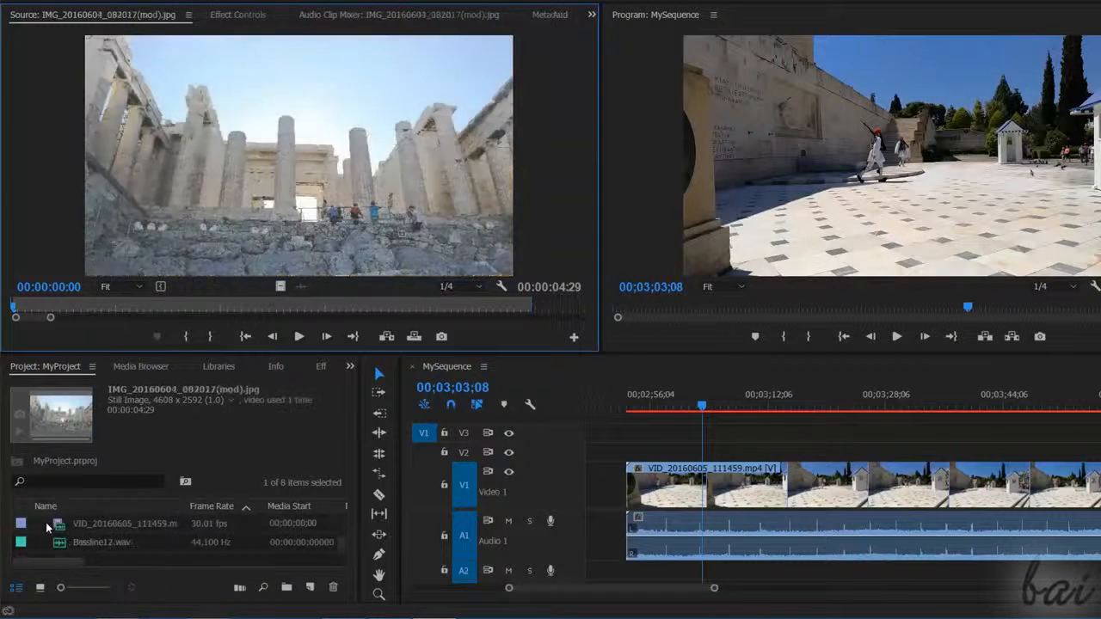
- Open VID_20160605_111459.mp4 in the Source Monitor and play it
{"action": "double_click", "coordinate": [57, 524]}
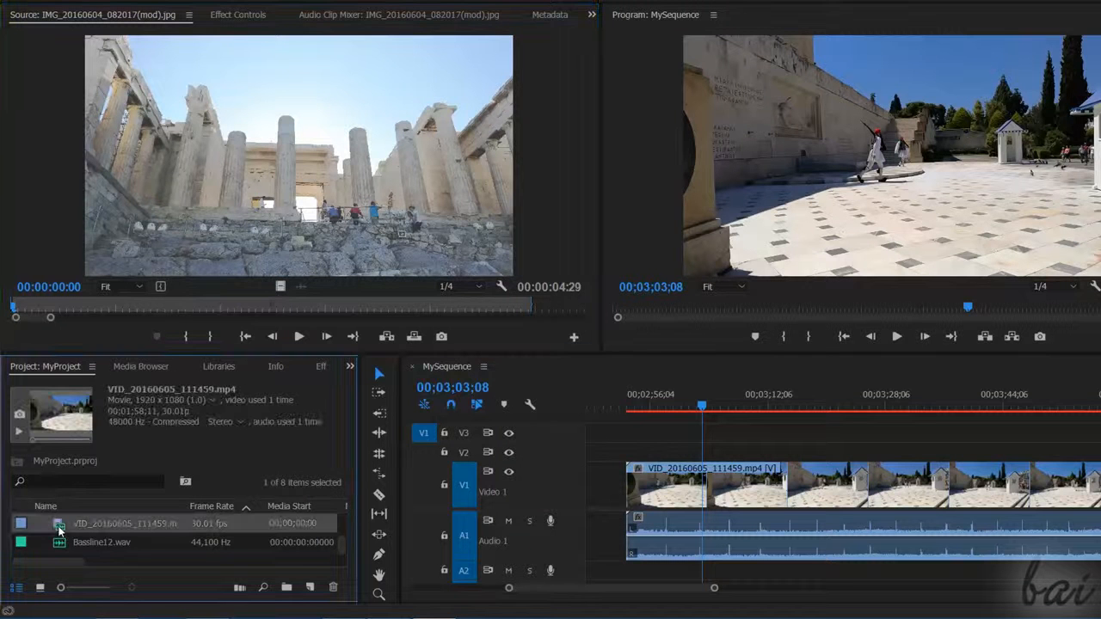
{"action": "left_click", "coordinate": [299, 337]}
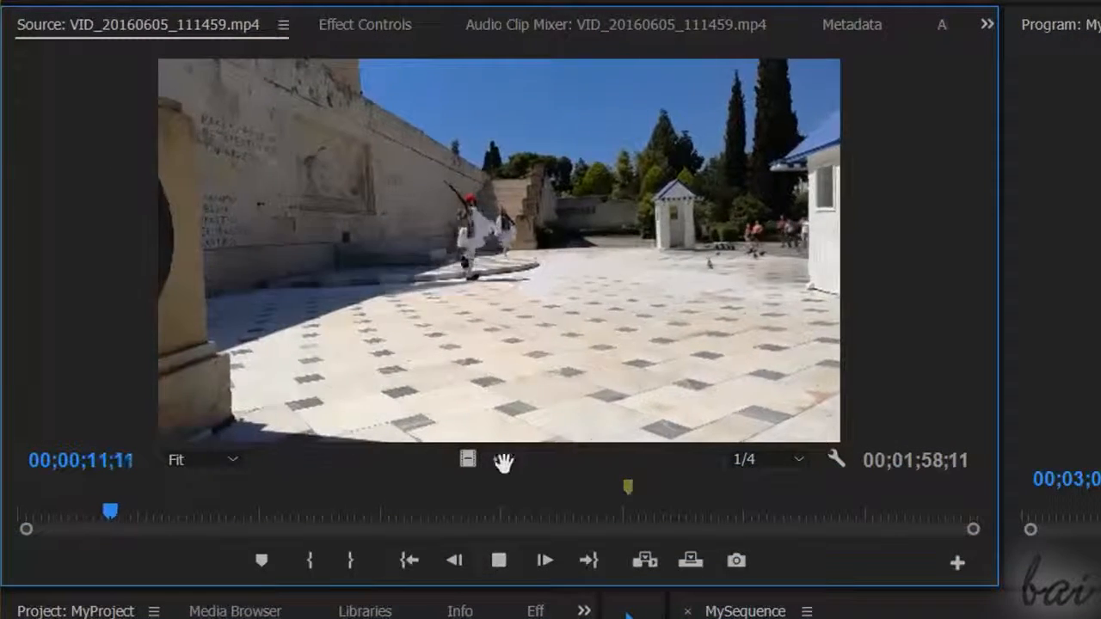
{"action": "left_click", "coordinate": [503, 459]}
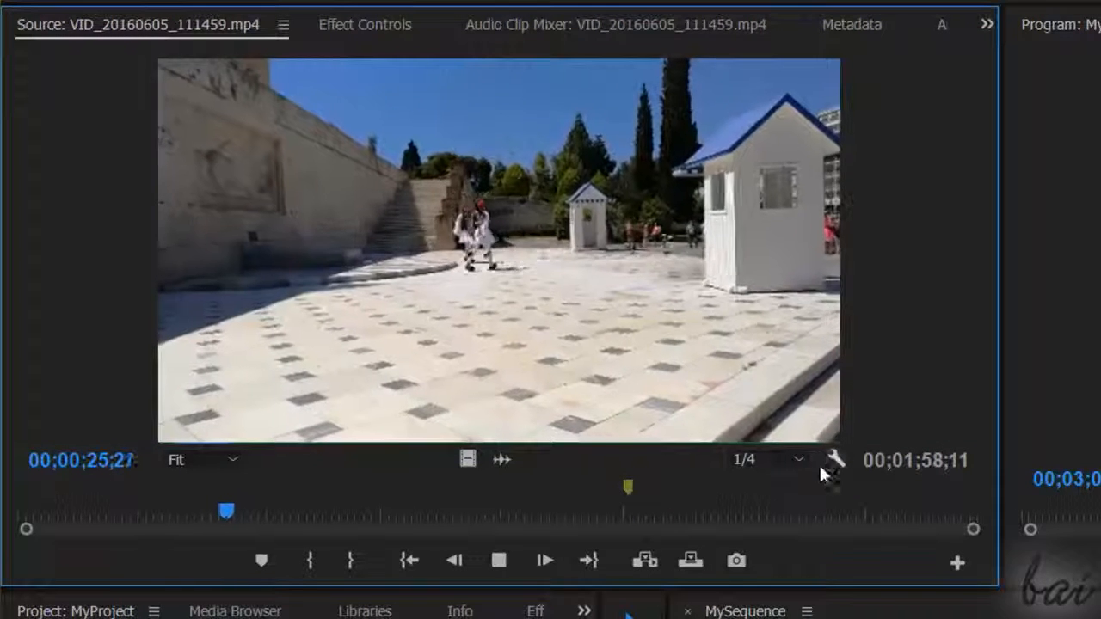
- Set the Source Monitor's playback resolution to Full and start a frame export from the video
{"action": "left_click", "coordinate": [799, 460]}
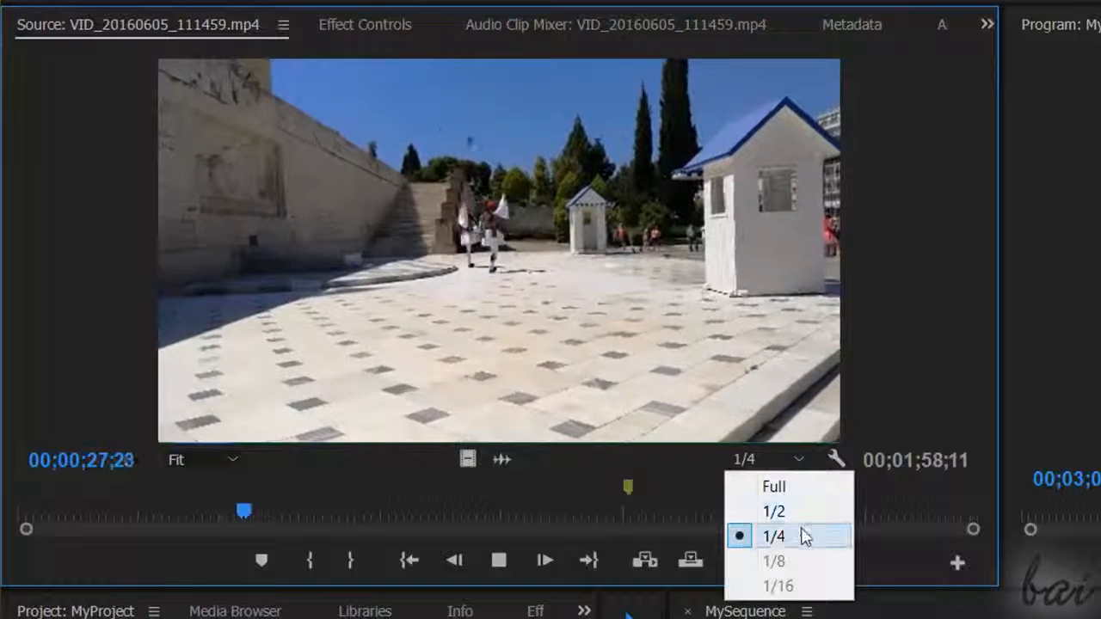
{"action": "left_click", "coordinate": [789, 488]}
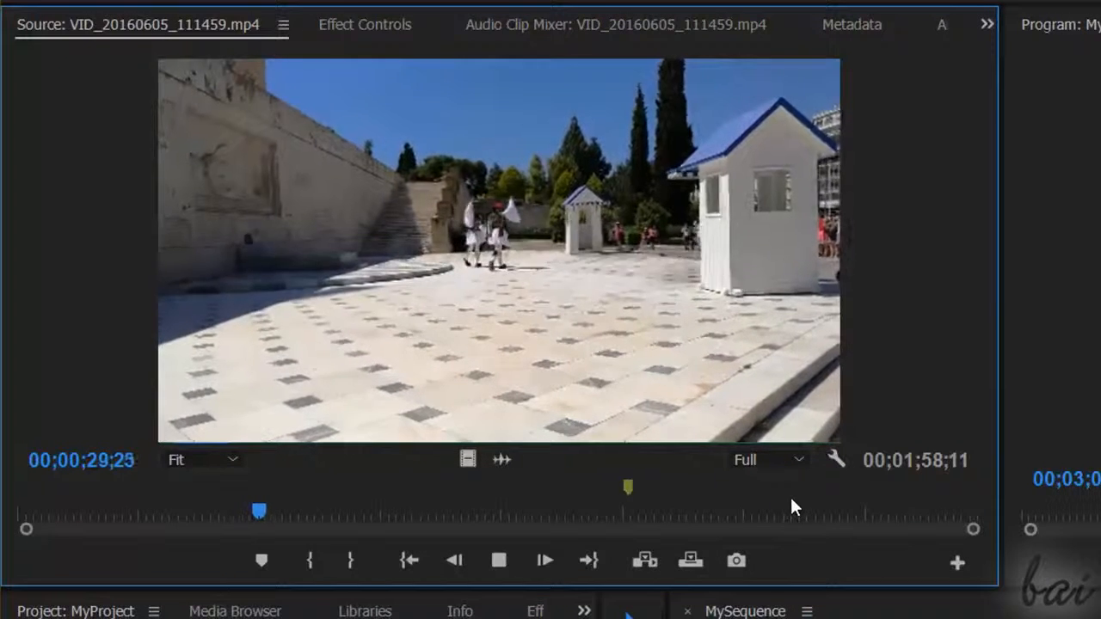
{"action": "left_click", "coordinate": [735, 561]}
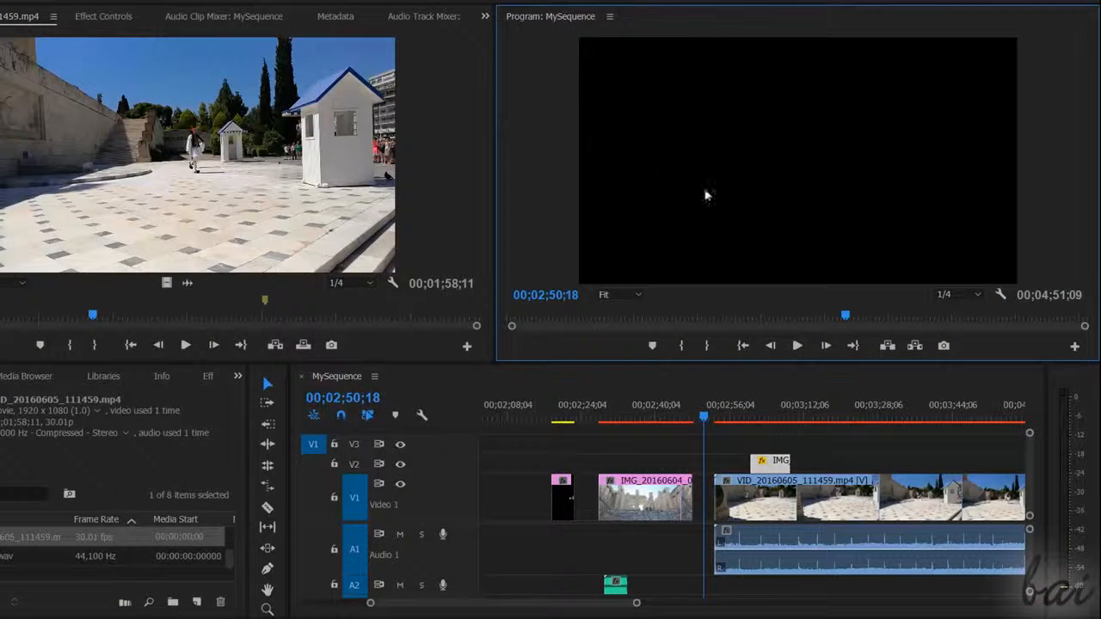
- Play MySequence from 00;02;50;18, stop playback, and scrub the playhead further along the timeline
{"action": "left_click", "coordinate": [795, 346]}
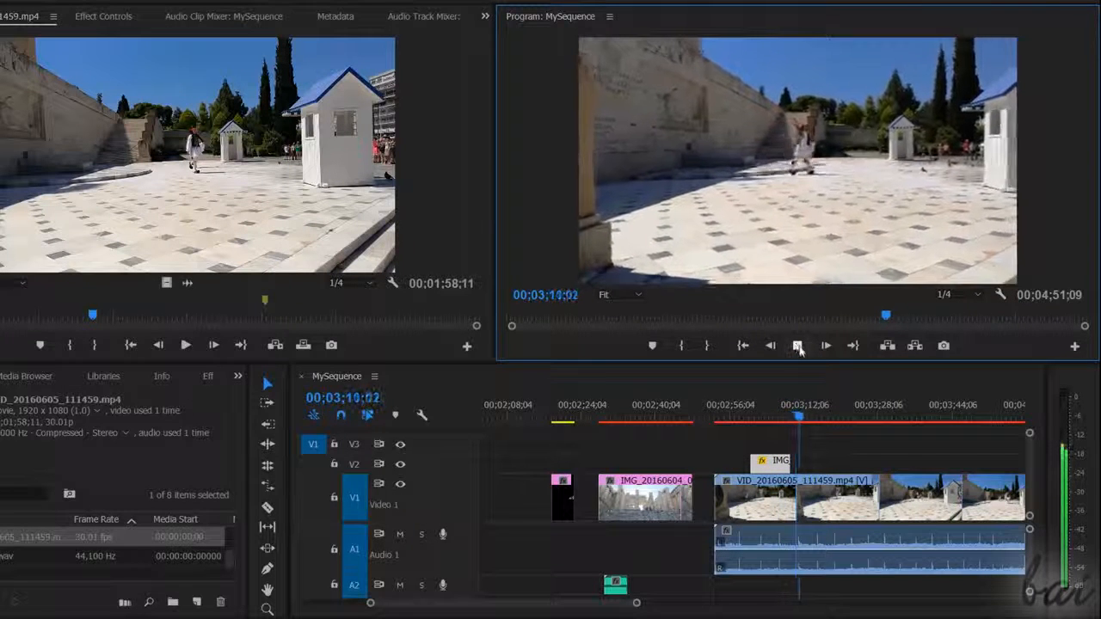
{"action": "left_click", "coordinate": [797, 345]}
{"action": "left_click", "coordinate": [800, 418]}
{"action": "left_click_drag", "start_coordinate": [800, 419], "coordinate": [892, 375]}
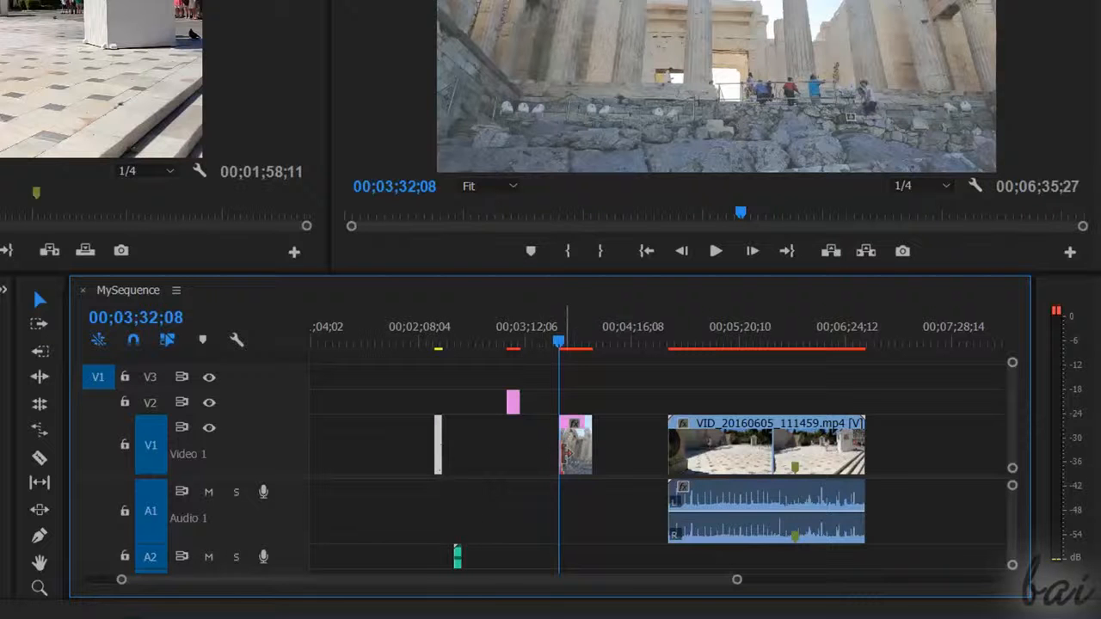
- Try to move the picture clip at the playhead, and shift VID_20160605_111459.mp4 slightly earlier on the timeline
{"action": "left_click_drag", "start_coordinate": [574, 456], "coordinate": [547, 474]}
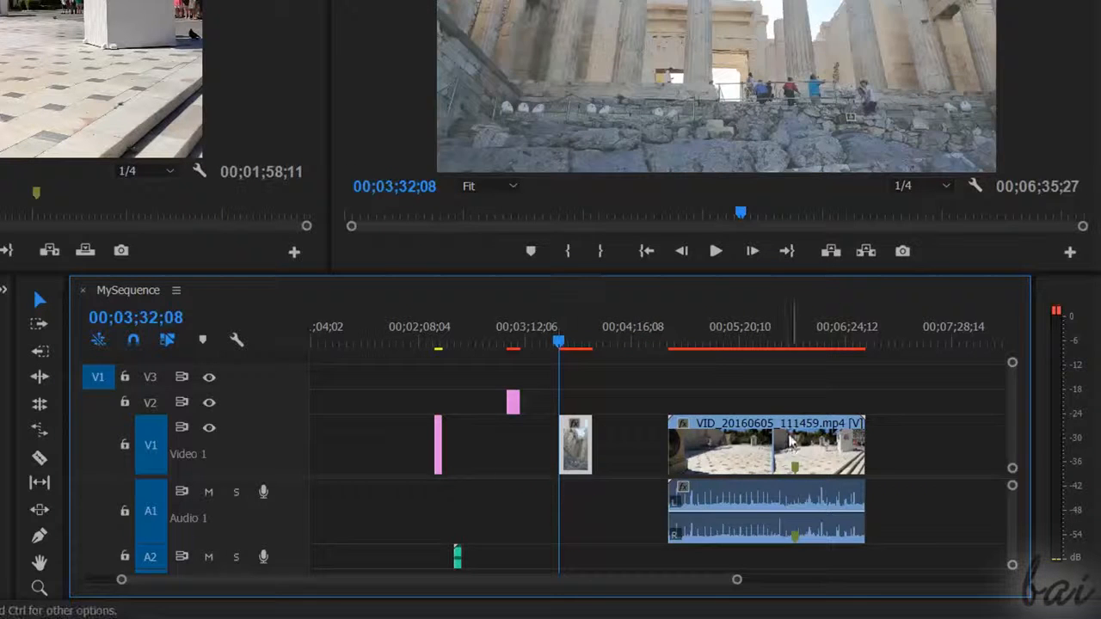
{"action": "left_click", "coordinate": [790, 456]}
{"action": "left_click_drag", "start_coordinate": [750, 452], "coordinate": [774, 464]}
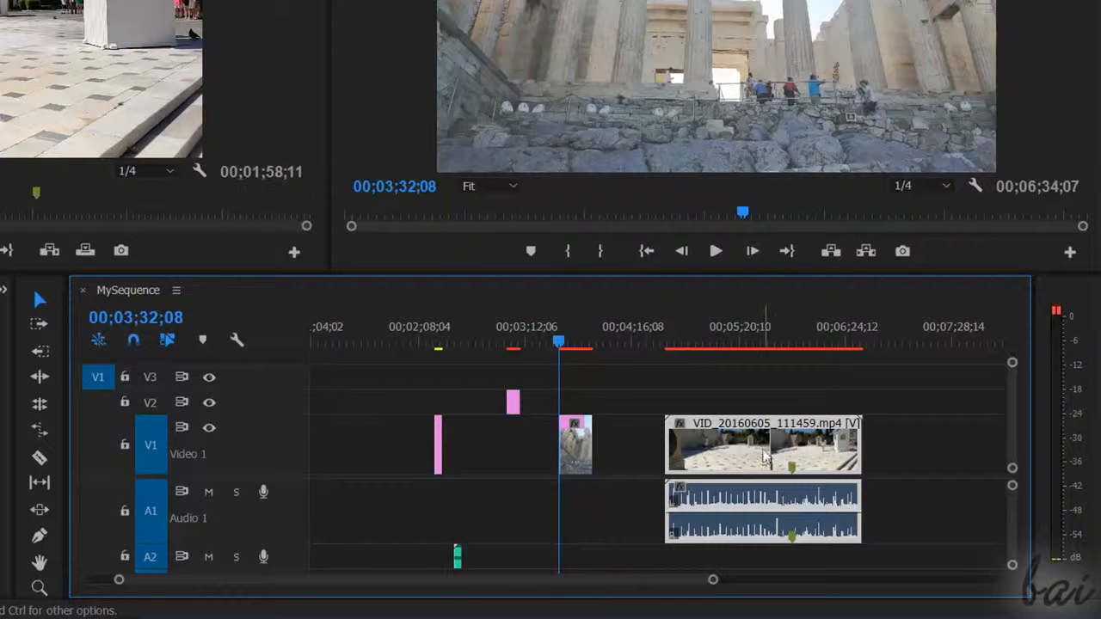
- Unlink the video and audio of the VID_20160605_111459.mp4 clip
{"action": "right_click", "coordinate": [764, 459]}
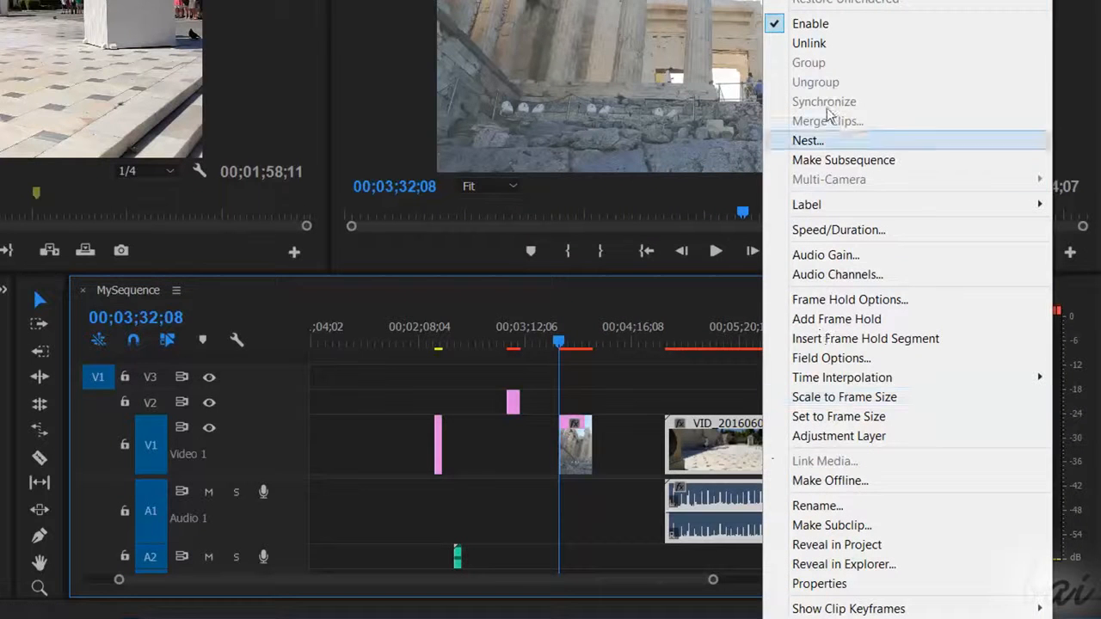
{"action": "left_click", "coordinate": [822, 44]}
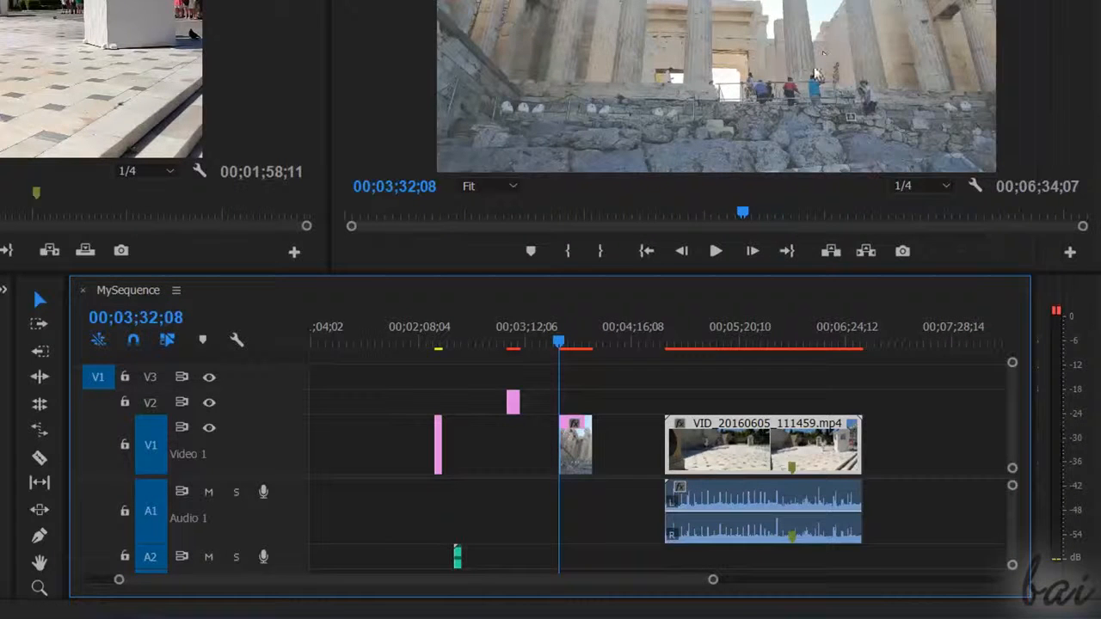
- Place the playhead at 00;03;42;08 and lengthen the IMG_20160604_082017(mod).jpg picture clip by extending its end
{"action": "left_click_drag", "start_coordinate": [729, 460], "coordinate": [712, 443]}
{"action": "left_click", "coordinate": [576, 324]}
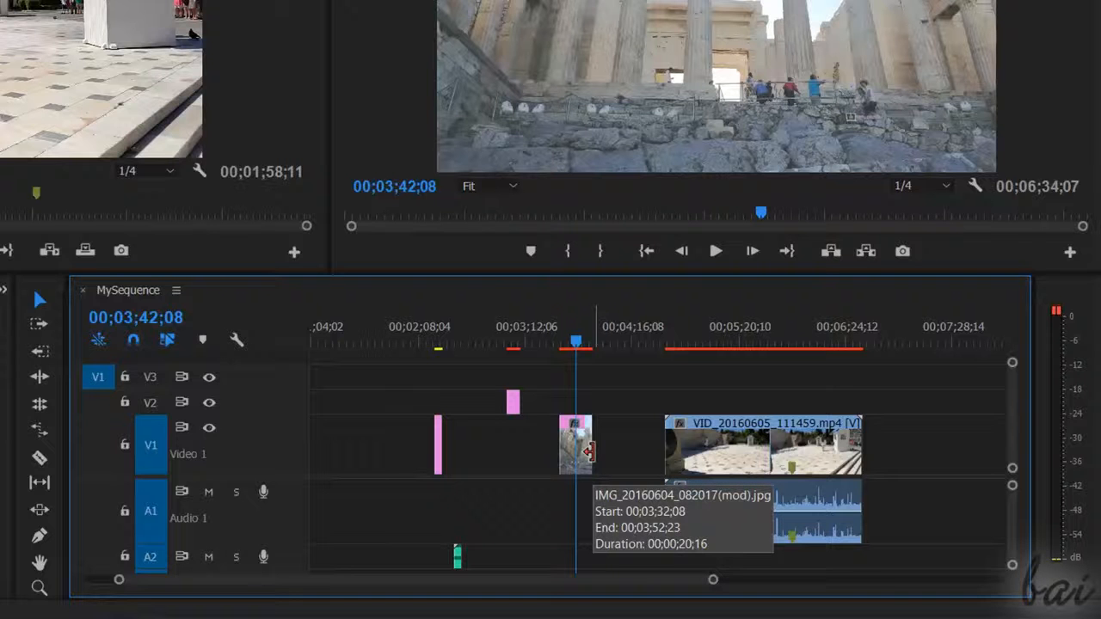
{"action": "left_click_drag", "start_coordinate": [588, 451], "coordinate": [638, 466]}
{"action": "mouse_move", "coordinate": [636, 458]}
{"action": "left_mouse_down"}
{"action": "mouse_move", "coordinate": [569, 458]}
{"action": "mouse_move", "coordinate": [638, 461]}
{"action": "left_mouse_up"}
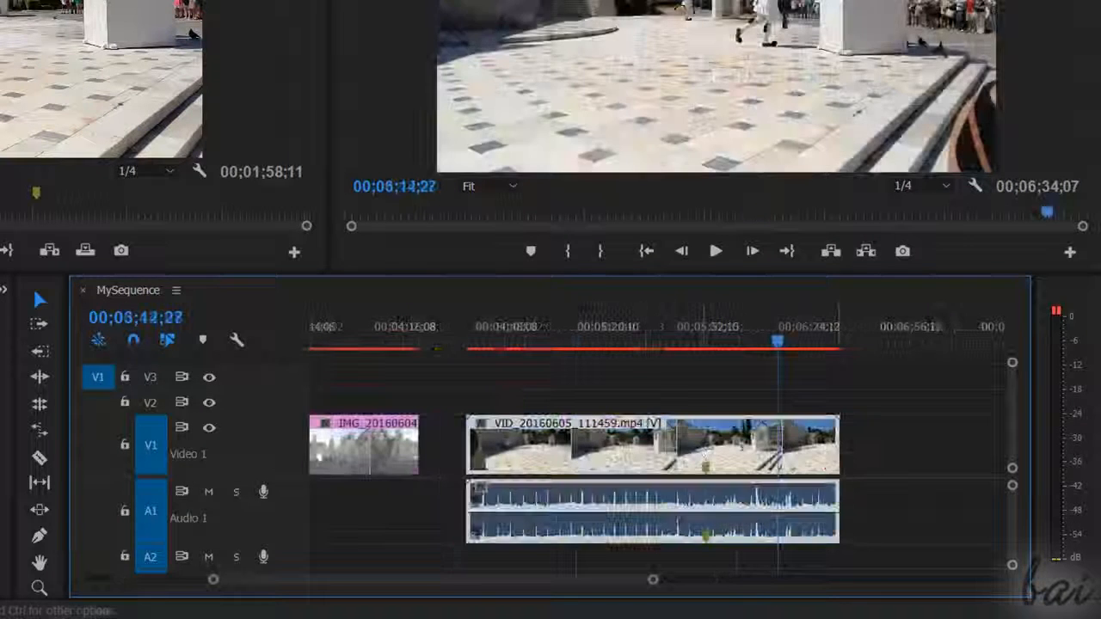
- Trim the end of VID_20160605_111459.mp4 to 00;05;18;24 and extend the clip back to its full length
{"action": "left_click_drag", "start_coordinate": [837, 469], "coordinate": [600, 469]}
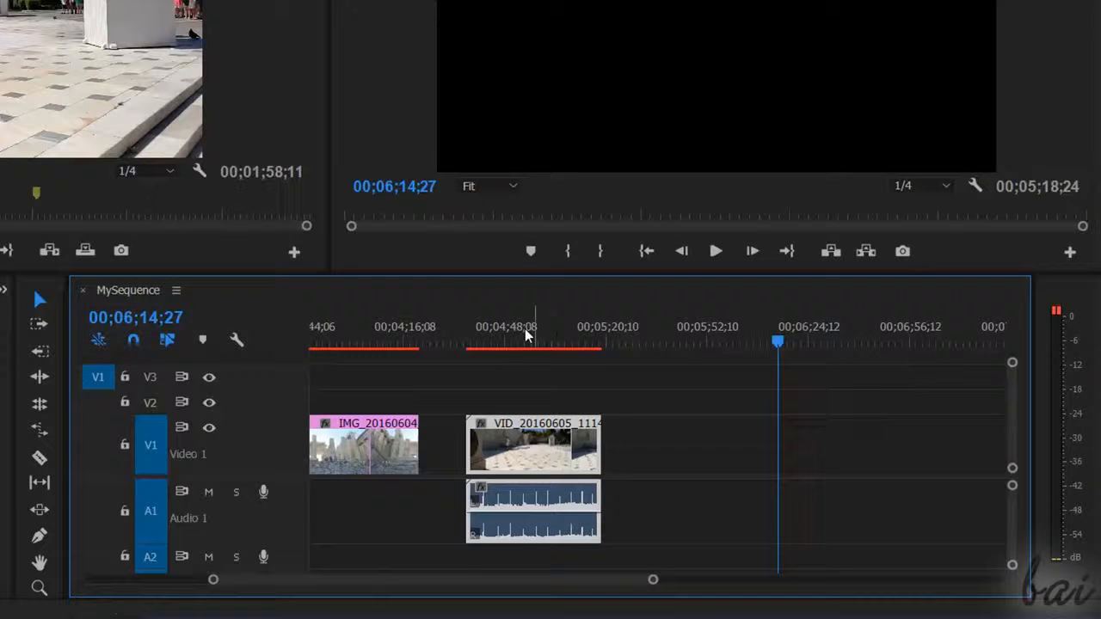
{"action": "left_click_drag", "start_coordinate": [602, 444], "coordinate": [921, 432]}
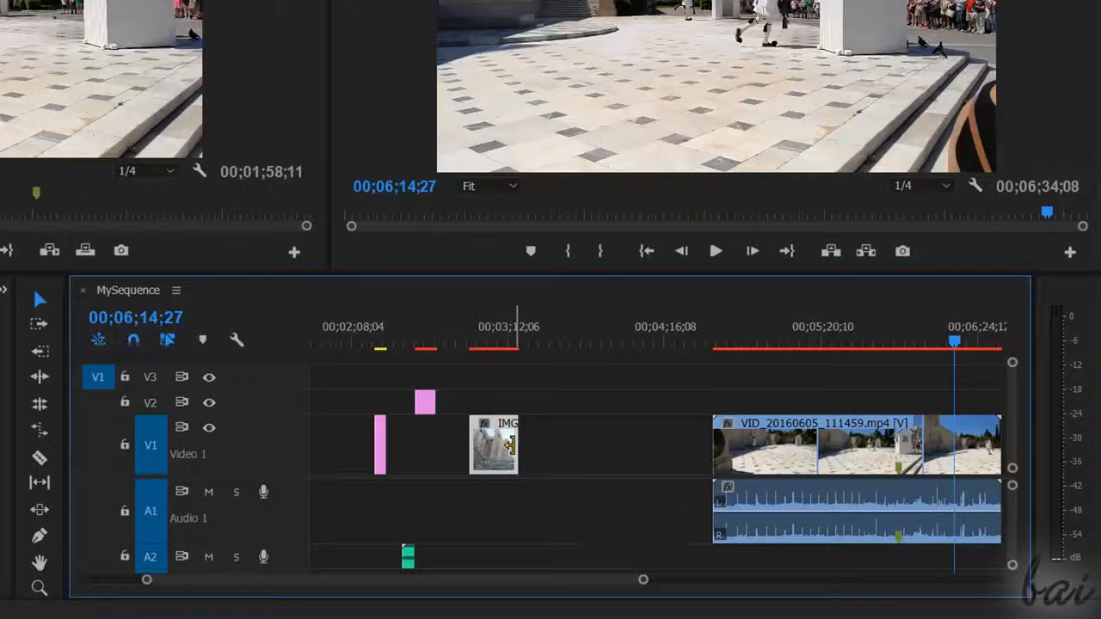
- Paste a copy of the picture clip at 00;03;32;03 on Video 1, and select the original picture clip
{"action": "left_click", "coordinate": [561, 331]}
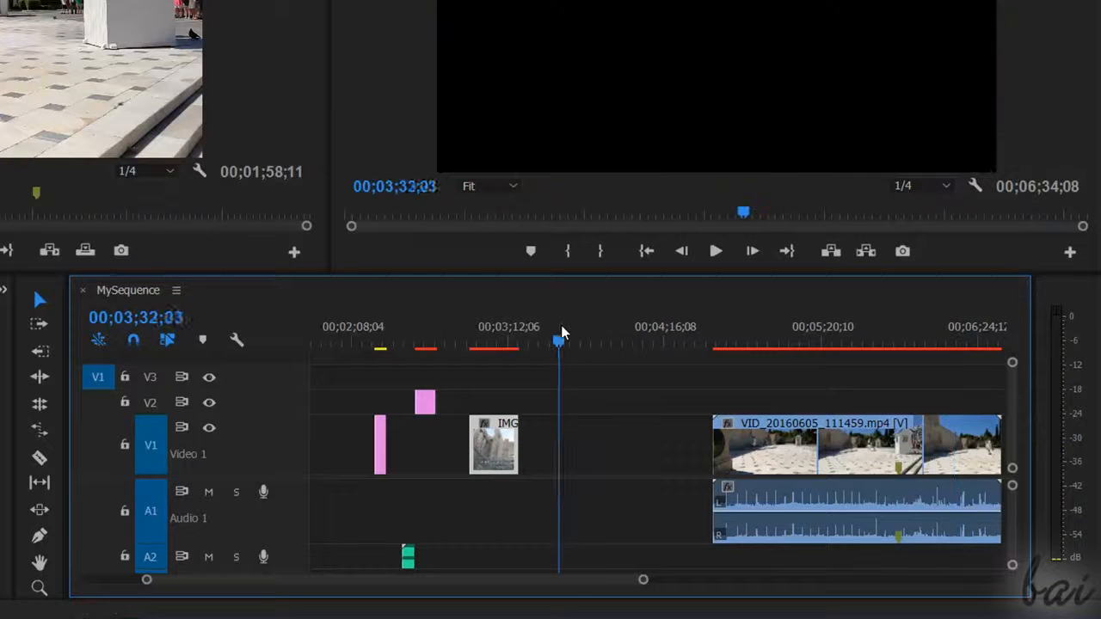
{"action": "key", "text": "ctrl+v"}
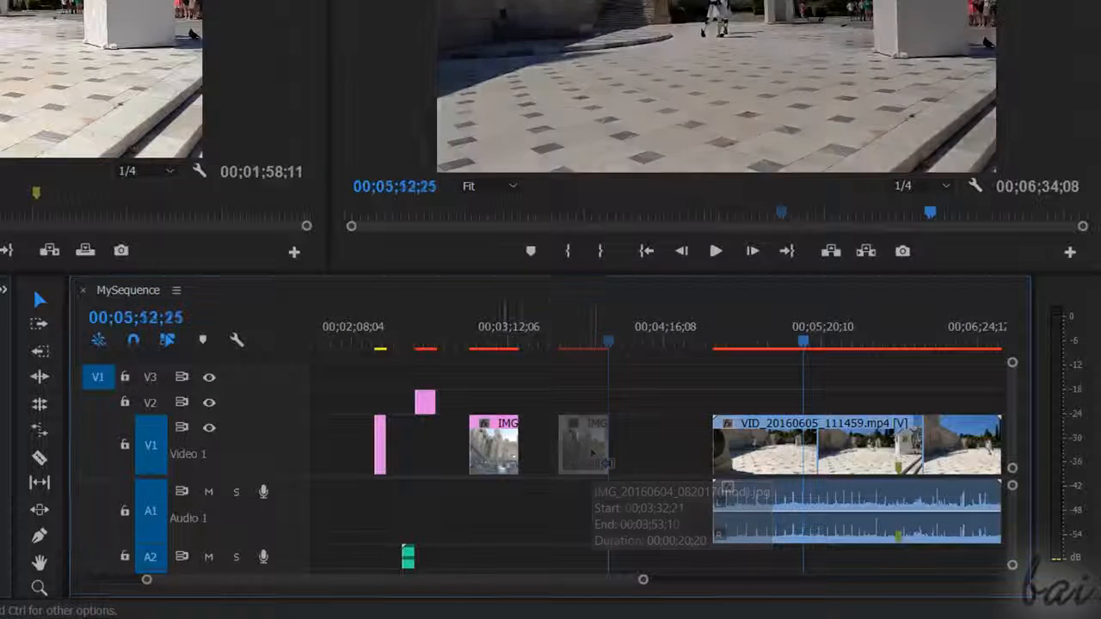
{"action": "left_click", "coordinate": [488, 464]}
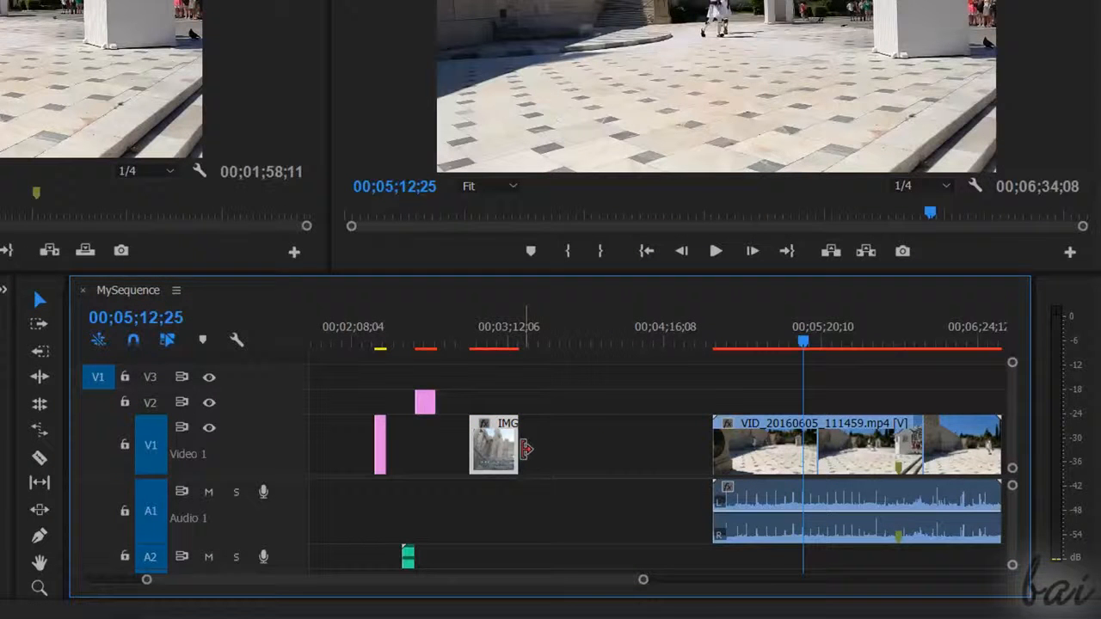
{"action": "key", "text": "Delete"}
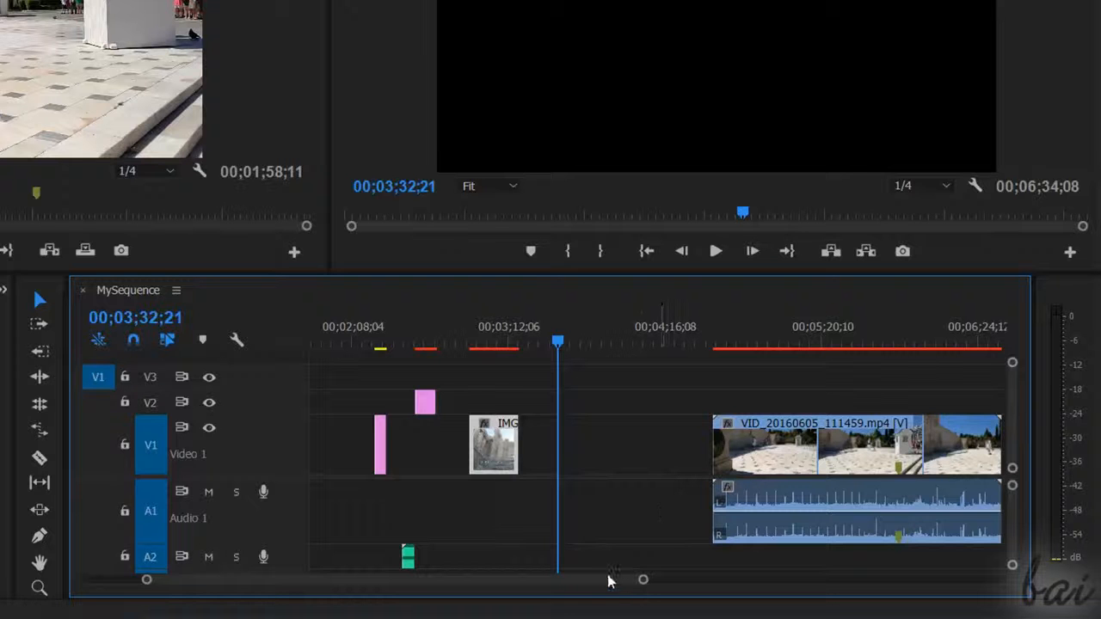
- Paste the picture clip over VID_20160605_111459.mp4 at 00;05;12;25 and move the pasted copy to the empty area before the video
{"action": "left_click", "coordinate": [803, 337]}
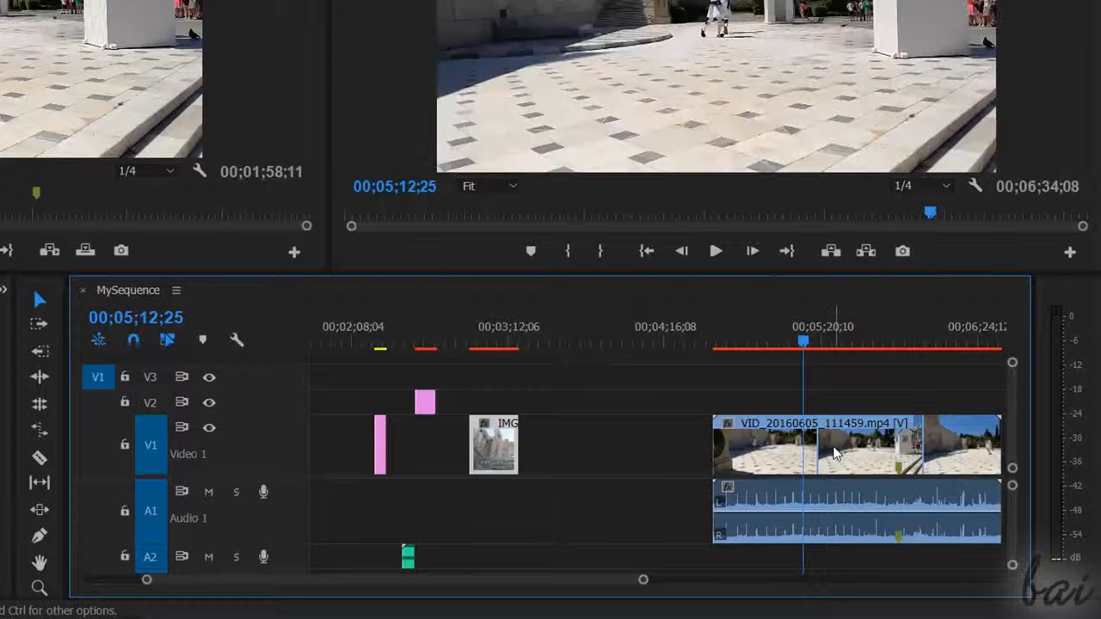
{"action": "key", "text": "ctrl+v"}
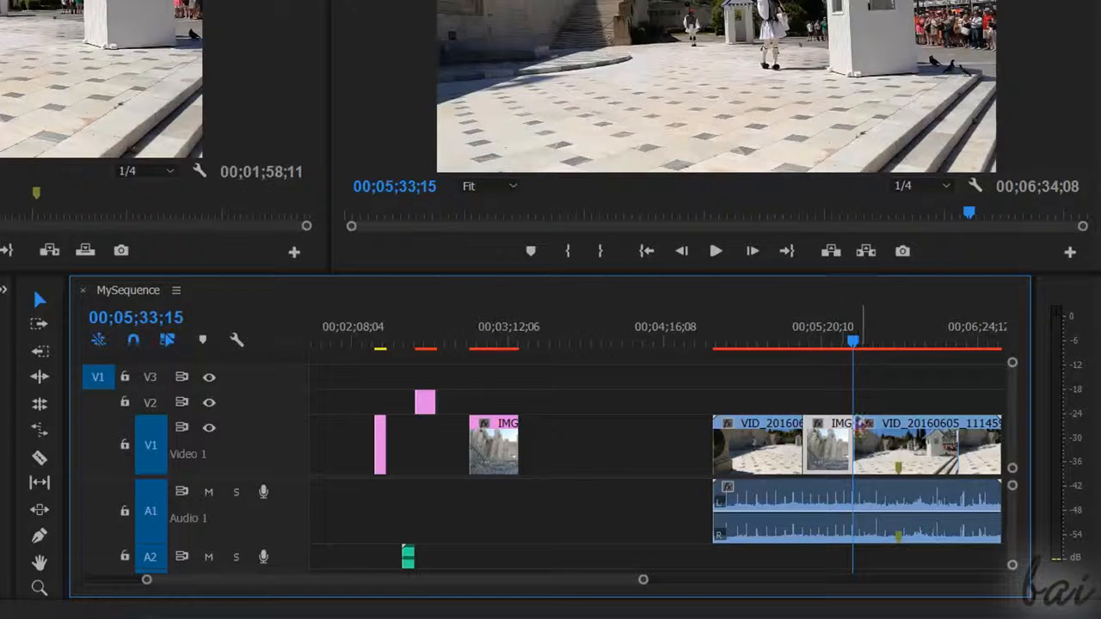
{"action": "left_click_drag", "start_coordinate": [838, 456], "coordinate": [615, 469]}
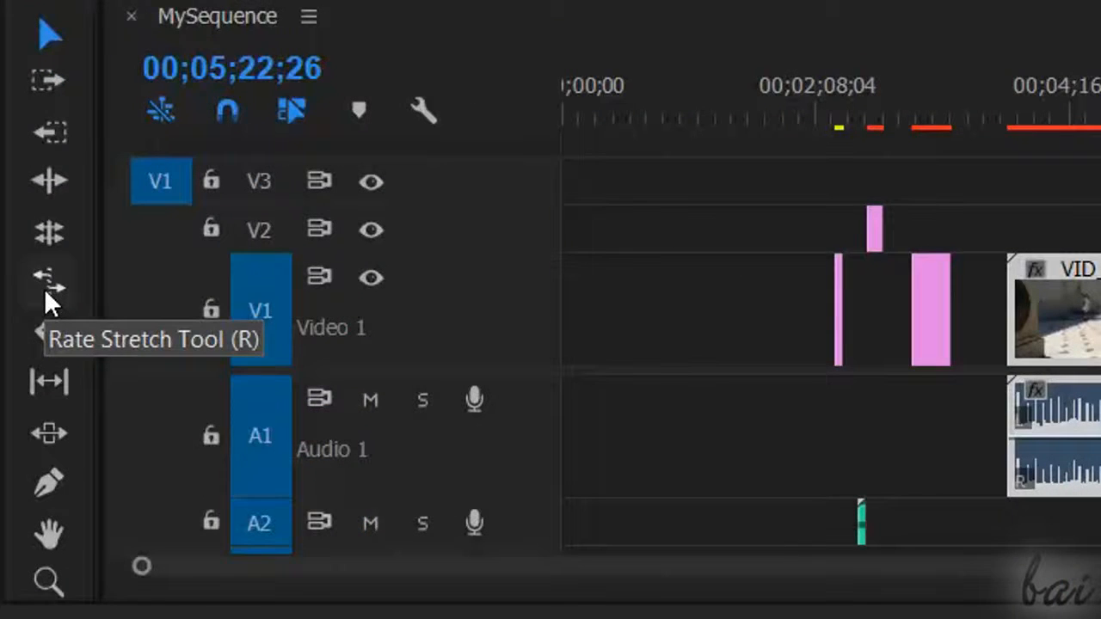
- Rate-stretch VID_20160605_111459.mp4 longer and then shorter to 307.36% speed, and play it from its start
{"action": "left_click", "coordinate": [44, 288]}
{"action": "left_click_drag", "start_coordinate": [760, 503], "coordinate": [972, 506]}
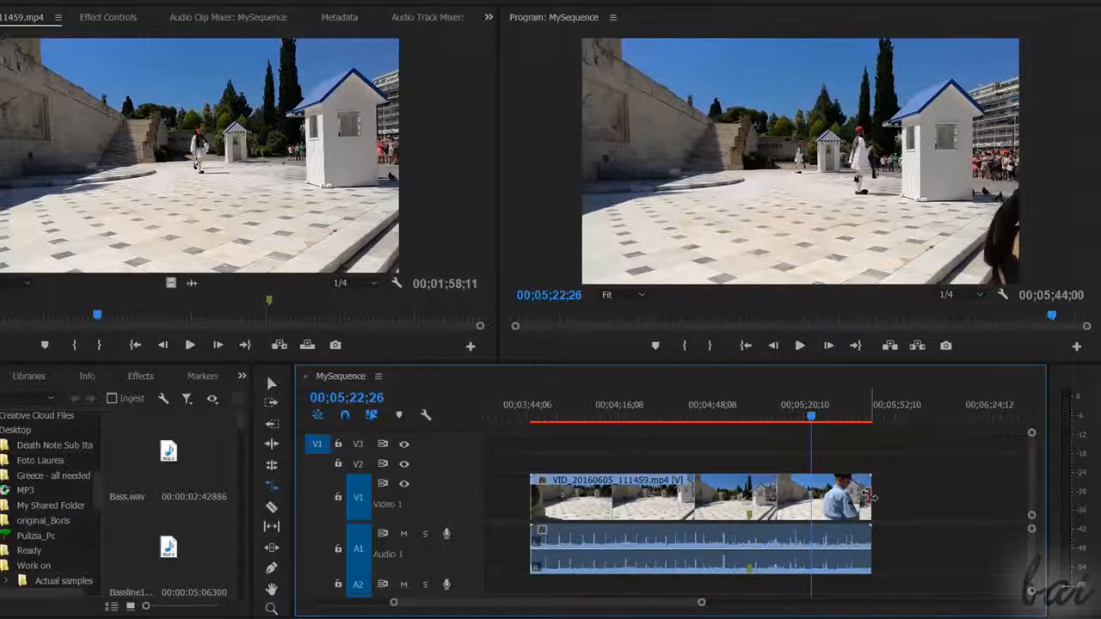
{"action": "left_click_drag", "start_coordinate": [869, 499], "coordinate": [637, 501]}
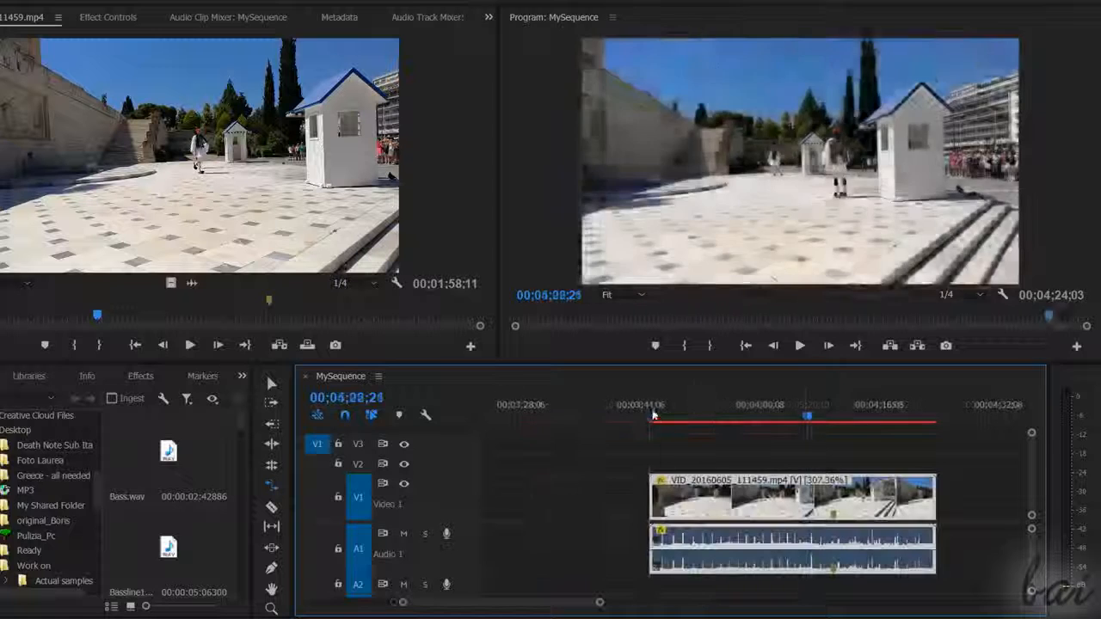
{"action": "left_click", "coordinate": [651, 415]}
{"action": "left_click", "coordinate": [798, 346]}
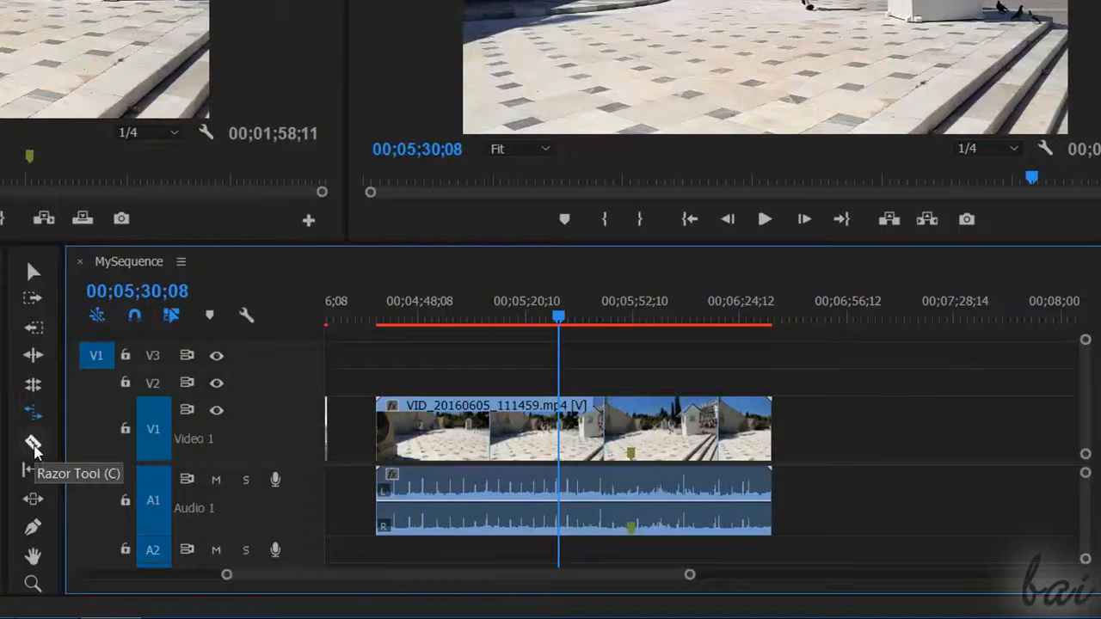
- Cut VID_20160605_111459.mp4 into five segments with the Razor tool and spread the segments apart on the timeline
{"action": "left_click", "coordinate": [34, 445]}
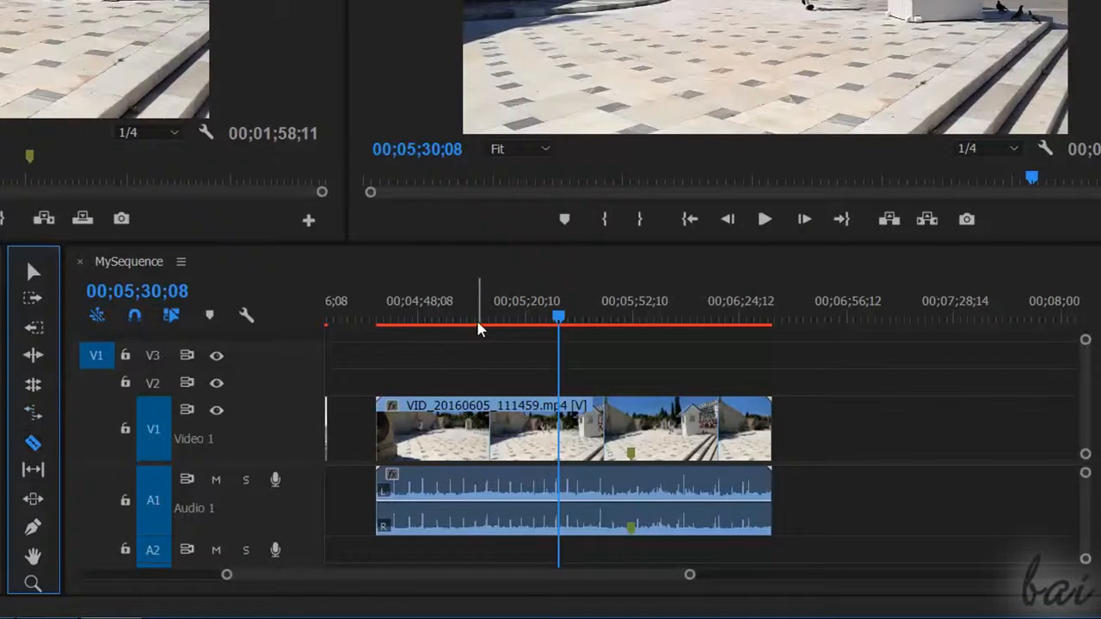
{"action": "left_click", "coordinate": [421, 441]}
{"action": "left_click", "coordinate": [478, 441]}
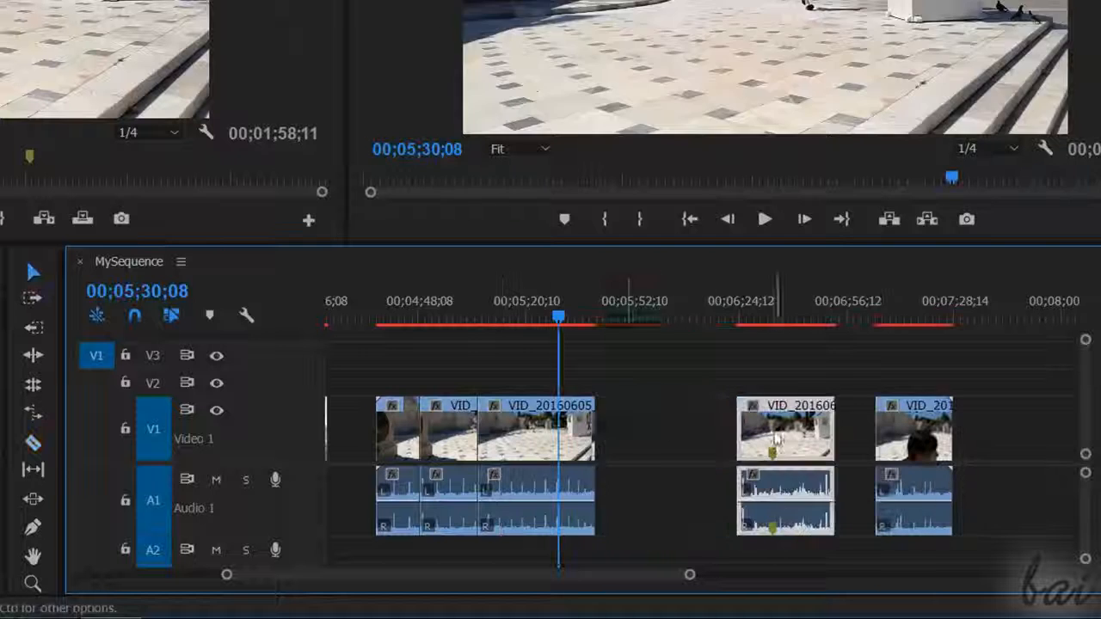
{"action": "left_click_drag", "start_coordinate": [534, 434], "coordinate": [615, 434]}
{"action": "left_click_drag", "start_coordinate": [441, 440], "coordinate": [484, 440]}
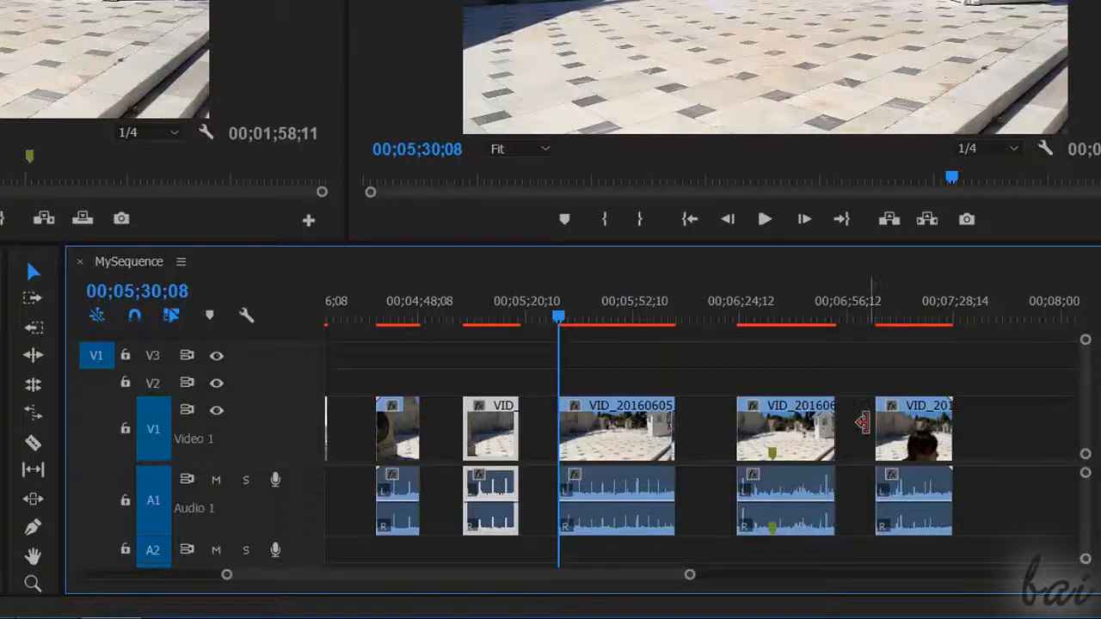
- Undo the last four edits made to the video segments
{"action": "key", "text": "ctrl+z"}
{"action": "key", "text": "ctrl+z"}
{"action": "key", "text": "ctrl+z"}
{"action": "key", "text": "ctrl+z"}
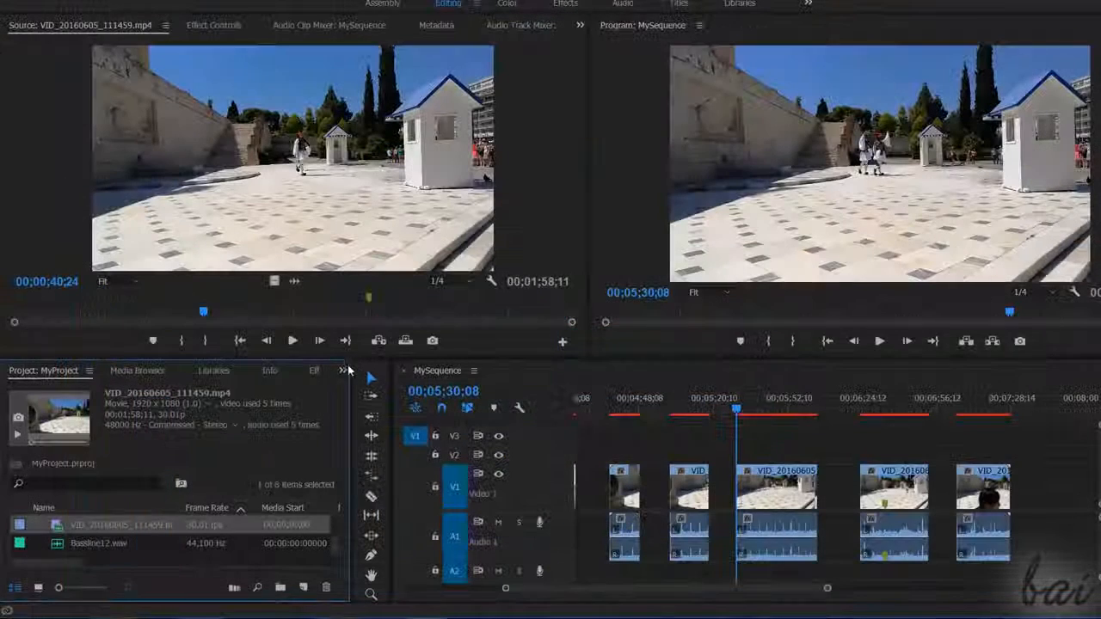
- Step back through the project's History, past the segment moves and Razor cuts, to the Lift & Overwrite Selection entry before them
{"action": "left_click", "coordinate": [343, 370]}
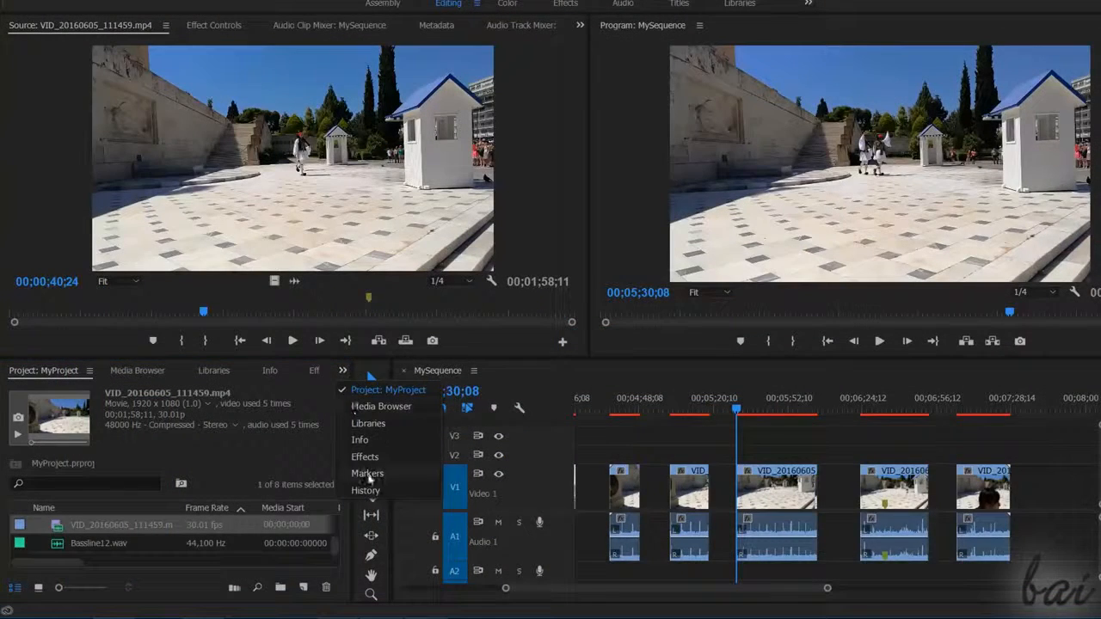
{"action": "left_click", "coordinate": [374, 495]}
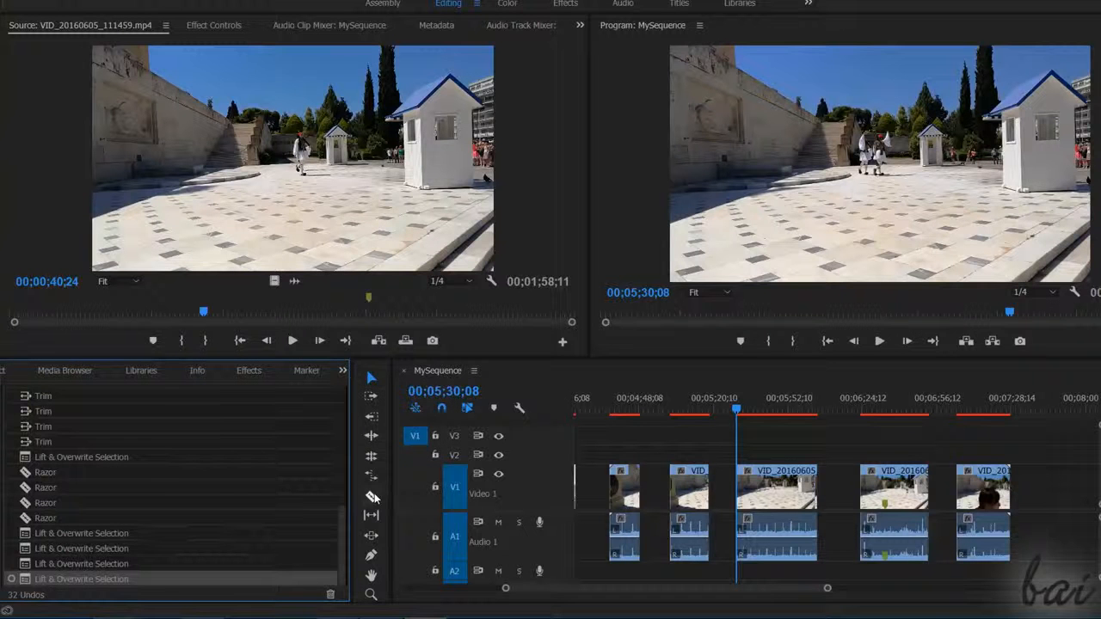
{"action": "left_click", "coordinate": [101, 563]}
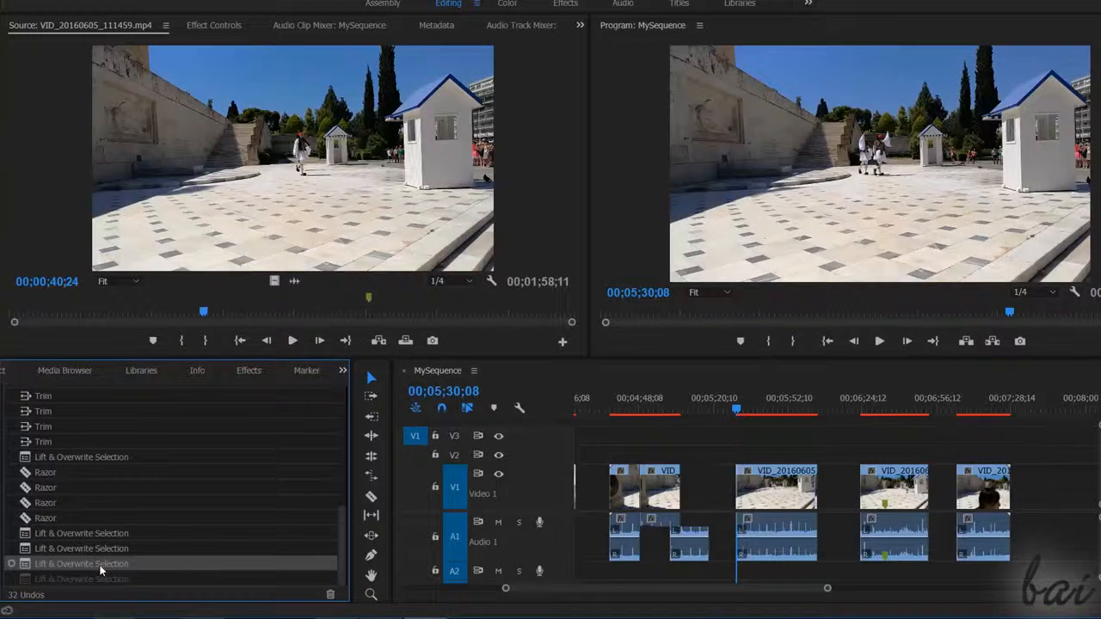
{"action": "left_click", "coordinate": [100, 549]}
{"action": "left_click", "coordinate": [101, 533]}
{"action": "left_click", "coordinate": [101, 518]}
{"action": "left_click", "coordinate": [97, 502]}
{"action": "left_click", "coordinate": [99, 487]}
{"action": "left_click", "coordinate": [99, 473]}
{"action": "left_click", "coordinate": [100, 457]}
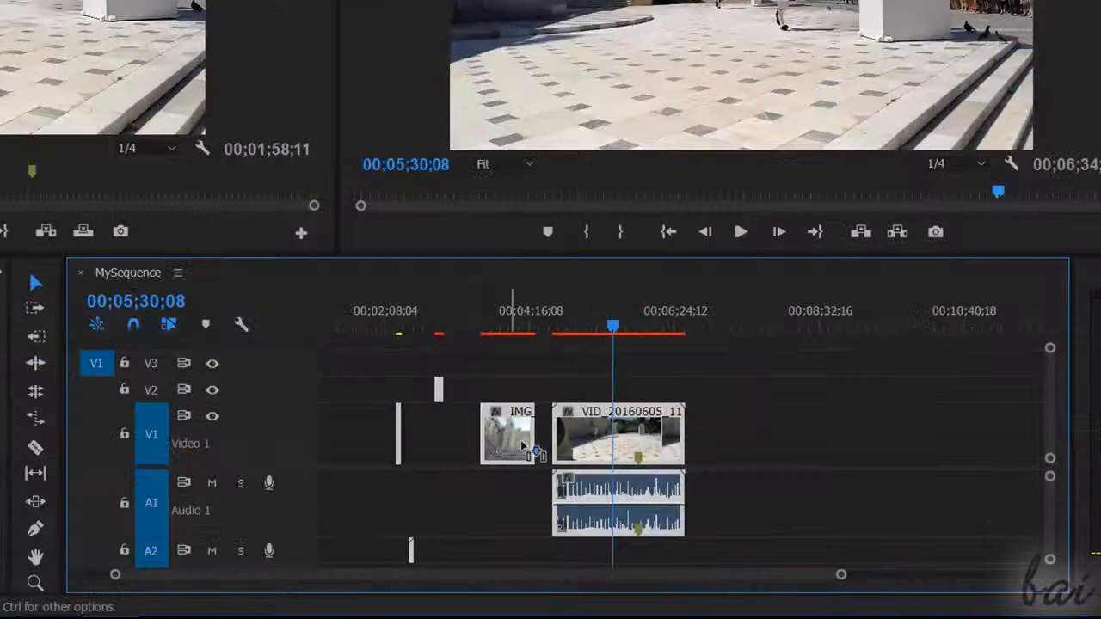
- Select all clips in MySequence, move them together along the timeline to slightly before their original position, and deselect them
{"action": "left_click_drag", "start_coordinate": [516, 456], "coordinate": [452, 463]}
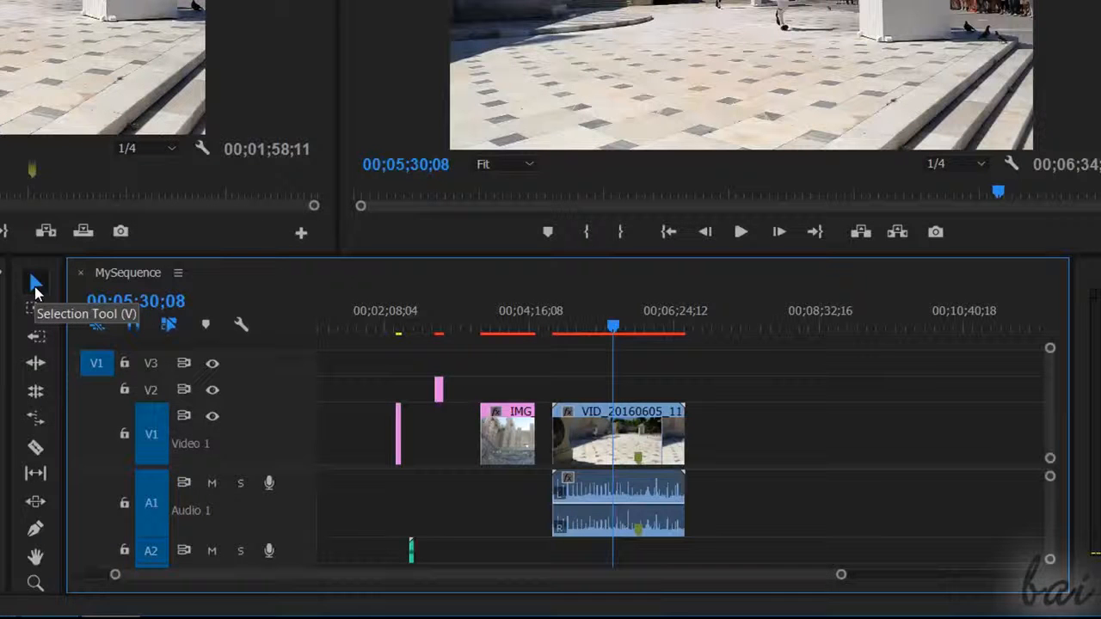
{"action": "left_click_drag", "start_coordinate": [731, 362], "coordinate": [353, 557]}
{"action": "left_click_drag", "start_coordinate": [528, 417], "coordinate": [770, 446]}
{"action": "left_click_drag", "start_coordinate": [771, 445], "coordinate": [451, 460]}
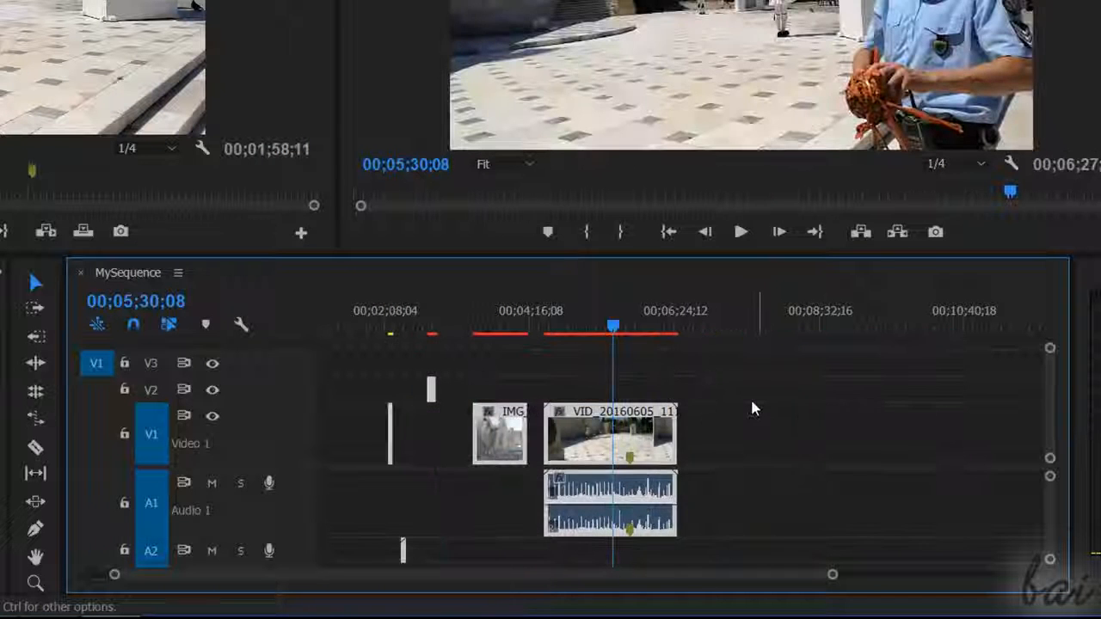
{"action": "left_click", "coordinate": [748, 424]}
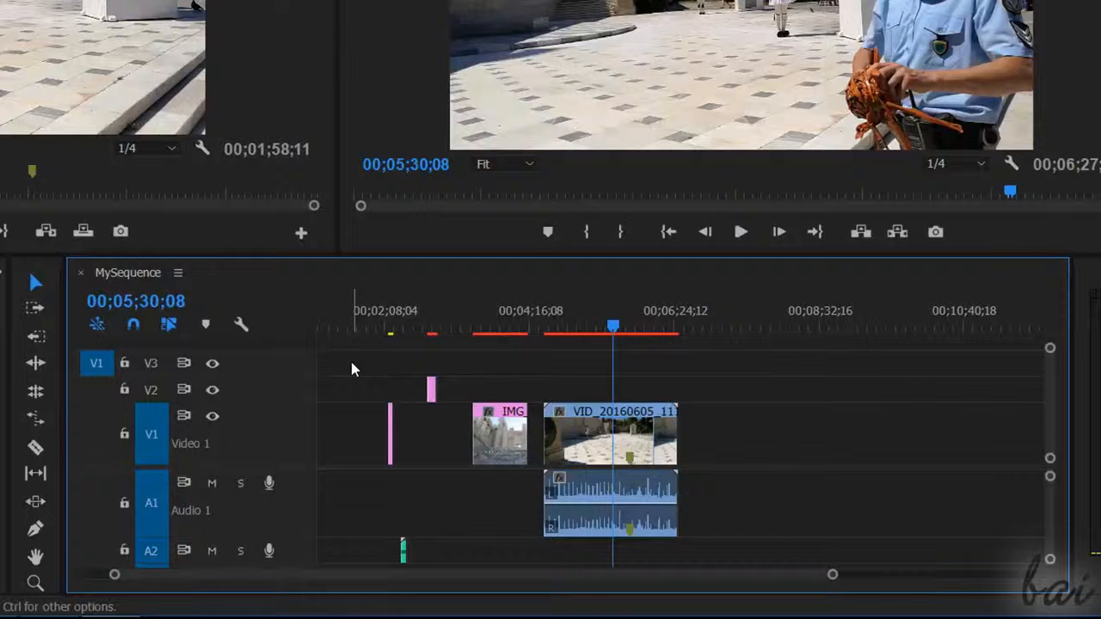
- Add a video track above V3, and delete the V4 track again
{"action": "right_click", "coordinate": [280, 368]}
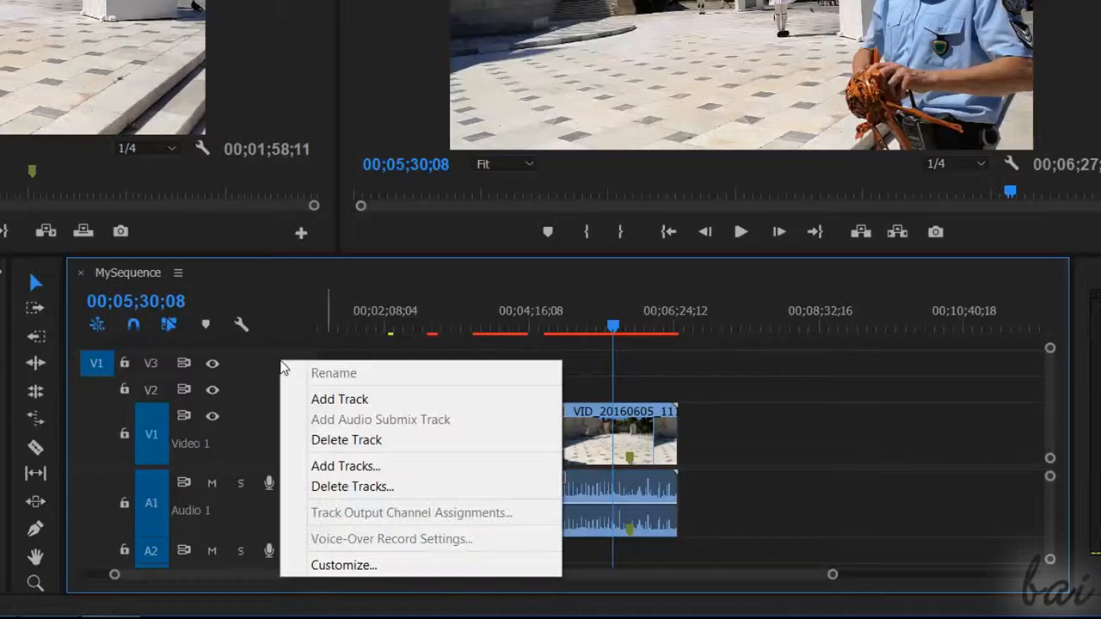
{"action": "left_click", "coordinate": [322, 400]}
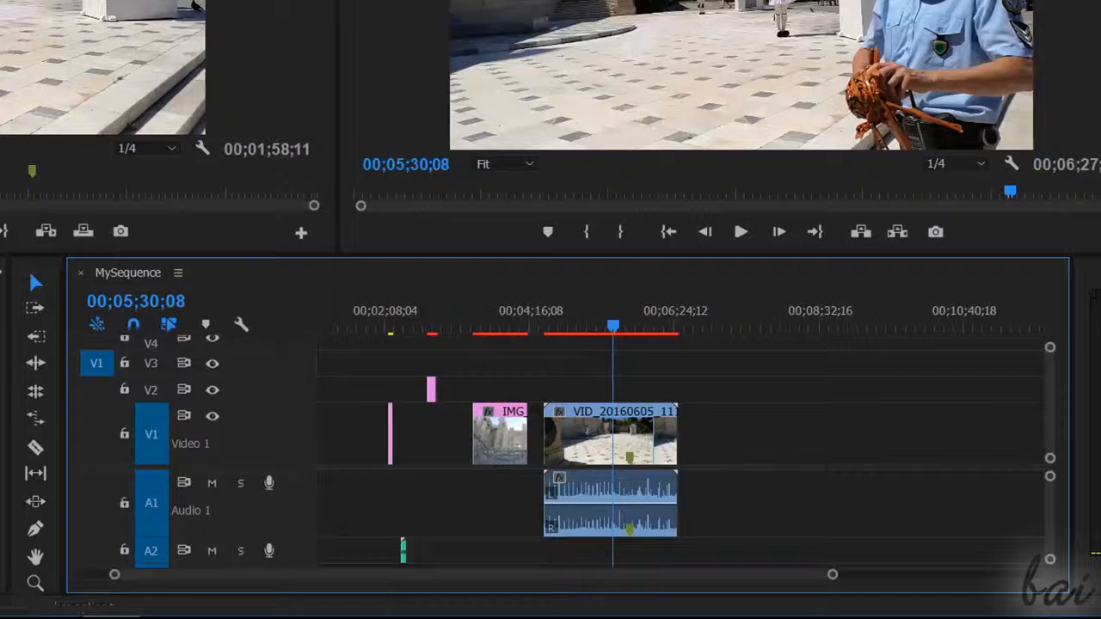
{"action": "scroll", "coordinate": [1056, 378], "scroll_direction": "up", "scroll_amount": 1}
{"action": "scroll", "coordinate": [1056, 385], "scroll_direction": "up", "scroll_amount": 1}
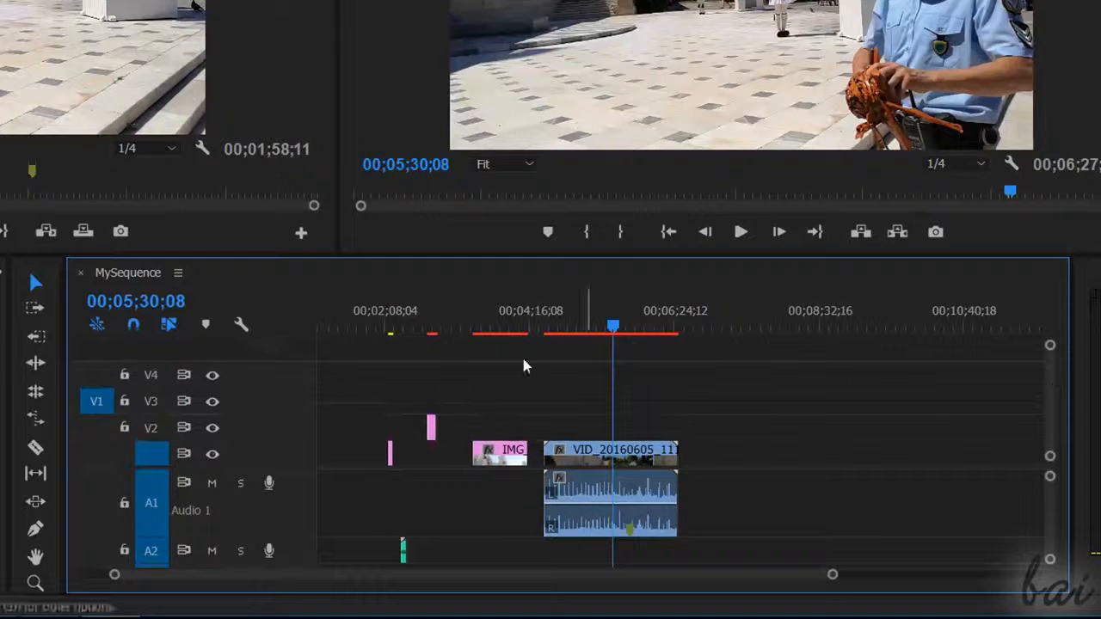
{"action": "right_click", "coordinate": [267, 377]}
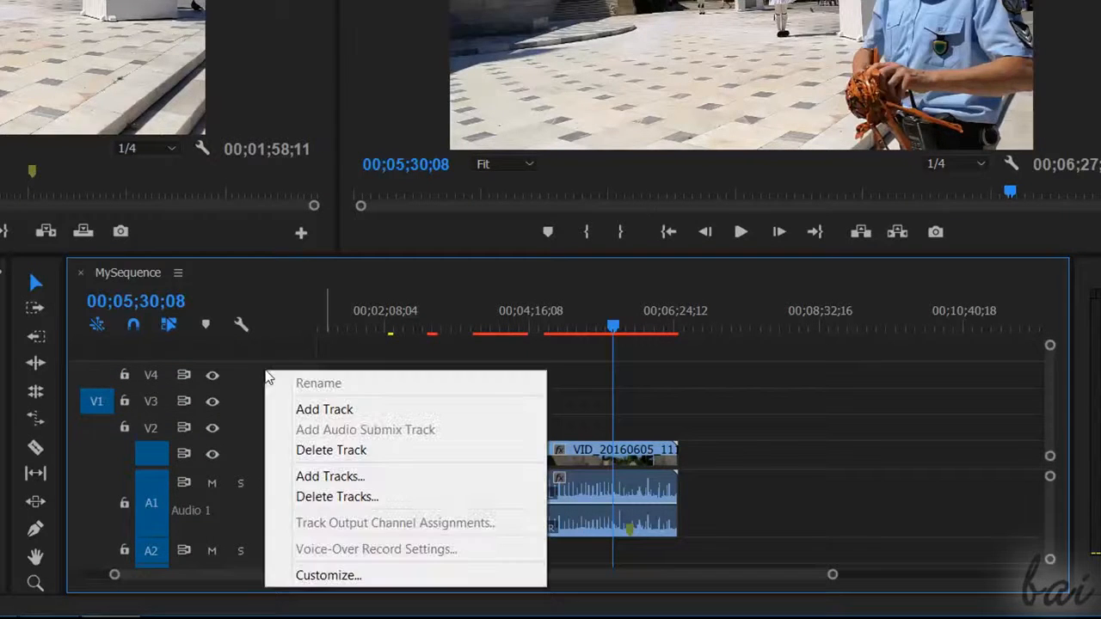
{"action": "left_click", "coordinate": [327, 449]}
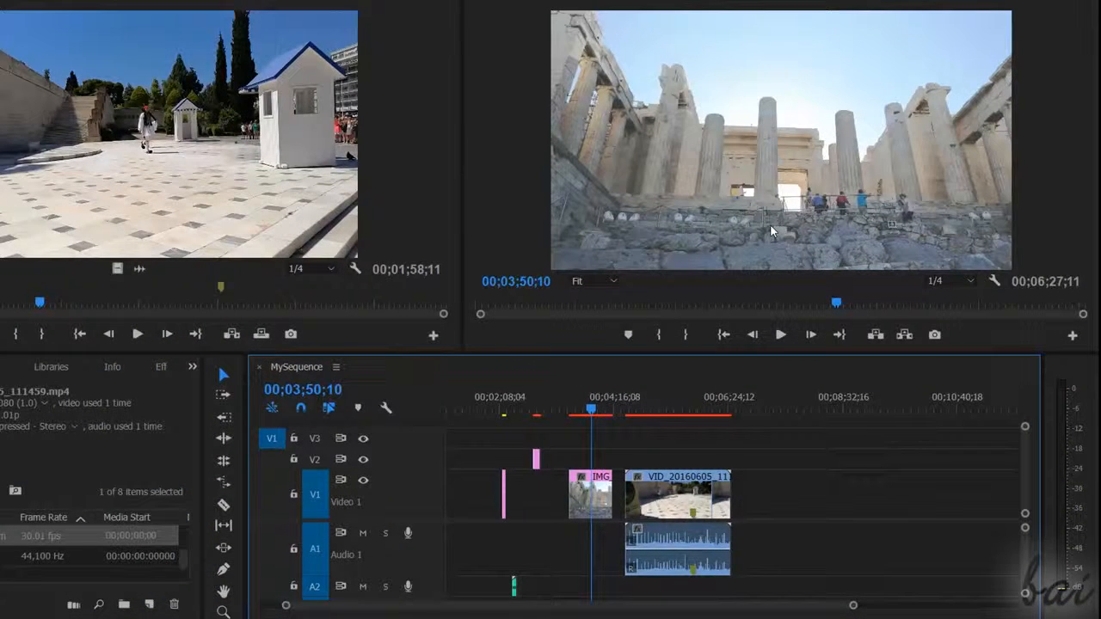
- Lock the Video 1 track, move the playhead to 00;03;40;28, and unlock the track again
{"action": "left_click", "coordinate": [293, 496]}
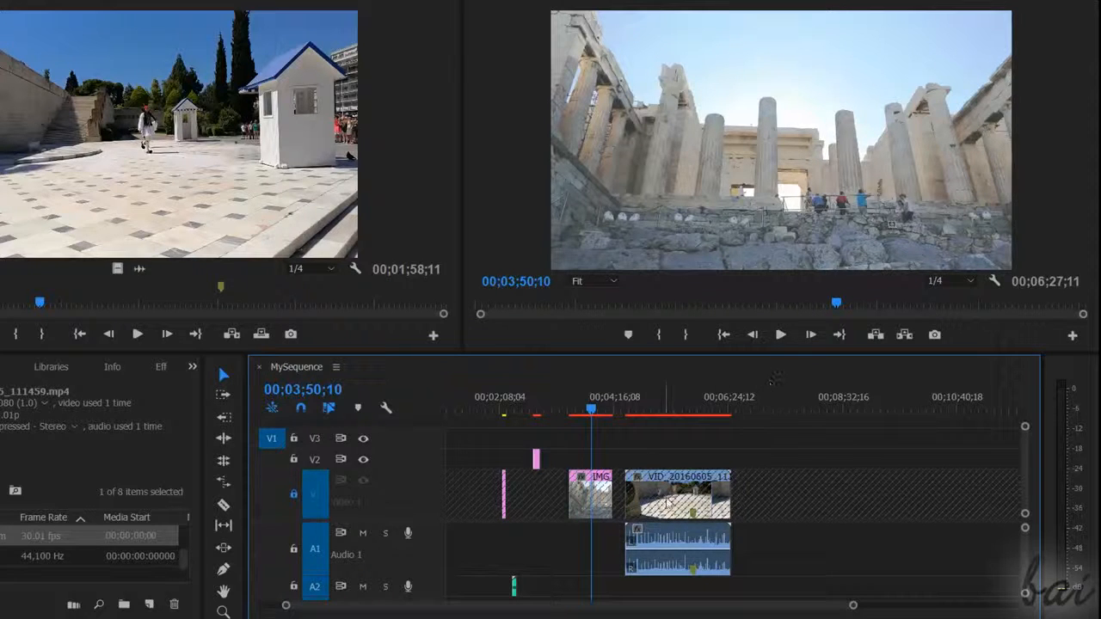
{"action": "mouse_move", "coordinate": [591, 397]}
{"action": "left_mouse_down"}
{"action": "mouse_move", "coordinate": [560, 397]}
{"action": "mouse_move", "coordinate": [582, 397]}
{"action": "left_mouse_up"}
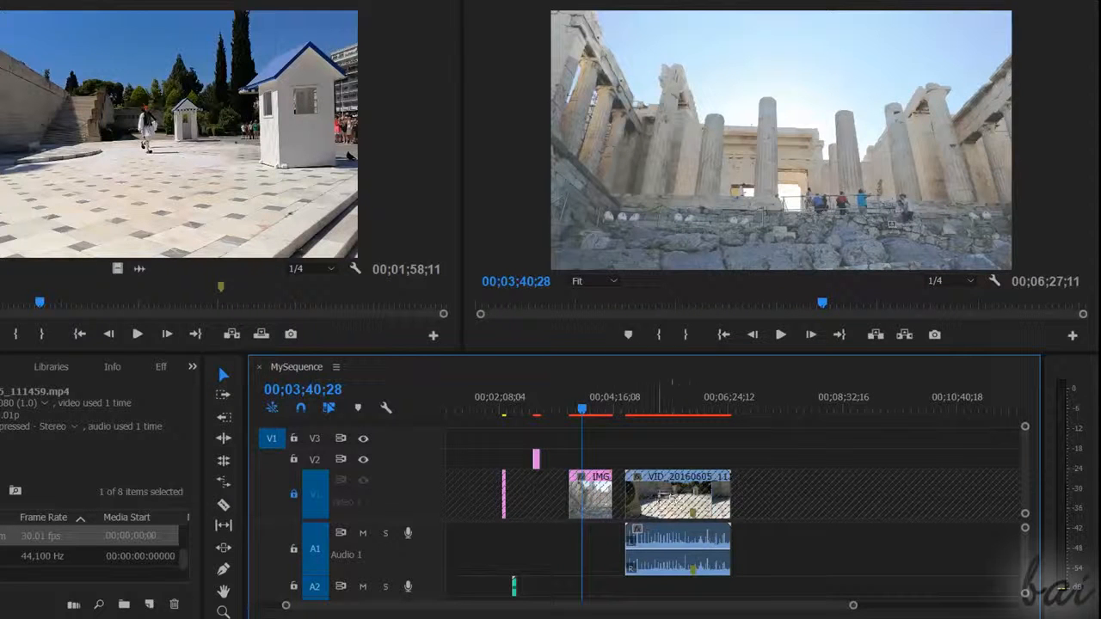
{"action": "left_click", "coordinate": [295, 496]}
{"action": "mouse_move", "coordinate": [585, 499]}
{"action": "left_mouse_down"}
{"action": "mouse_move", "coordinate": [559, 499]}
{"action": "mouse_move", "coordinate": [585, 499]}
{"action": "left_mouse_up"}
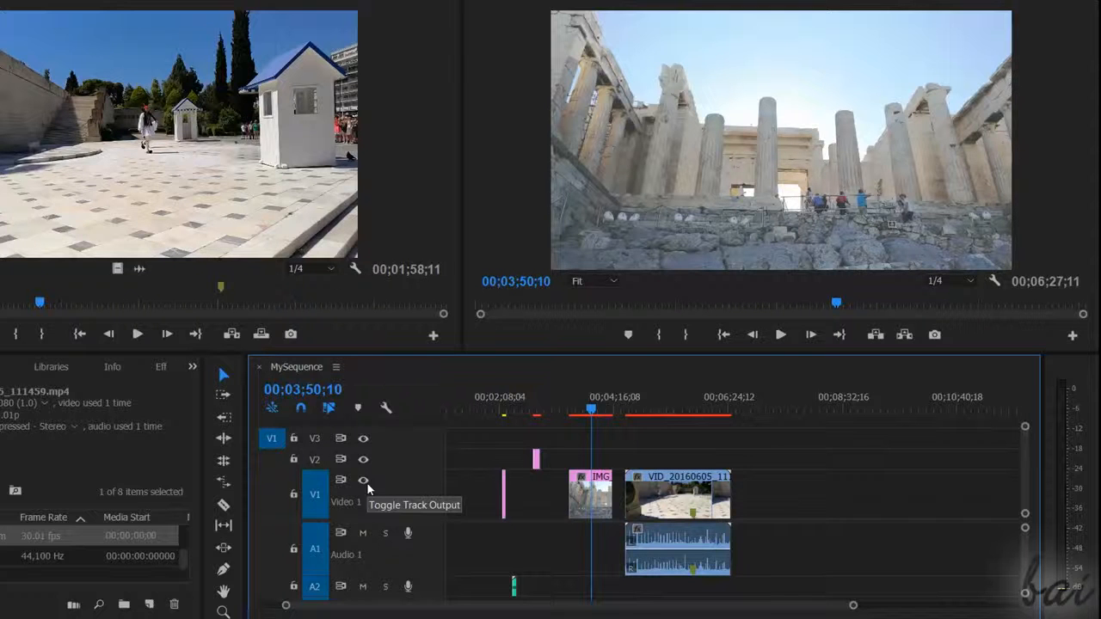
- Turn off the output of the Video 1 track
{"action": "left_click", "coordinate": [364, 482]}
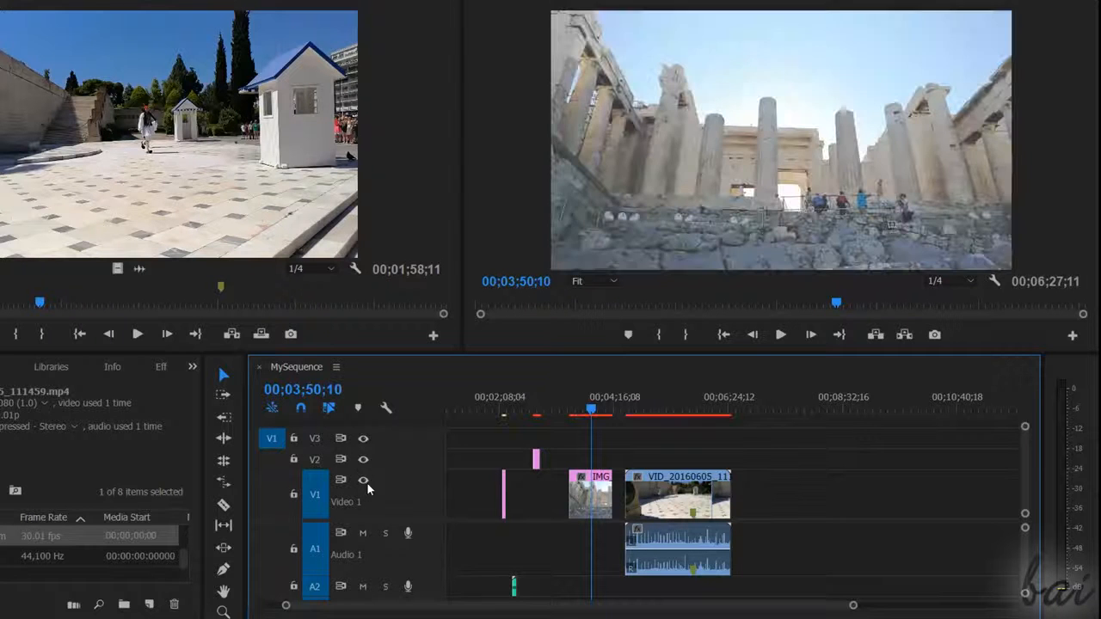
{"action": "left_click", "coordinate": [365, 480]}
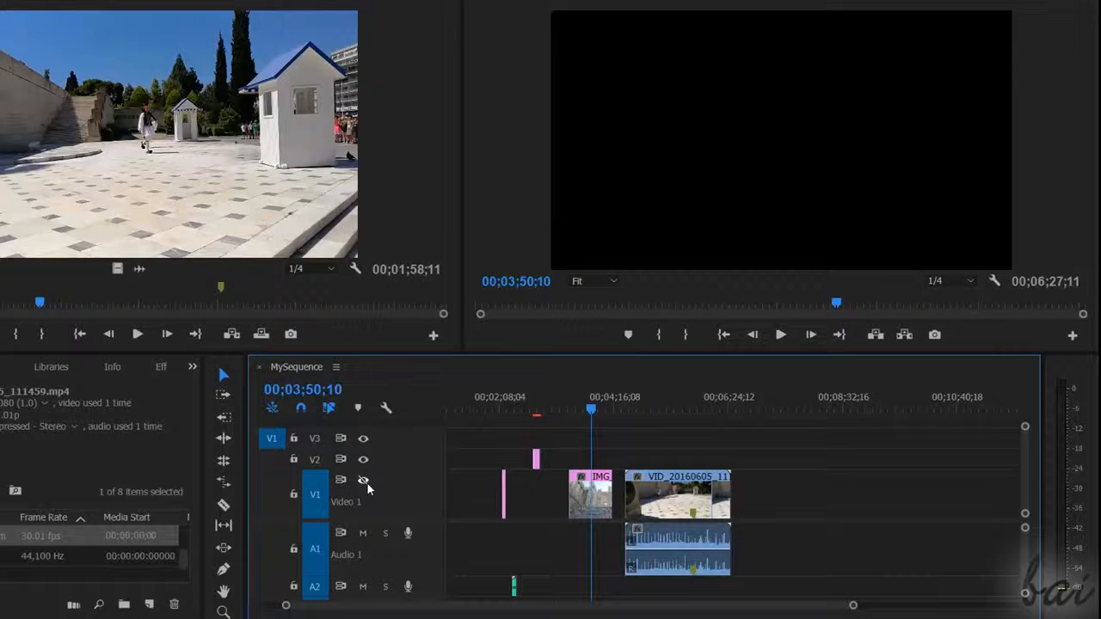
- Turn the output of the Video 1 track back on, and try the lock of the Audio 1 track
{"action": "left_click", "coordinate": [365, 481]}
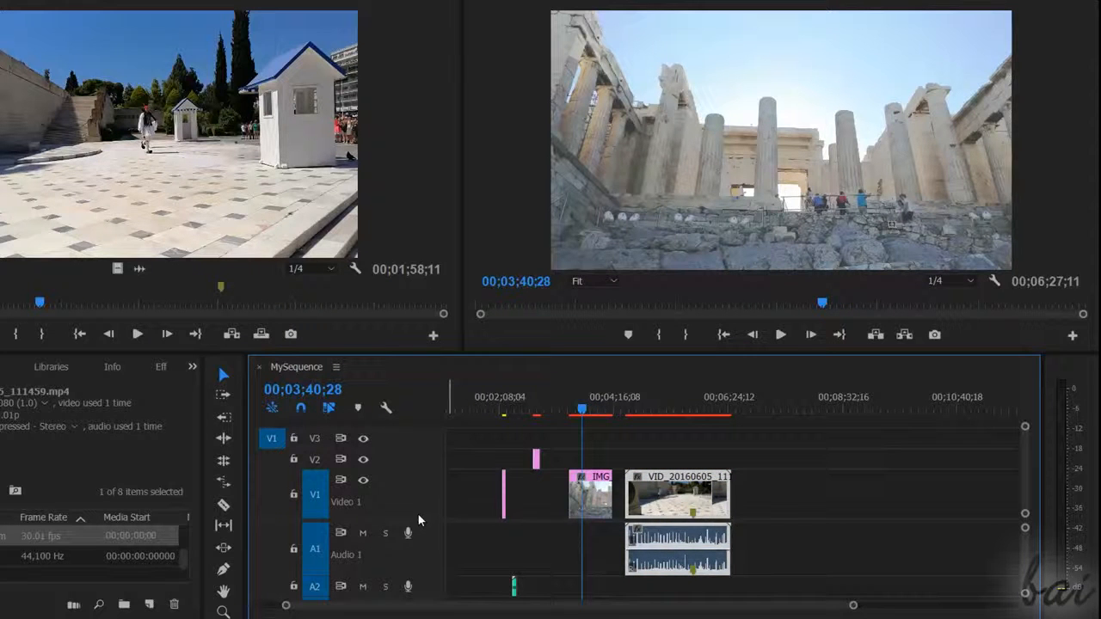
{"action": "left_click", "coordinate": [294, 549]}
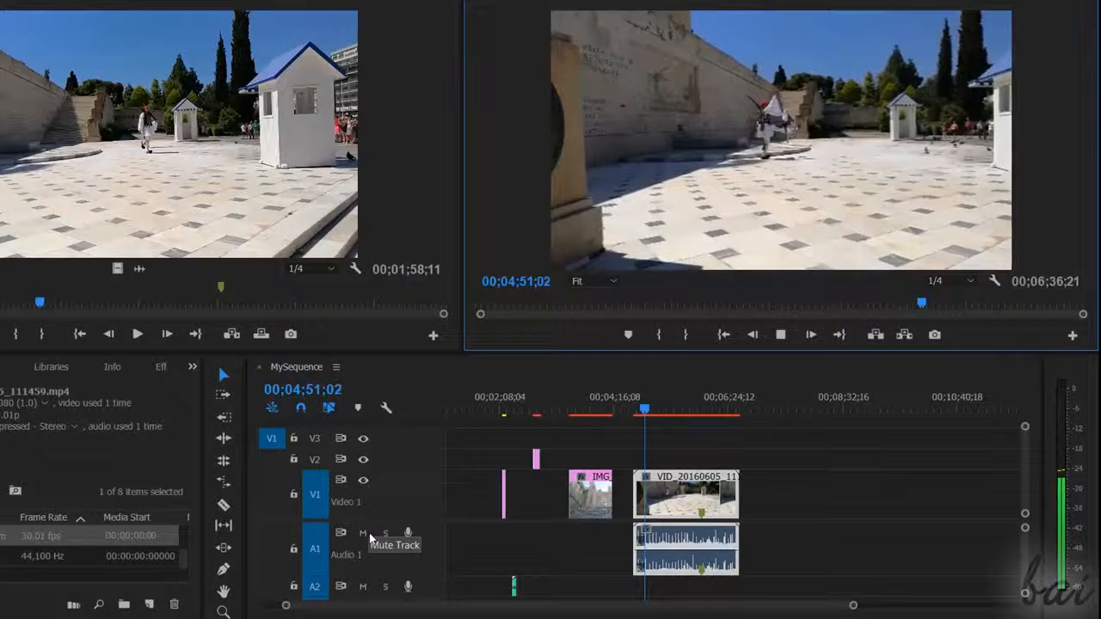
- Mute and unmute the Audio 1 track during playback, and try its solo option
{"action": "left_click", "coordinate": [365, 534]}
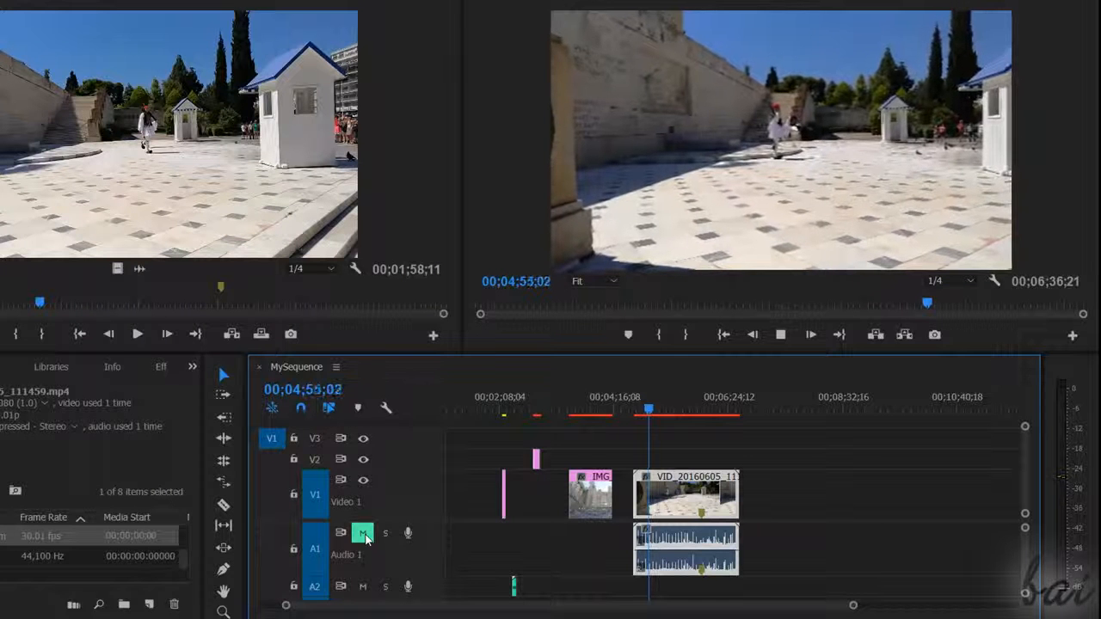
{"action": "left_click", "coordinate": [365, 534]}
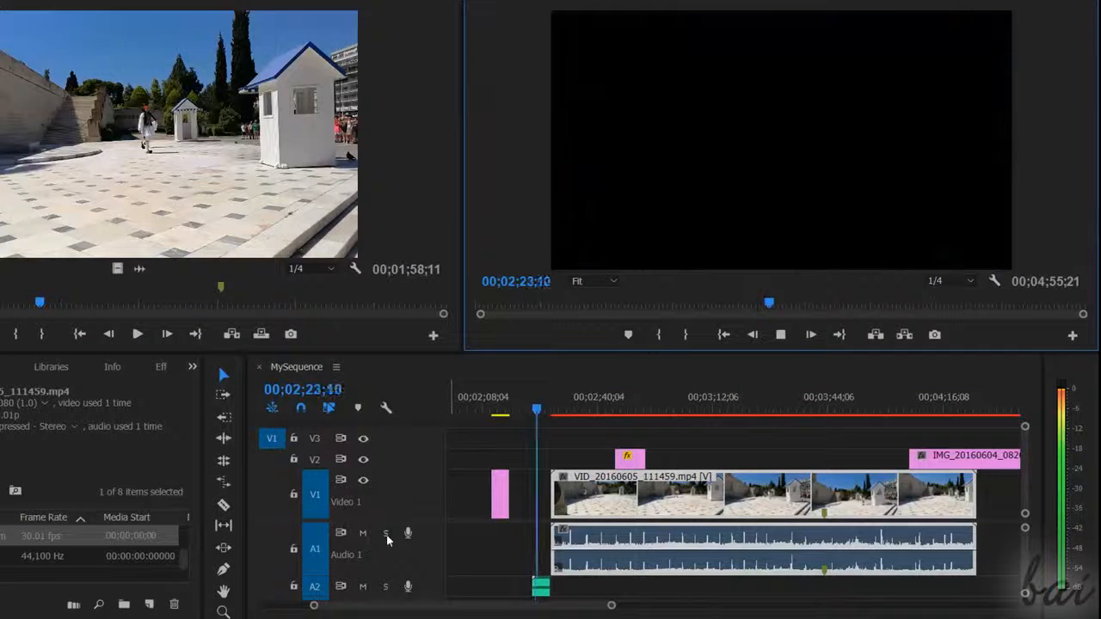
{"action": "left_click", "coordinate": [386, 534]}
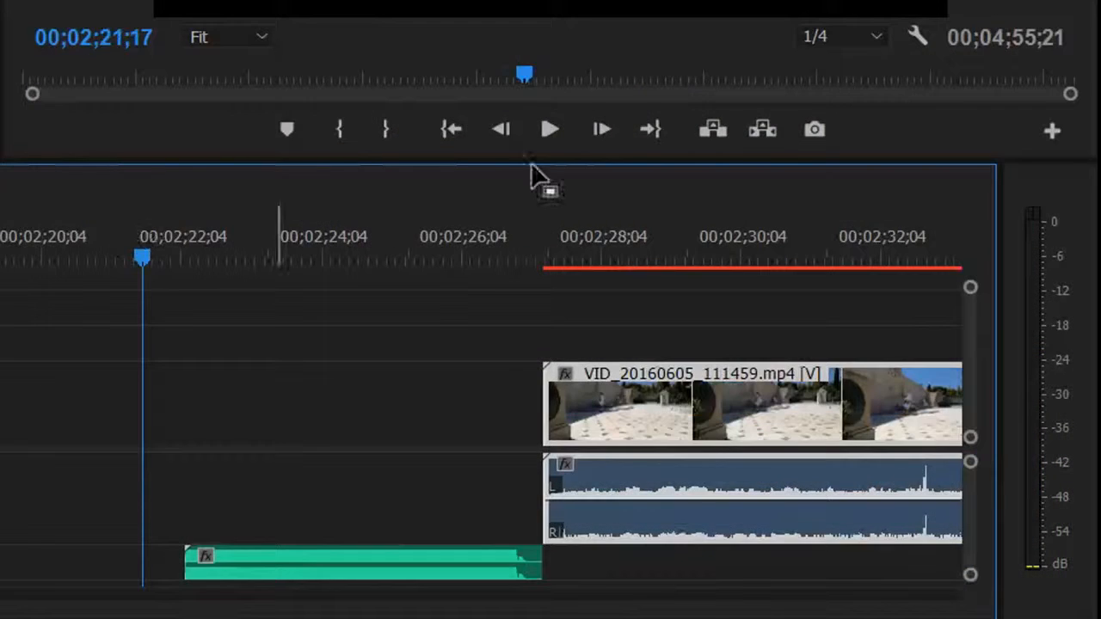
- Play the sequence over the A2 audio clip, stop playback, and return the playhead to 00;02;22;21
{"action": "left_click", "coordinate": [551, 133]}
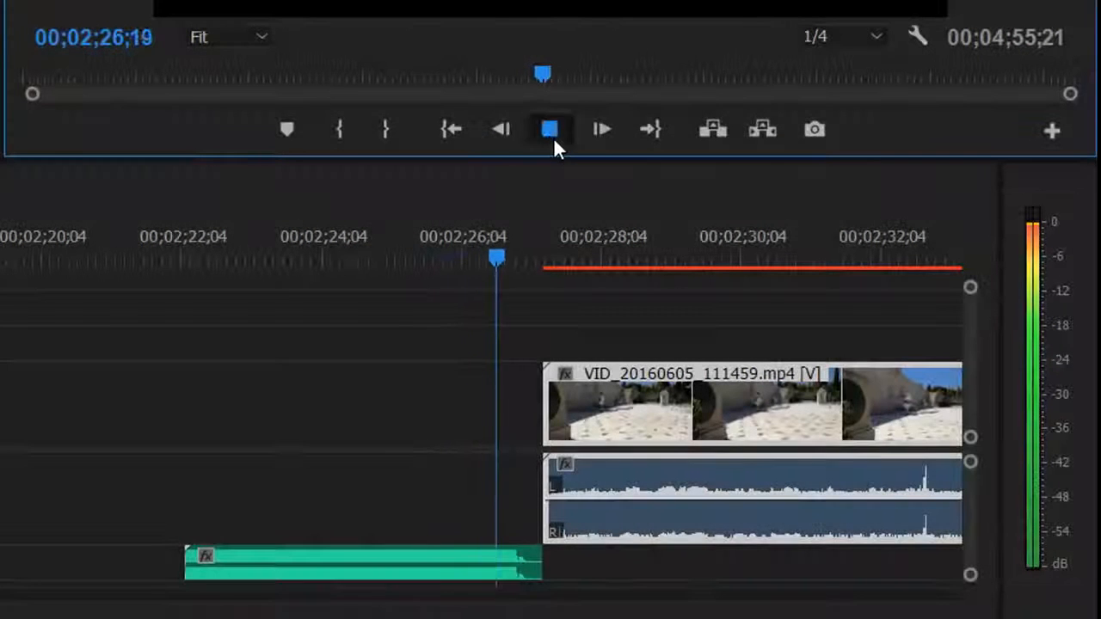
{"action": "left_click", "coordinate": [553, 137]}
{"action": "left_click", "coordinate": [224, 257]}
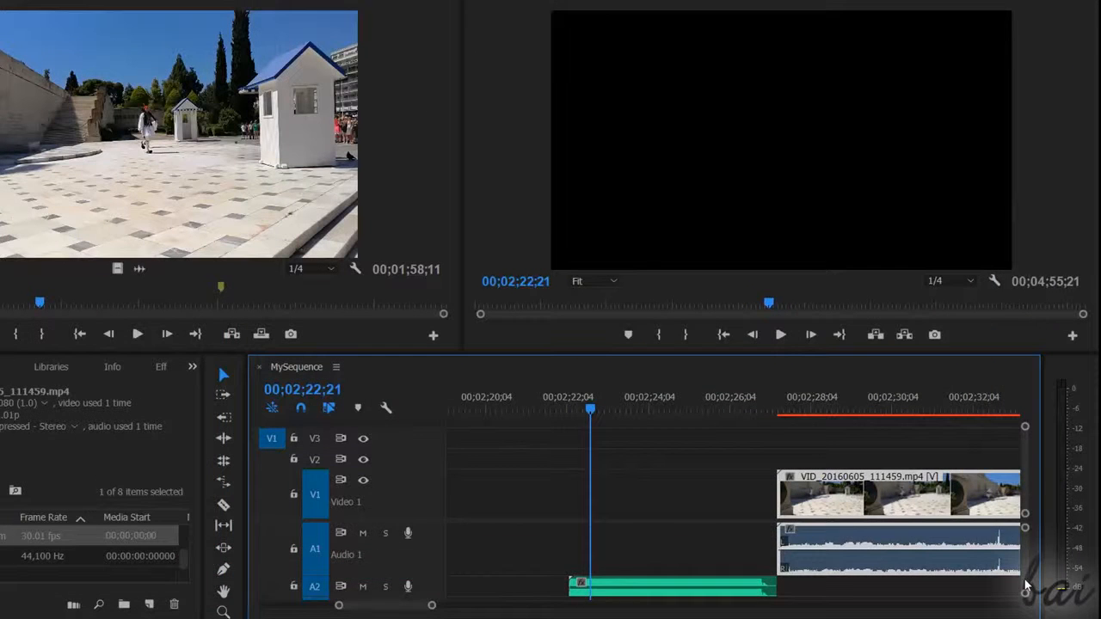
- Try adjusting the volume of the audio track below A3, and play the sequence from just before the A2 audio clip
{"action": "left_click_drag", "start_coordinate": [1023, 581], "coordinate": [1023, 591]}
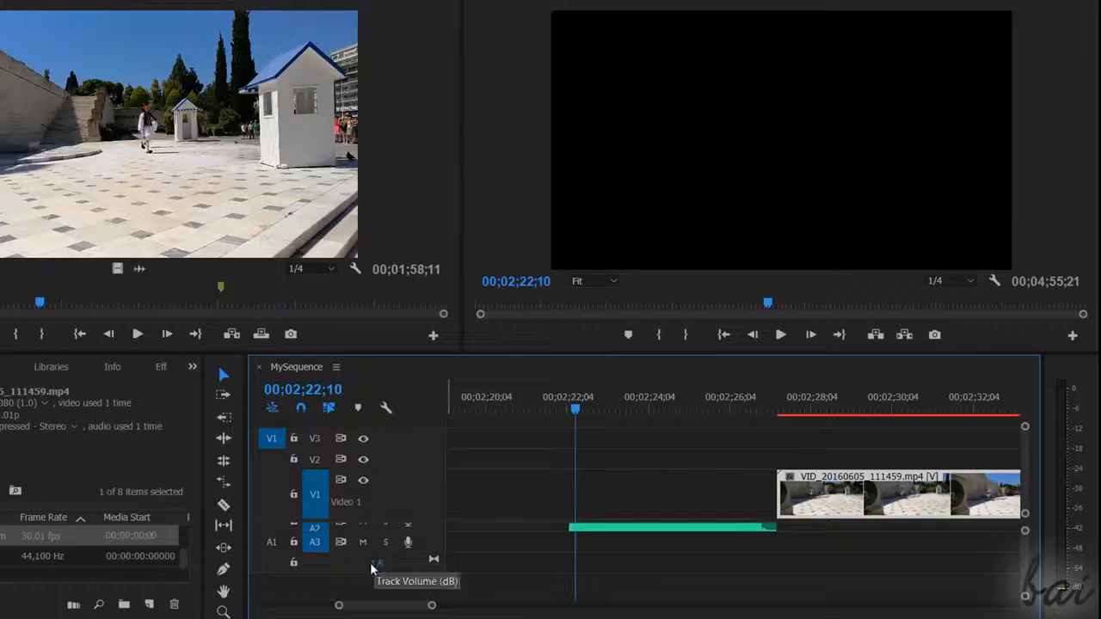
{"action": "left_click_drag", "start_coordinate": [350, 571], "coordinate": [349, 571]}
{"action": "left_click", "coordinate": [556, 408]}
{"action": "left_click", "coordinate": [781, 335]}
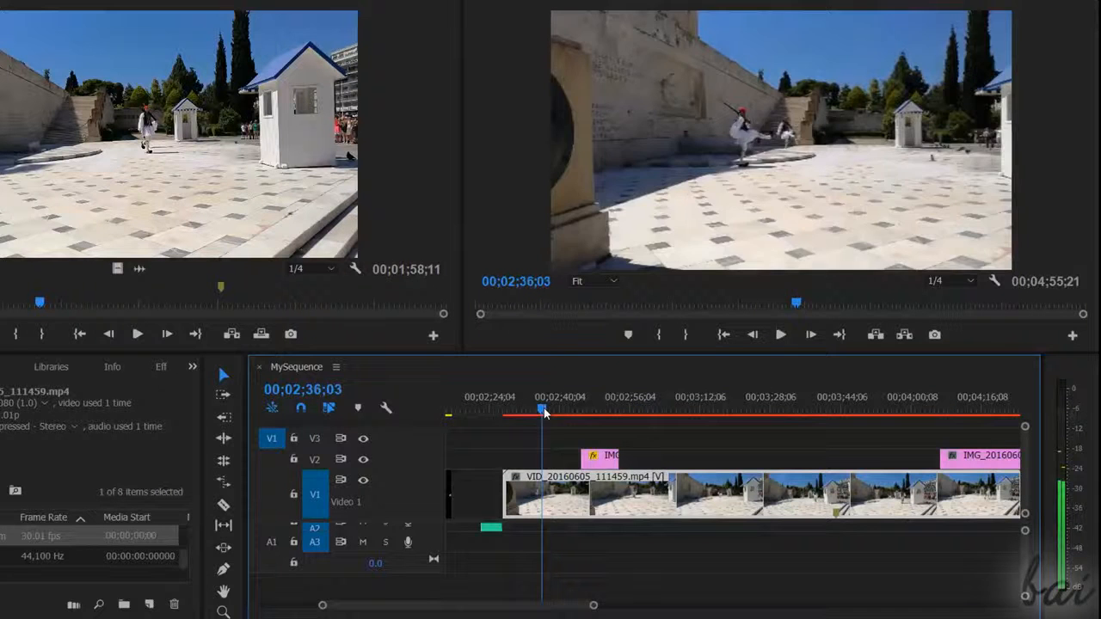
- Scrub through the overlapping video and image clips in MySequence, leaving the playhead at 00;02;48;13
{"action": "left_click_drag", "start_coordinate": [542, 409], "coordinate": [555, 413]}
{"action": "left_click_drag", "start_coordinate": [558, 411], "coordinate": [607, 458]}
{"action": "left_click", "coordinate": [575, 408]}
{"action": "left_click_drag", "start_coordinate": [576, 406], "coordinate": [607, 410]}
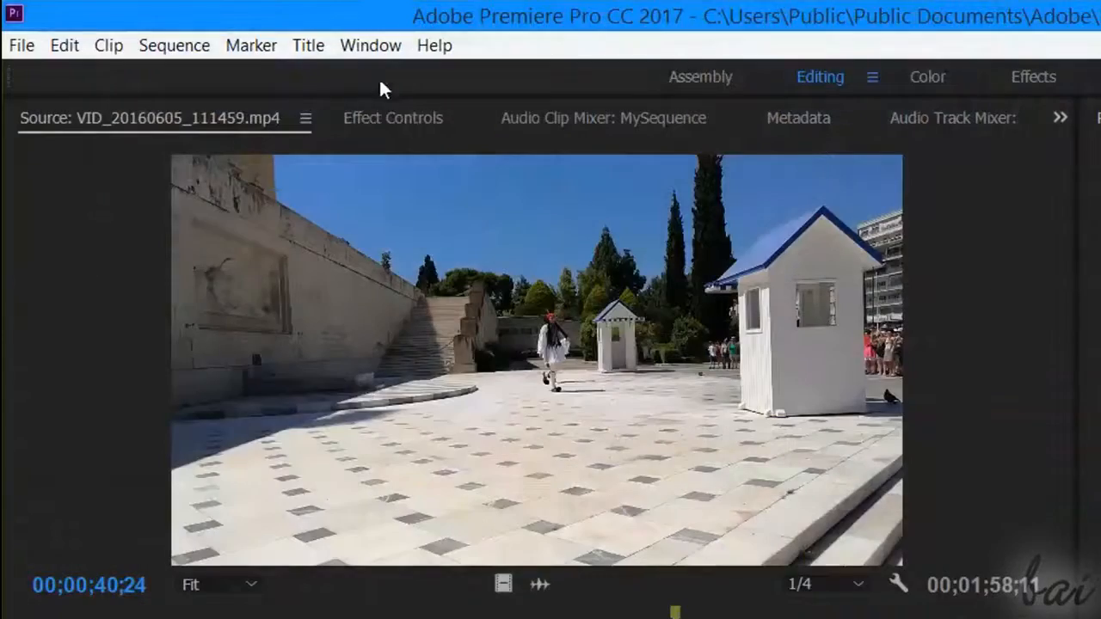
- Create a default still title named "My journey" with the preset video settings
{"action": "left_click", "coordinate": [310, 47]}
{"action": "mouse_move", "coordinate": [314, 123]}
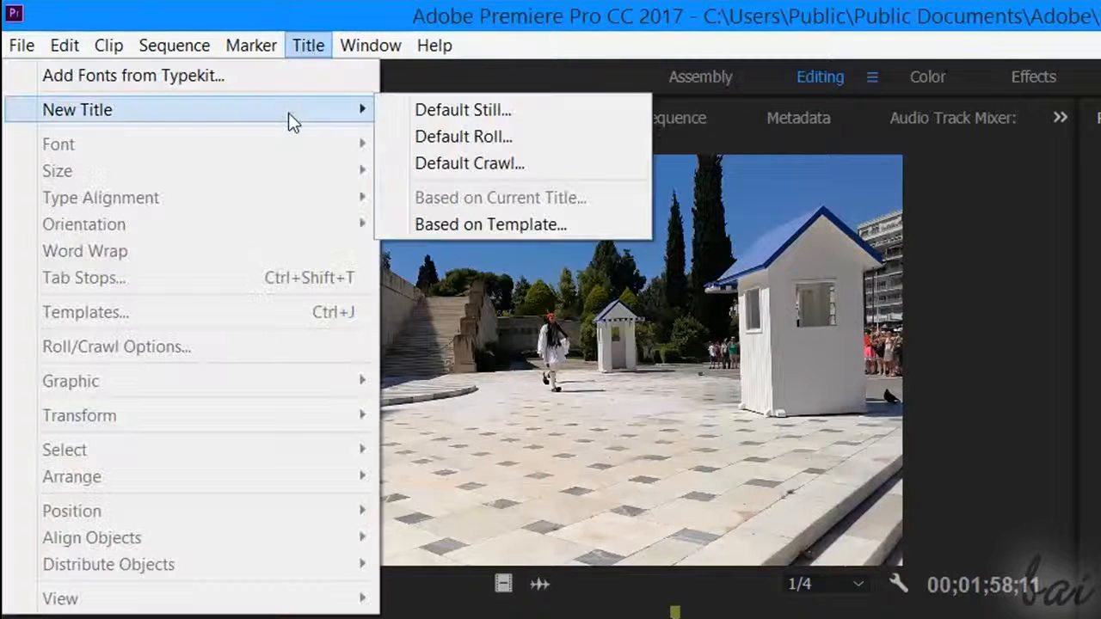
{"action": "left_click", "coordinate": [485, 111]}
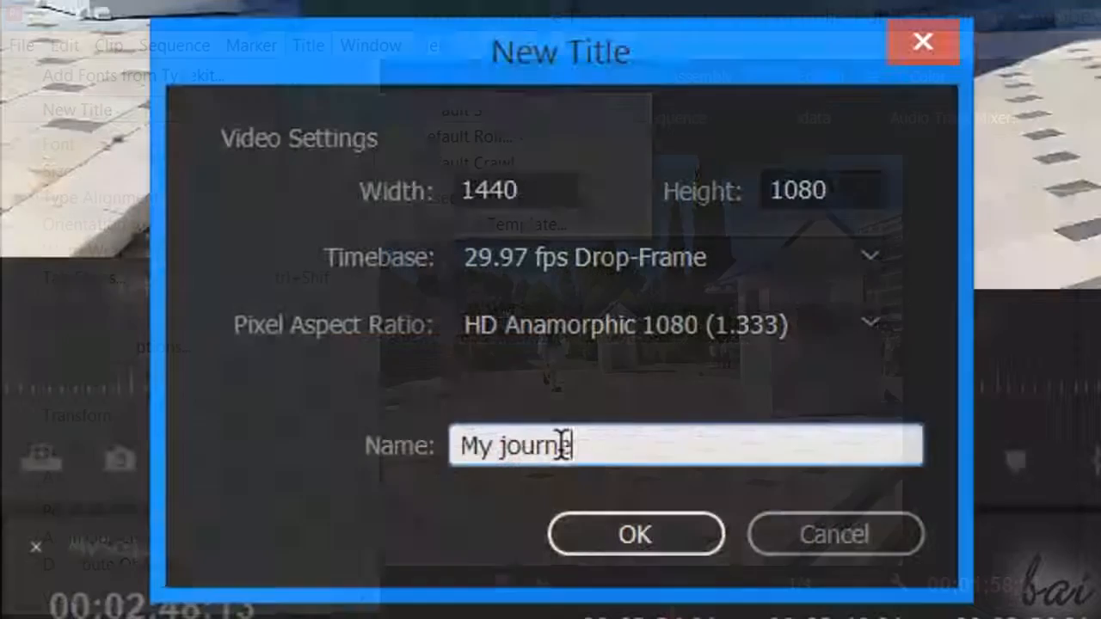
{"action": "type", "text": "ey"}
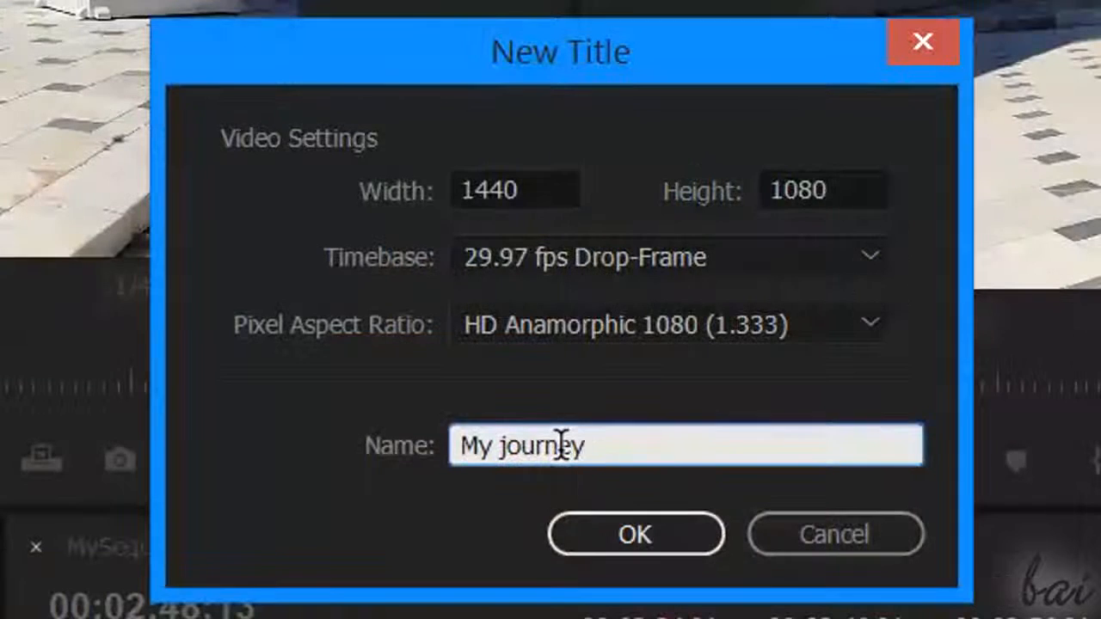
{"action": "triple_click", "coordinate": [536, 438]}
{"action": "left_click", "coordinate": [635, 534]}
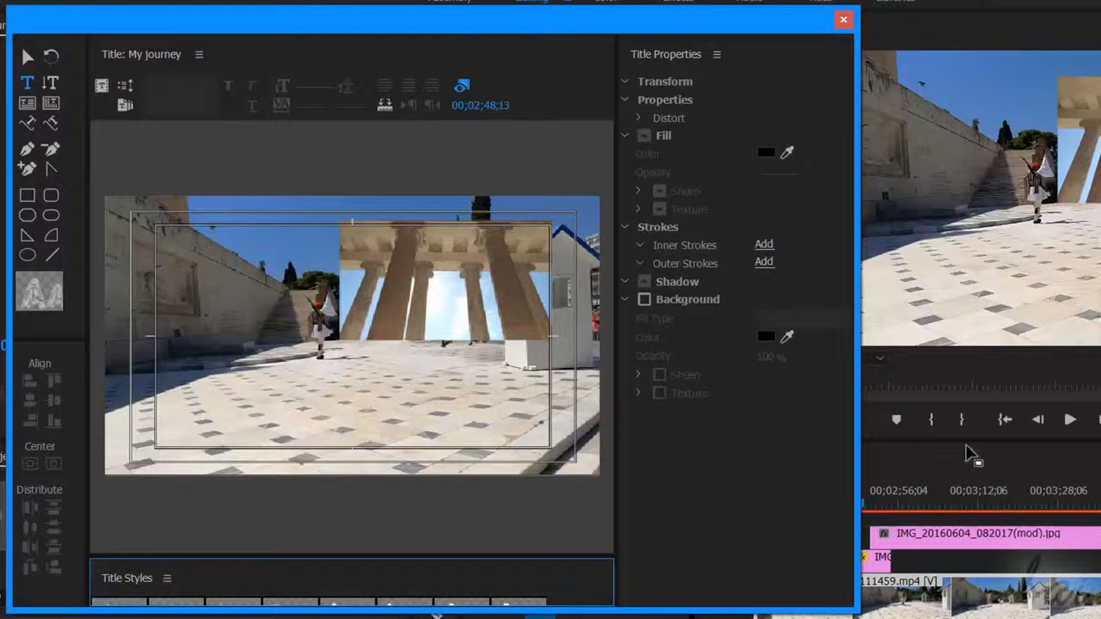
- Preview different sequence frames behind the title, leaving the playhead at 00;02;48;25
{"action": "left_click_drag", "start_coordinate": [954, 499], "coordinate": [1005, 499]}
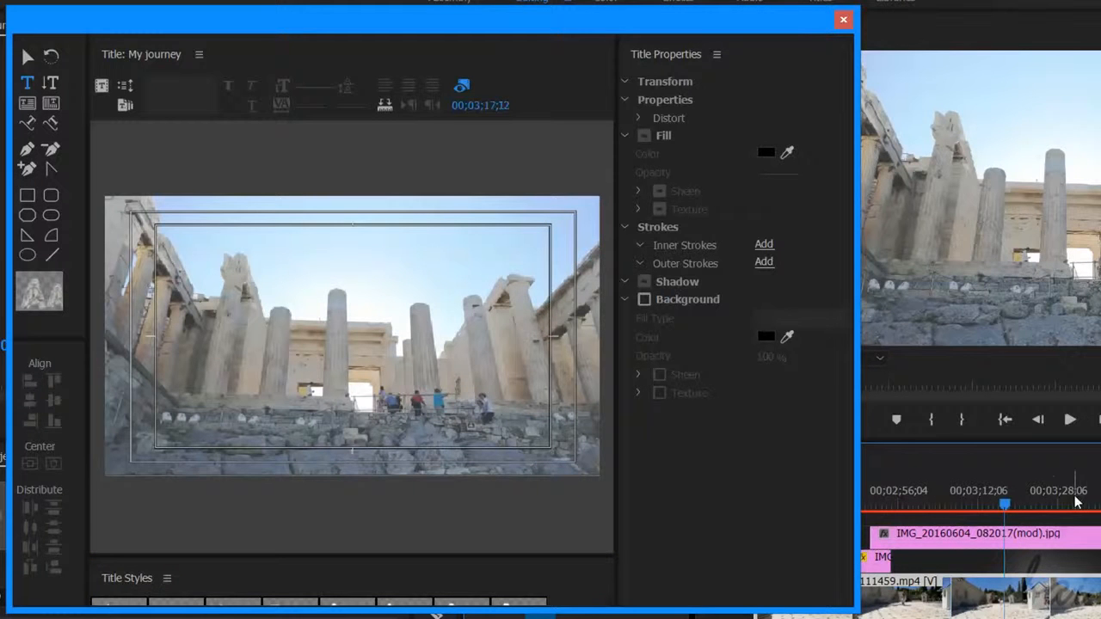
{"action": "left_click_drag", "start_coordinate": [898, 498], "coordinate": [881, 499]}
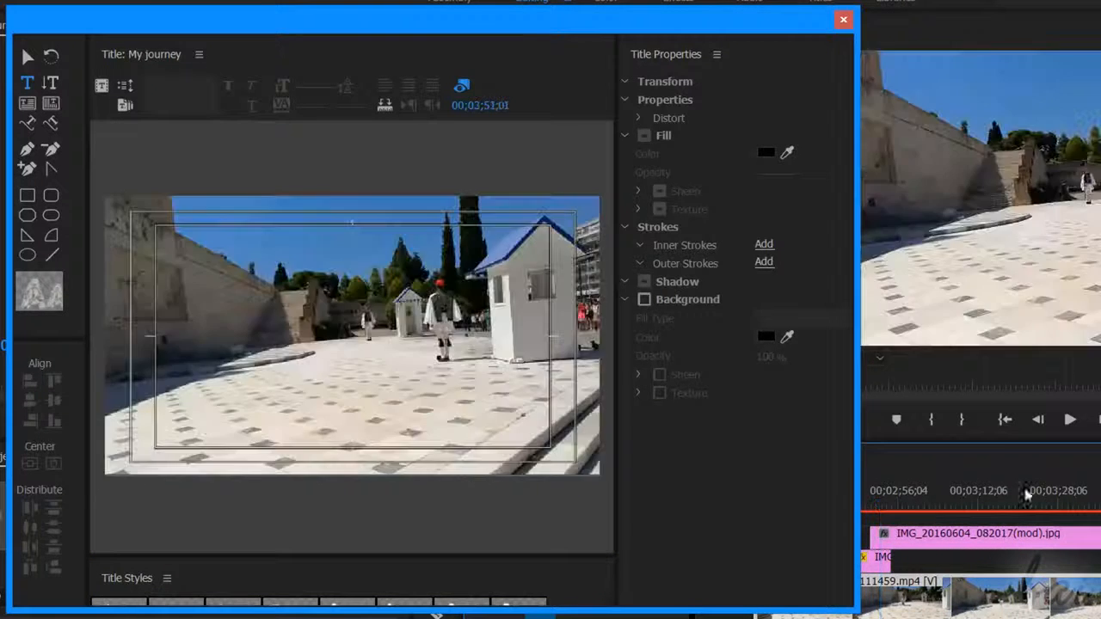
{"action": "left_click", "coordinate": [985, 490]}
{"action": "left_click", "coordinate": [865, 488]}
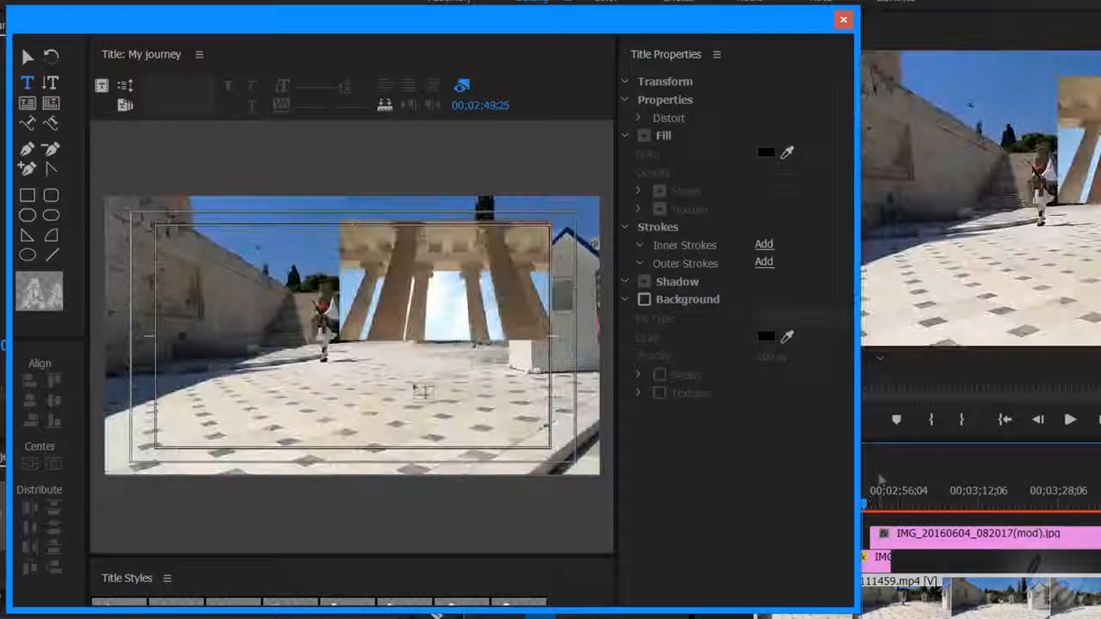
- Add the text "My journey" to the title, and set it in the Decade font at size 145
{"action": "left_click", "coordinate": [214, 302]}
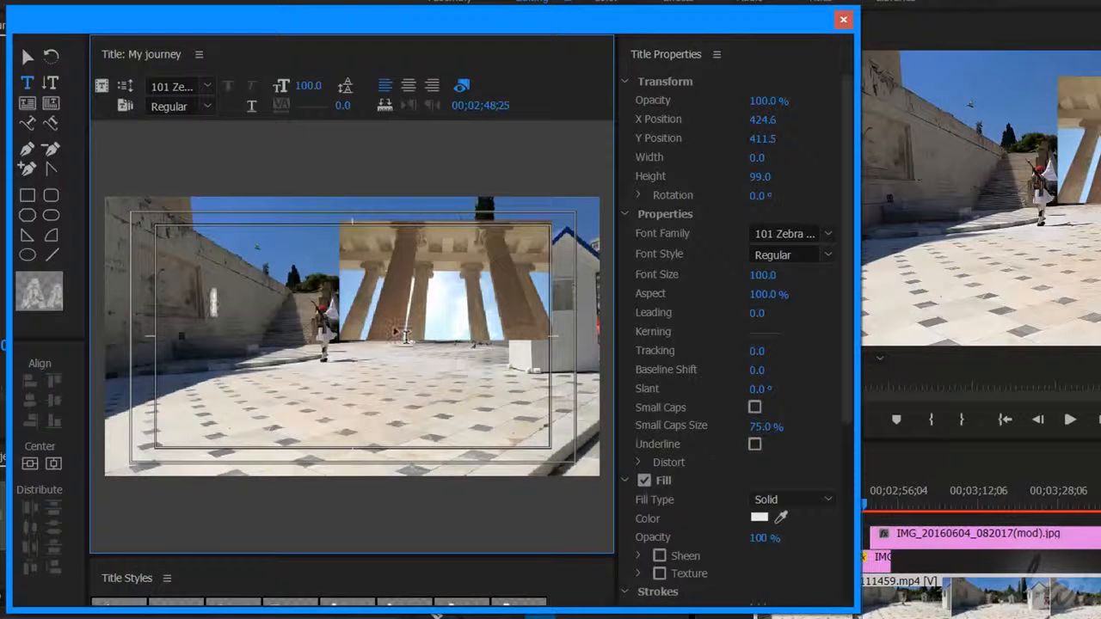
{"action": "type", "text": "MY JOURNEY"}
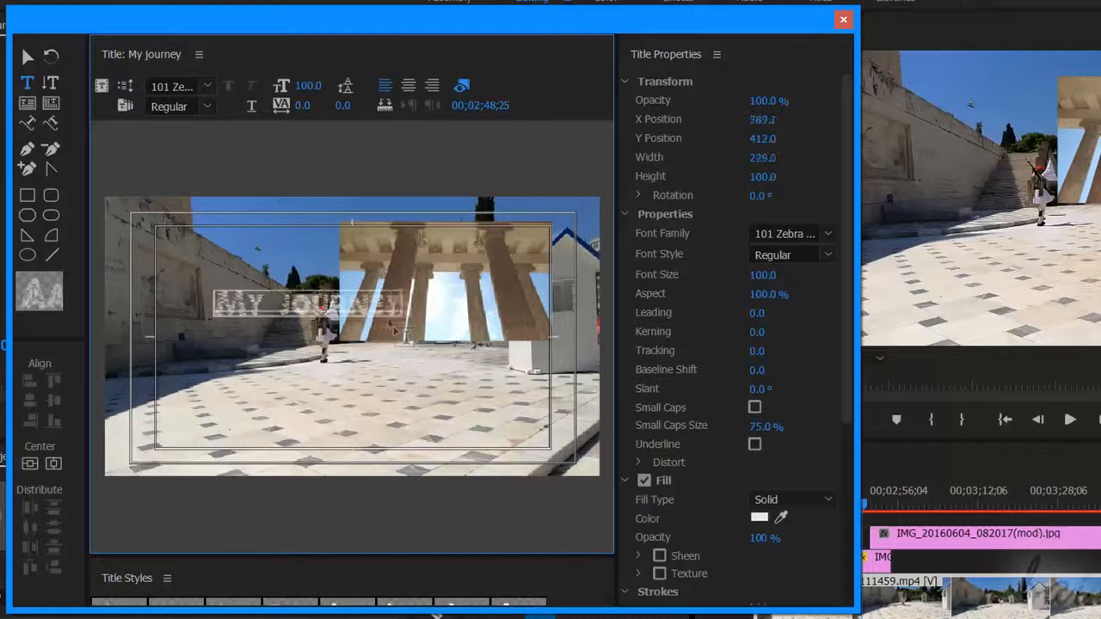
{"action": "left_click", "coordinate": [208, 86]}
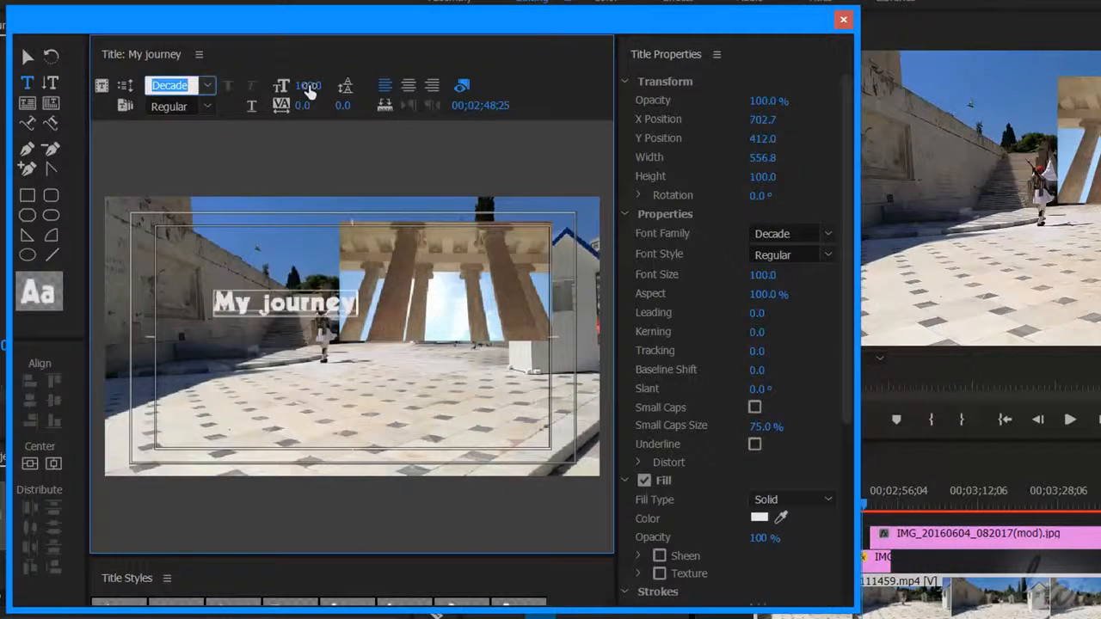
{"action": "mouse_move", "coordinate": [308, 88]}
{"action": "left_mouse_down"}
{"action": "mouse_move", "coordinate": [288, 88]}
{"action": "mouse_move", "coordinate": [339, 86]}
{"action": "mouse_move", "coordinate": [288, 86]}
{"action": "mouse_move", "coordinate": [323, 86]}
{"action": "left_mouse_up"}
- Set the fill color of the "My journey" text to red
{"action": "left_click", "coordinate": [758, 517]}
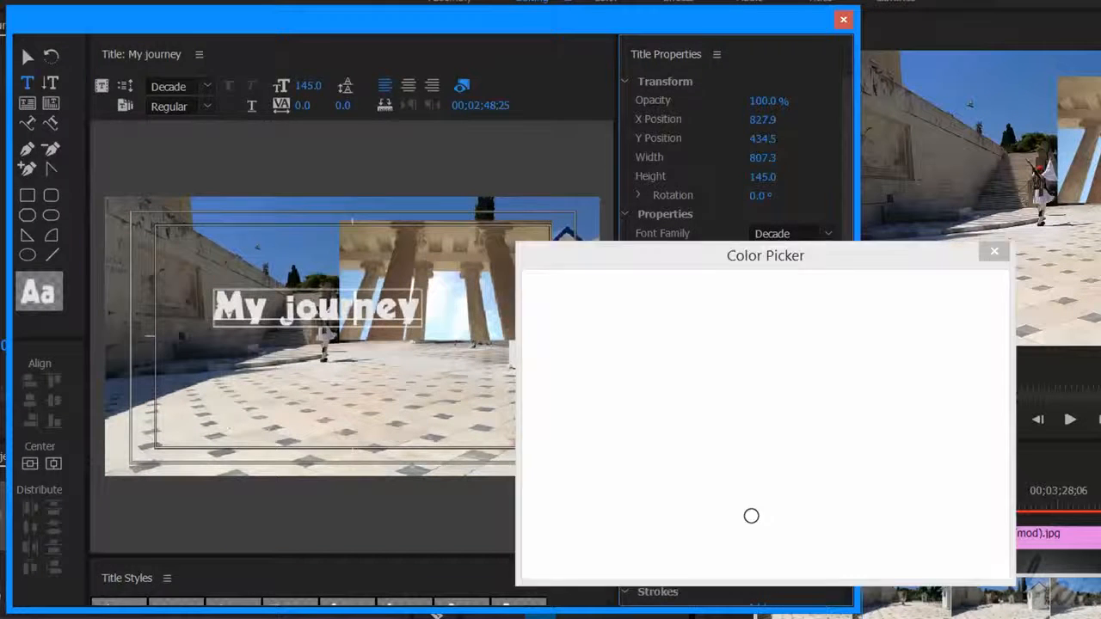
{"action": "left_click_drag", "start_coordinate": [750, 509], "coordinate": [728, 525]}
{"action": "left_click", "coordinate": [958, 290]}
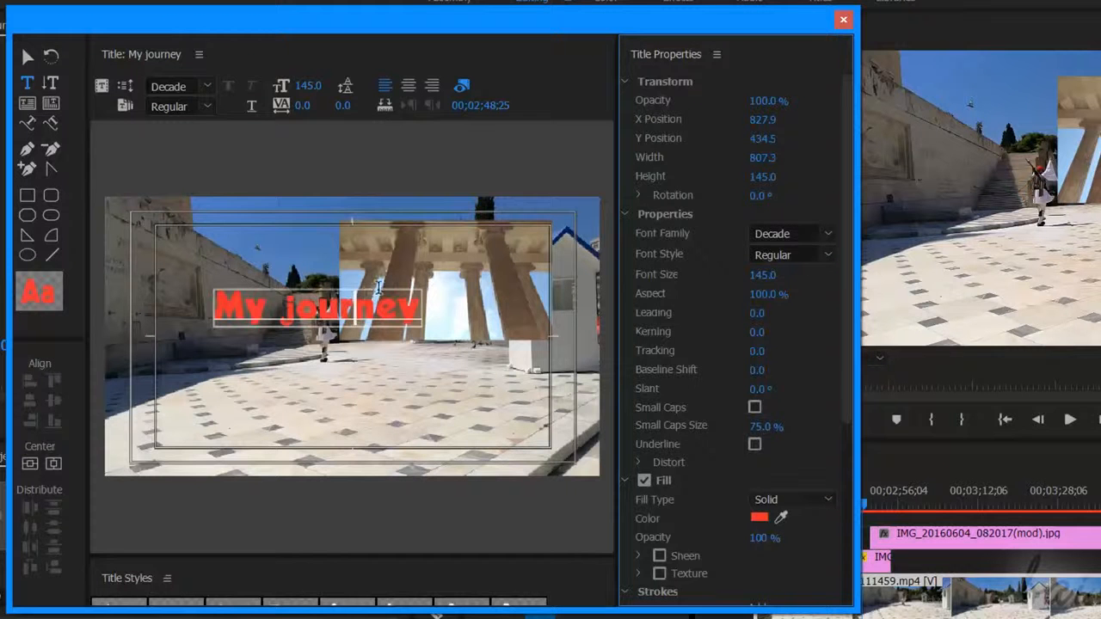
- Move the title text to the lower part of the frame, enlarge it to a font size of about 285, and close the title editor
{"action": "mouse_move", "coordinate": [384, 309]}
{"action": "left_mouse_down"}
{"action": "mouse_move", "coordinate": [399, 284]}
{"action": "mouse_move", "coordinate": [486, 262]}
{"action": "mouse_move", "coordinate": [387, 266]}
{"action": "mouse_move", "coordinate": [379, 392]}
{"action": "mouse_move", "coordinate": [383, 313]}
{"action": "left_mouse_up"}
{"action": "left_click_drag", "start_coordinate": [216, 325], "coordinate": [297, 351]}
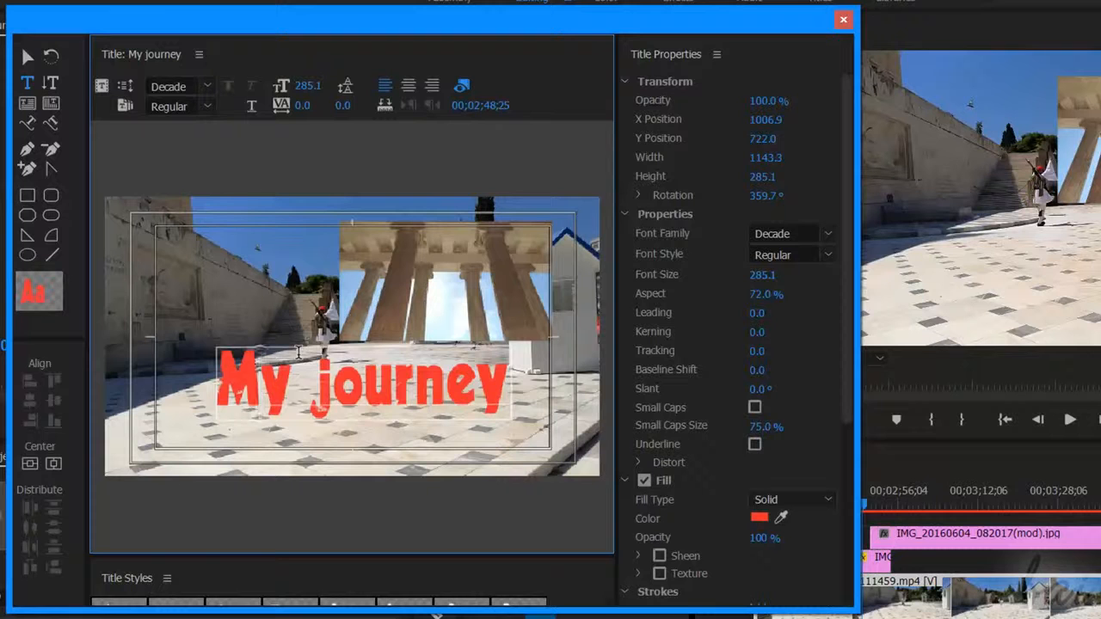
{"action": "left_click", "coordinate": [843, 20]}
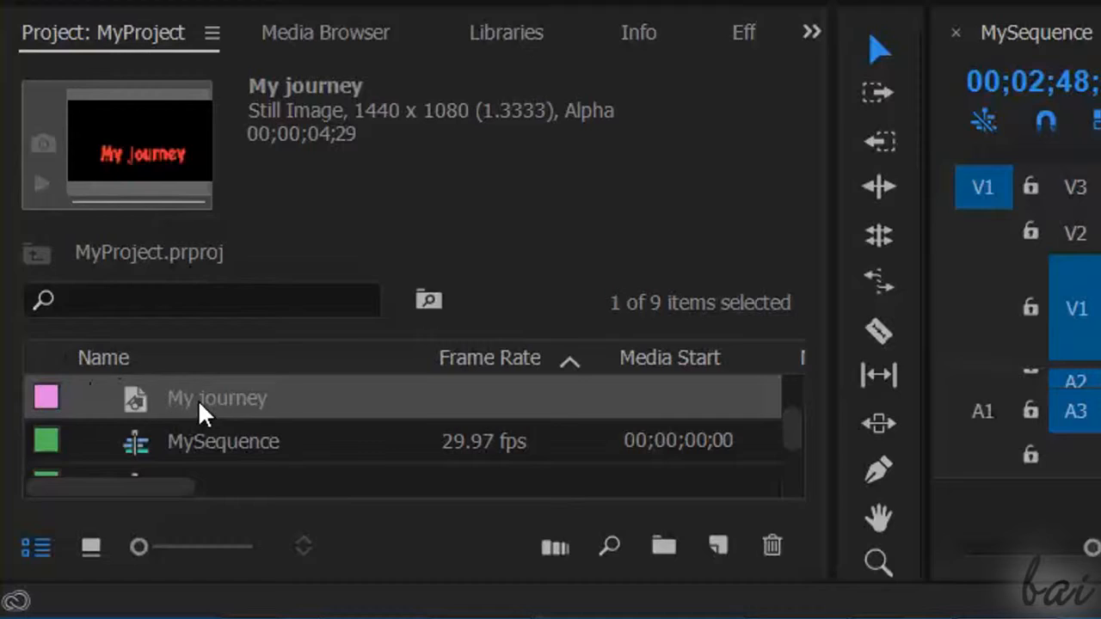
- Place the My journey title on the V2 track shortly after 00;03;51;24, and scrub the playhead over it
{"action": "left_click", "coordinate": [197, 399]}
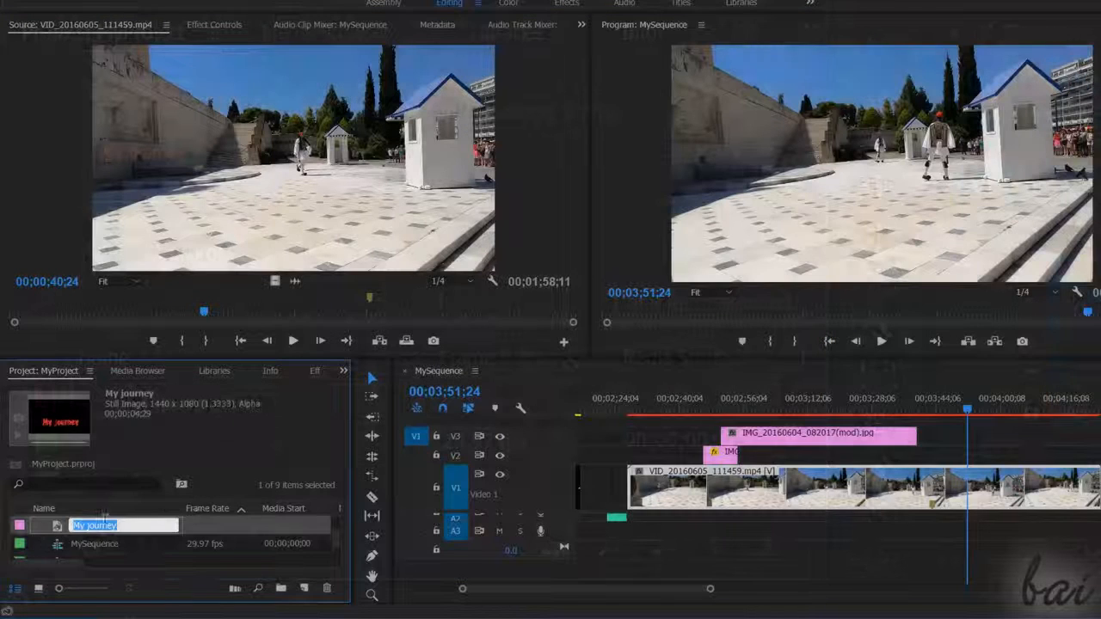
{"action": "left_click", "coordinate": [127, 408]}
{"action": "left_click_drag", "start_coordinate": [53, 531], "coordinate": [993, 455]}
{"action": "left_click_drag", "start_coordinate": [969, 411], "coordinate": [984, 416]}
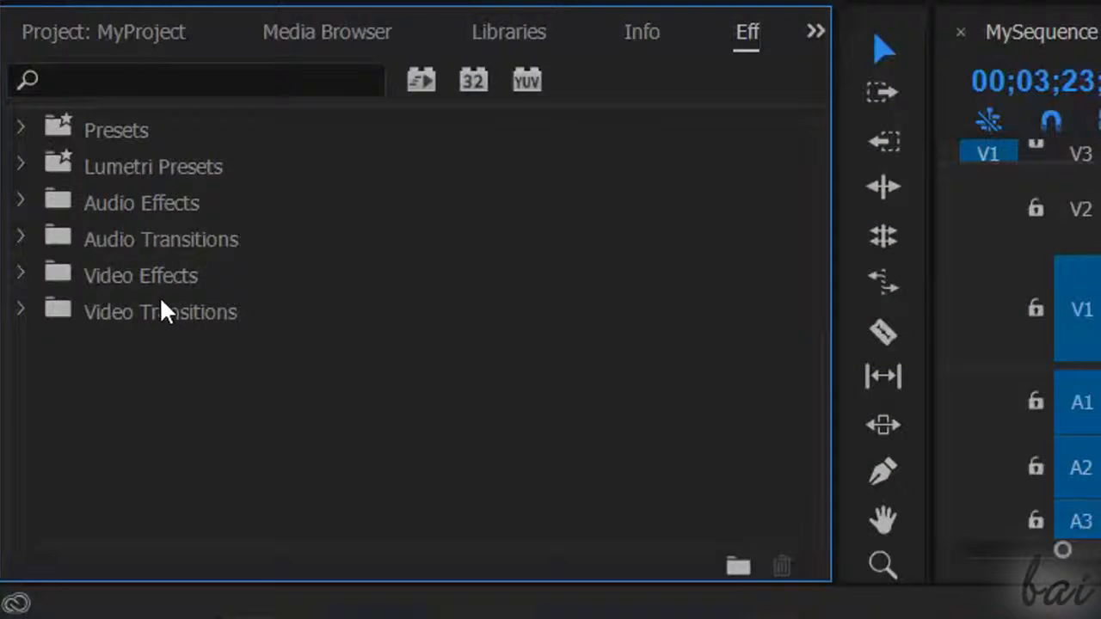
- Look over the effect categories and expand the Video Effects folder
{"action": "left_click", "coordinate": [159, 269]}
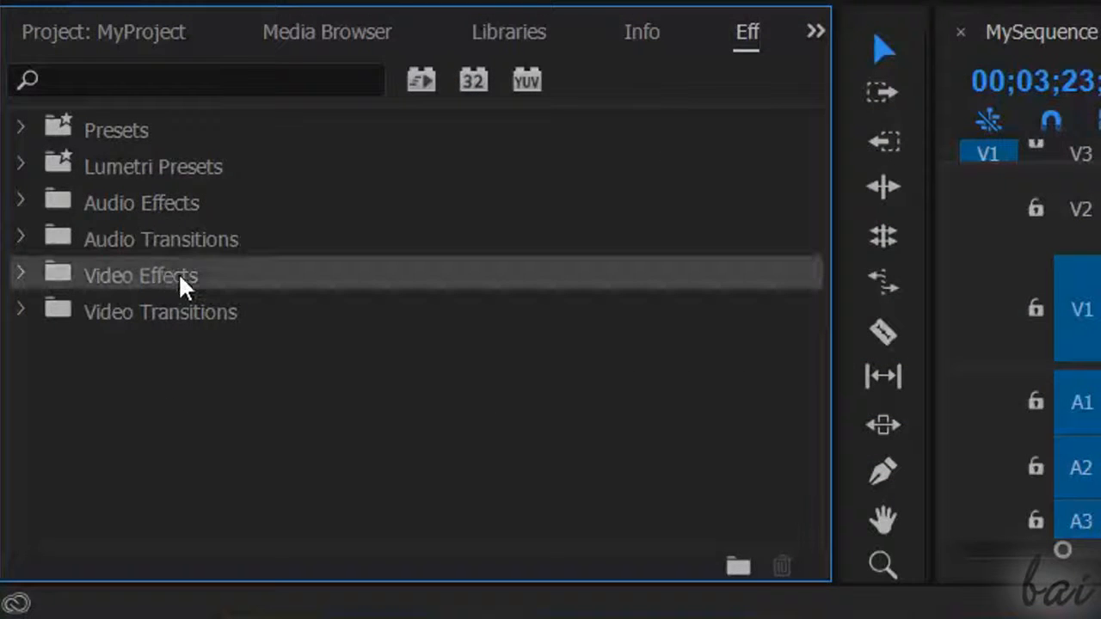
{"action": "left_click", "coordinate": [193, 194]}
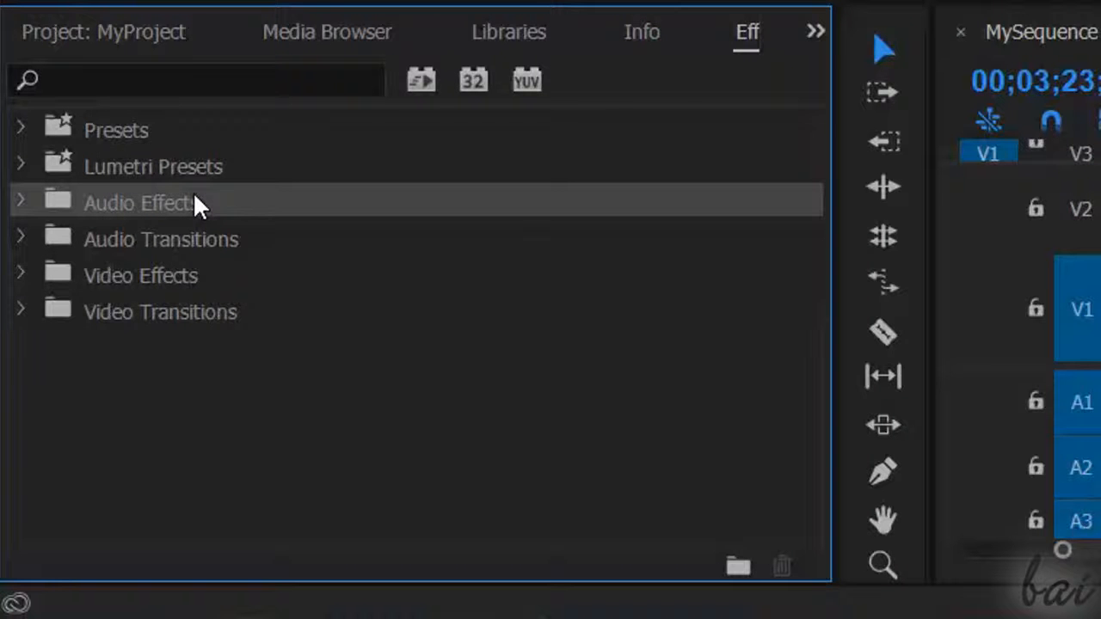
{"action": "left_click", "coordinate": [32, 284]}
{"action": "left_click", "coordinate": [20, 275]}
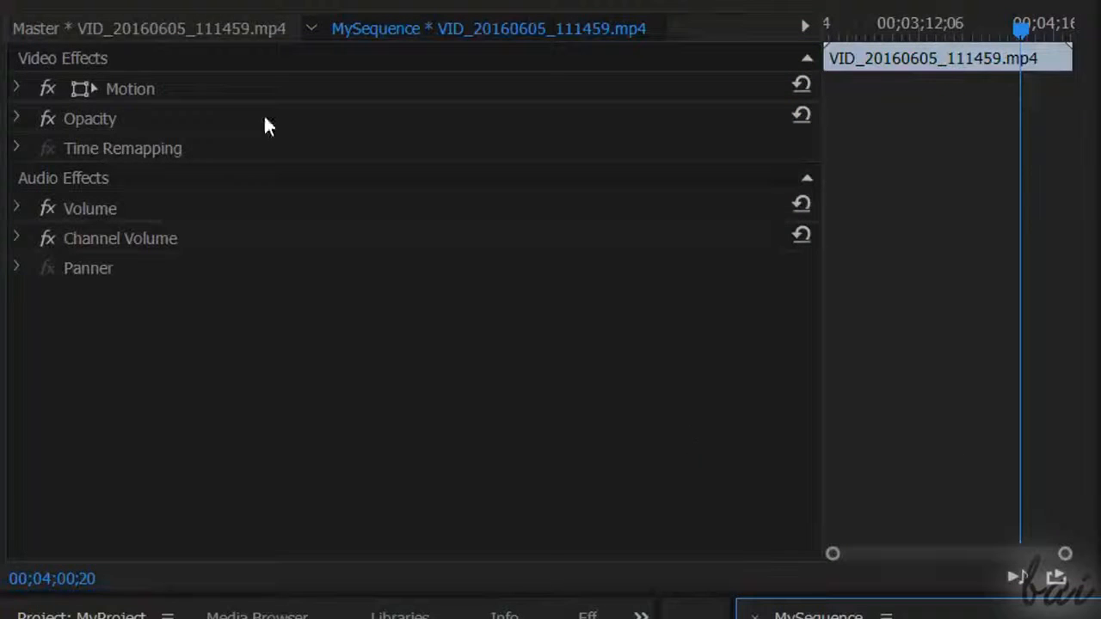
- Examine the Motion, Opacity, Volume, Channel Volume and Panner settings of VID_20160605_111459.mp4, collapsing each group again
{"action": "left_click", "coordinate": [12, 96]}
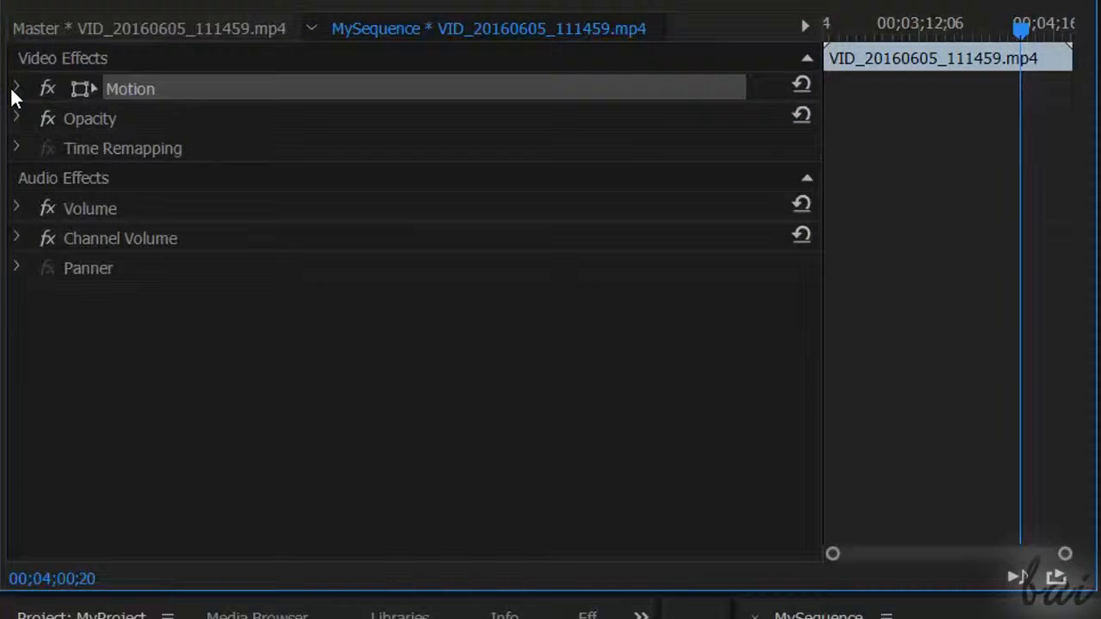
{"action": "left_click", "coordinate": [15, 91]}
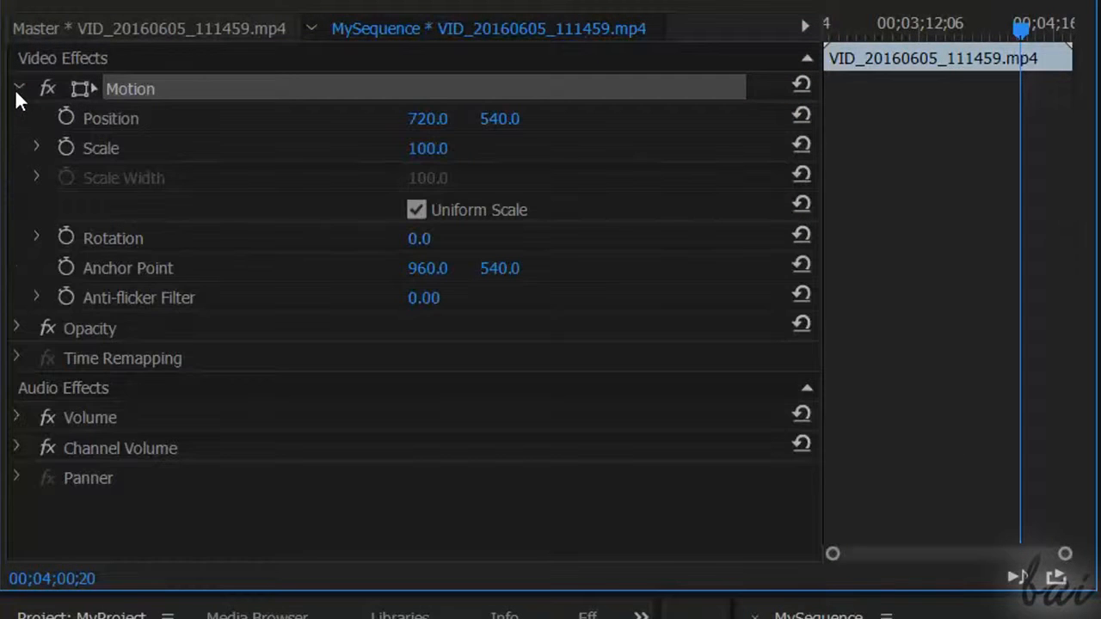
{"action": "left_click", "coordinate": [15, 91]}
{"action": "left_click", "coordinate": [16, 119]}
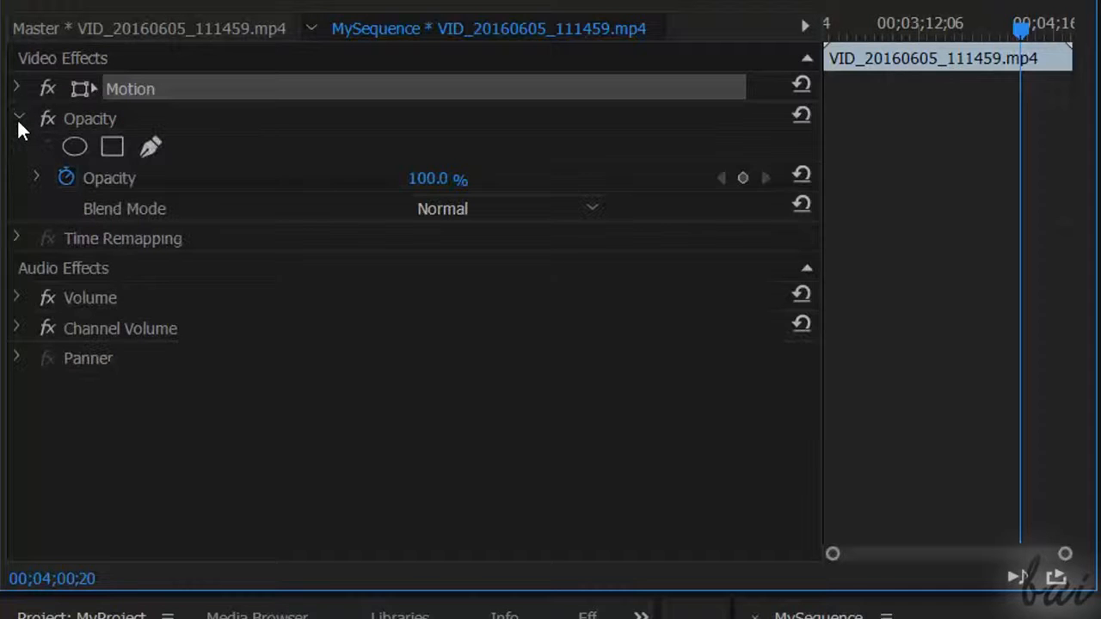
{"action": "left_click", "coordinate": [16, 118]}
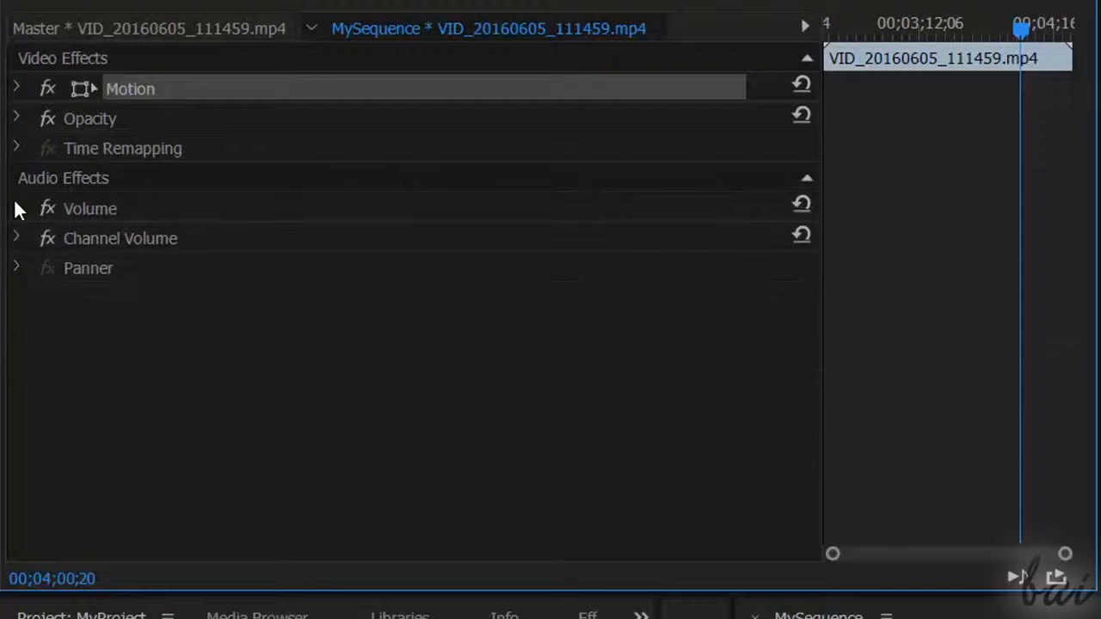
{"action": "left_click", "coordinate": [14, 207]}
{"action": "left_click", "coordinate": [15, 207]}
{"action": "left_click", "coordinate": [19, 241]}
{"action": "left_click", "coordinate": [18, 239]}
{"action": "left_click", "coordinate": [16, 268]}
{"action": "left_click", "coordinate": [16, 268]}
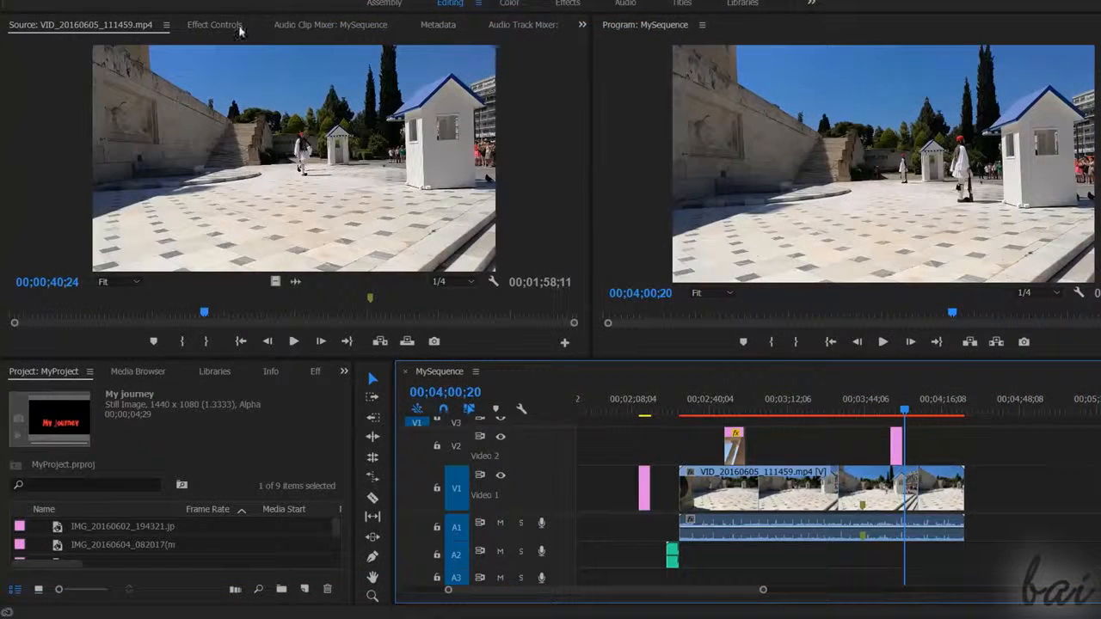
- Show the effect settings of the My journey title on V1 and of the VID_20160605_111459.mp4 clip
{"action": "left_click", "coordinate": [227, 29]}
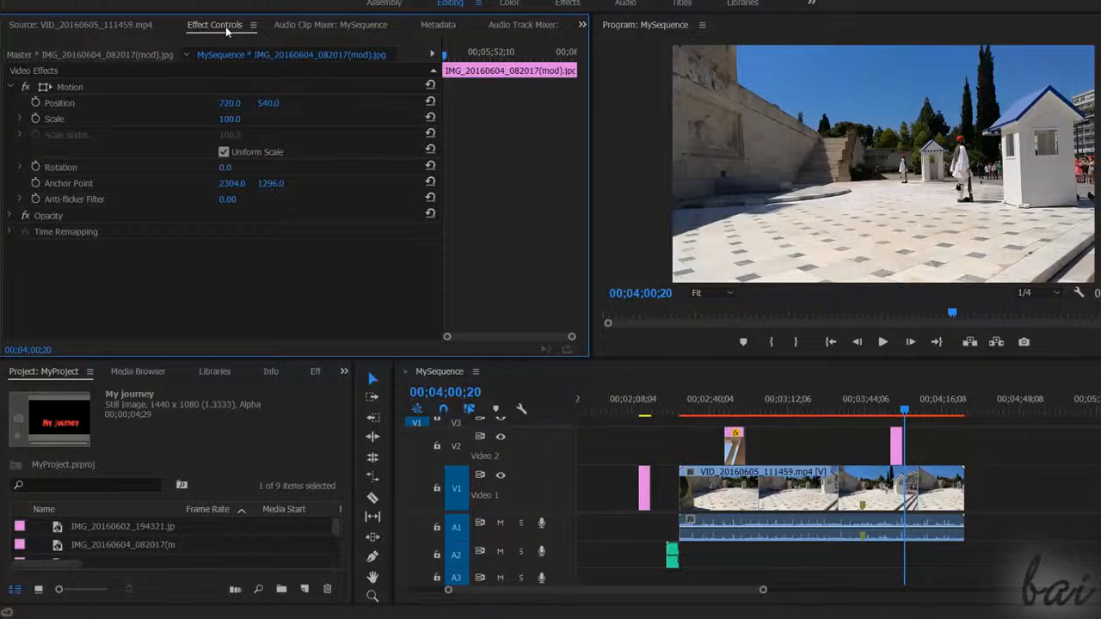
{"action": "left_click", "coordinate": [644, 488]}
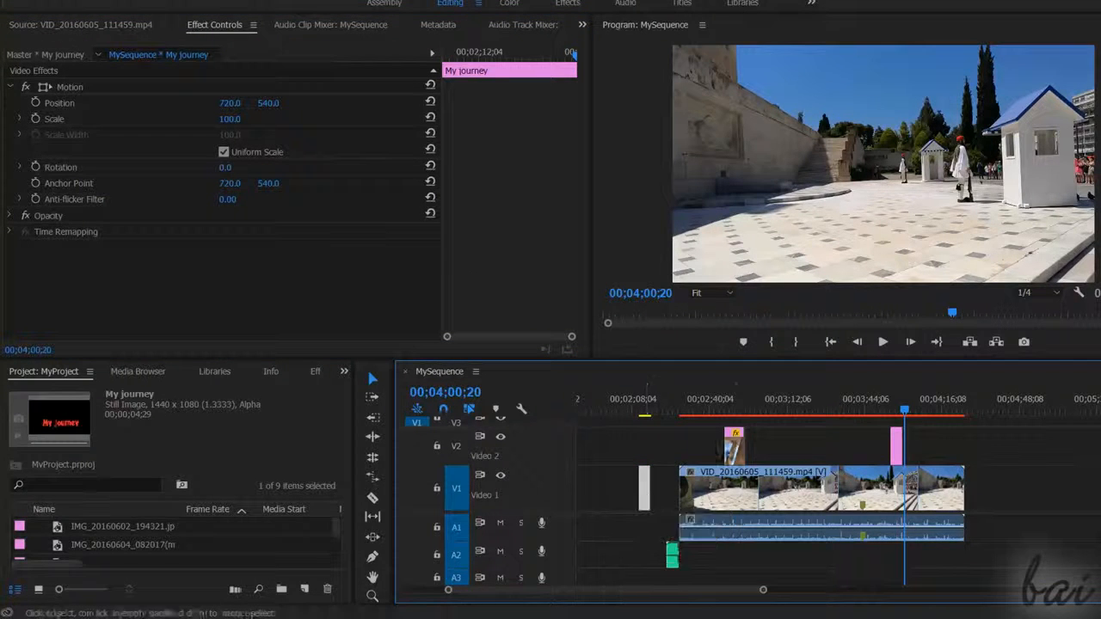
{"action": "left_click", "coordinate": [731, 490]}
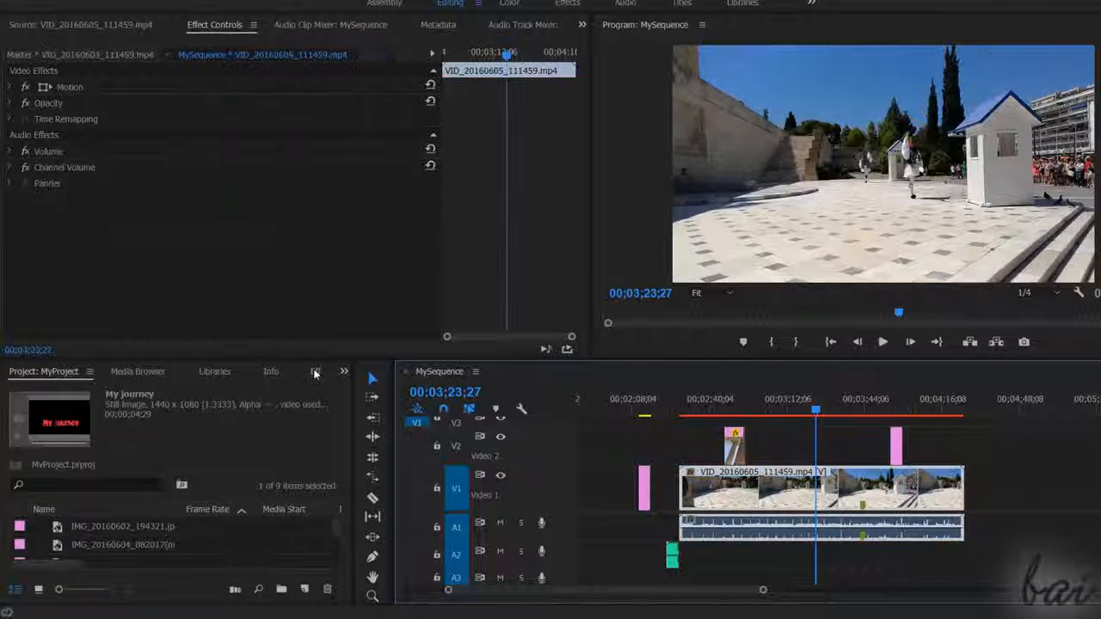
- Apply the Gaussian Blur video effect from Blur & Sharpen to VID_20160605_111459.mp4 and increase its Blurriness
{"action": "left_click", "coordinate": [343, 372]}
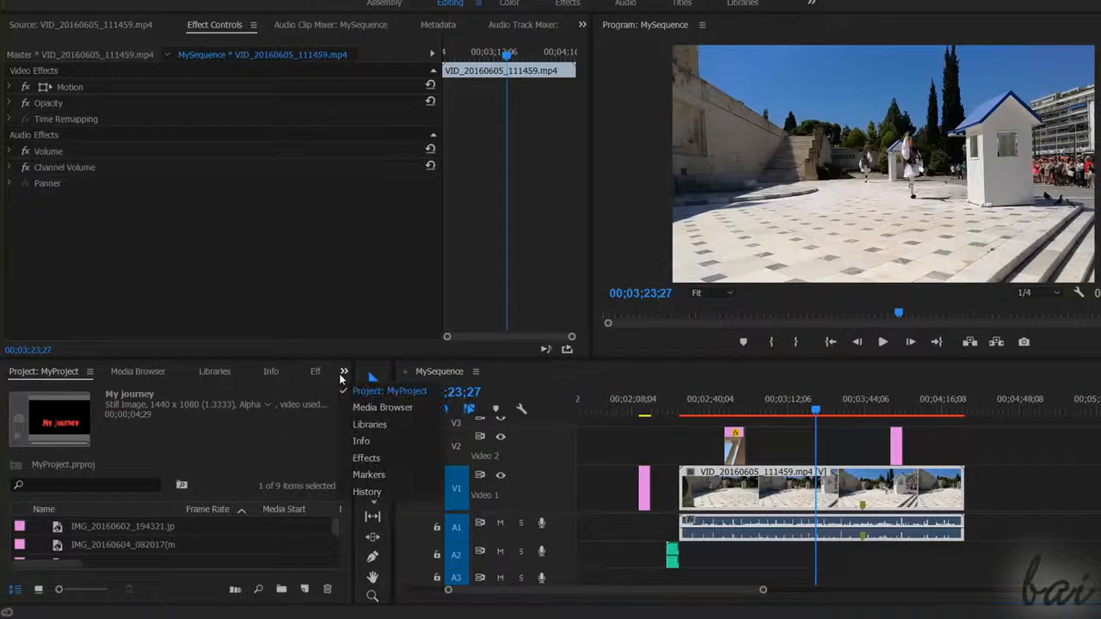
{"action": "left_click", "coordinate": [366, 461]}
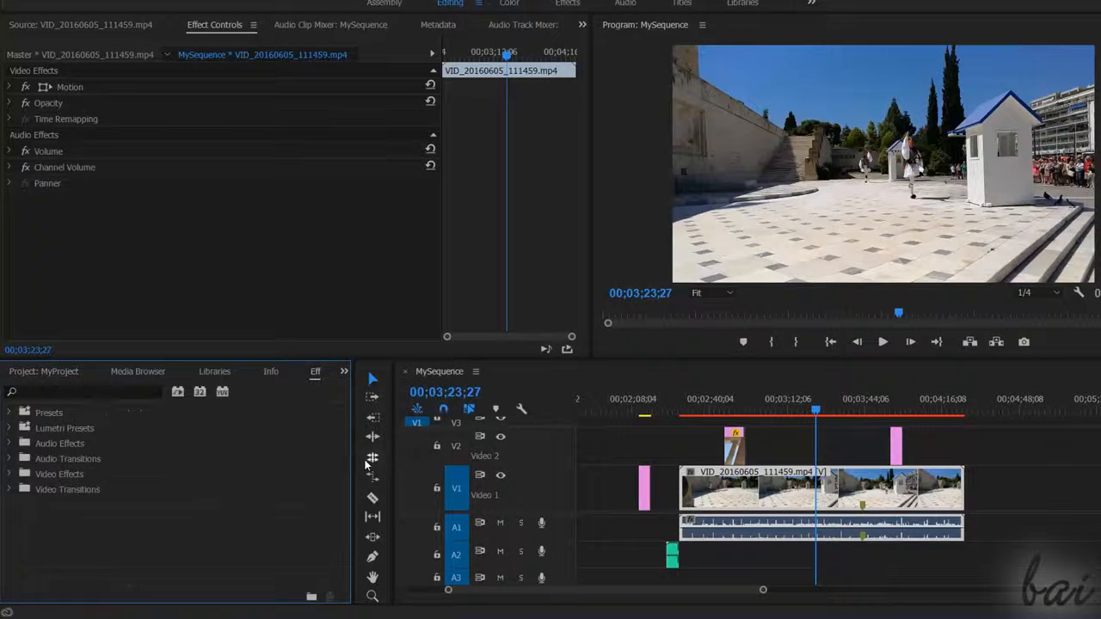
{"action": "left_click", "coordinate": [69, 470]}
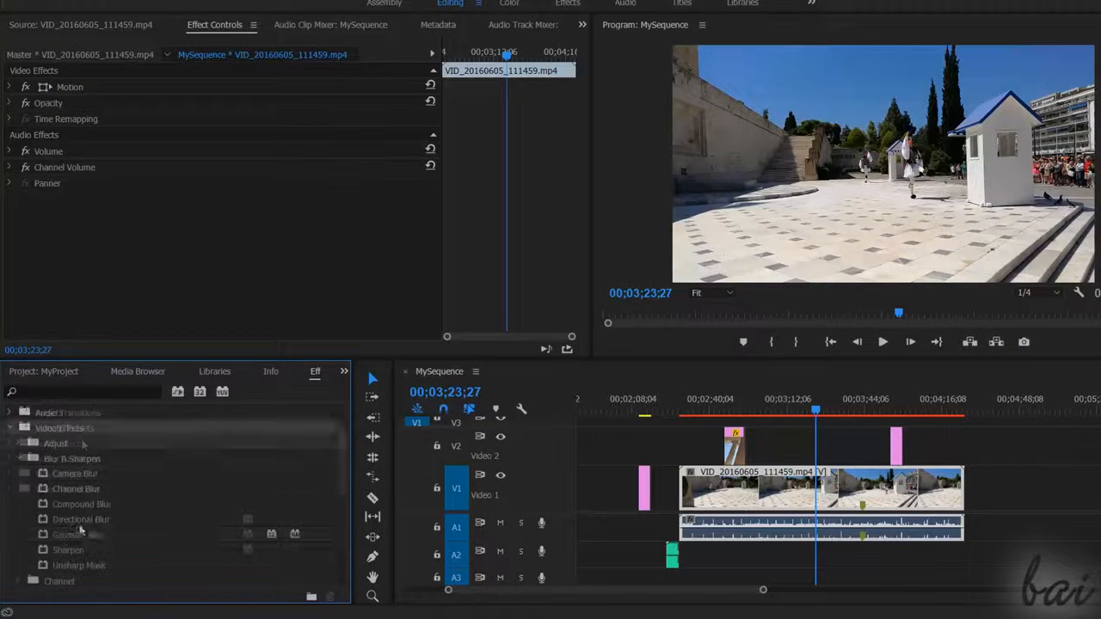
{"action": "left_click", "coordinate": [85, 533]}
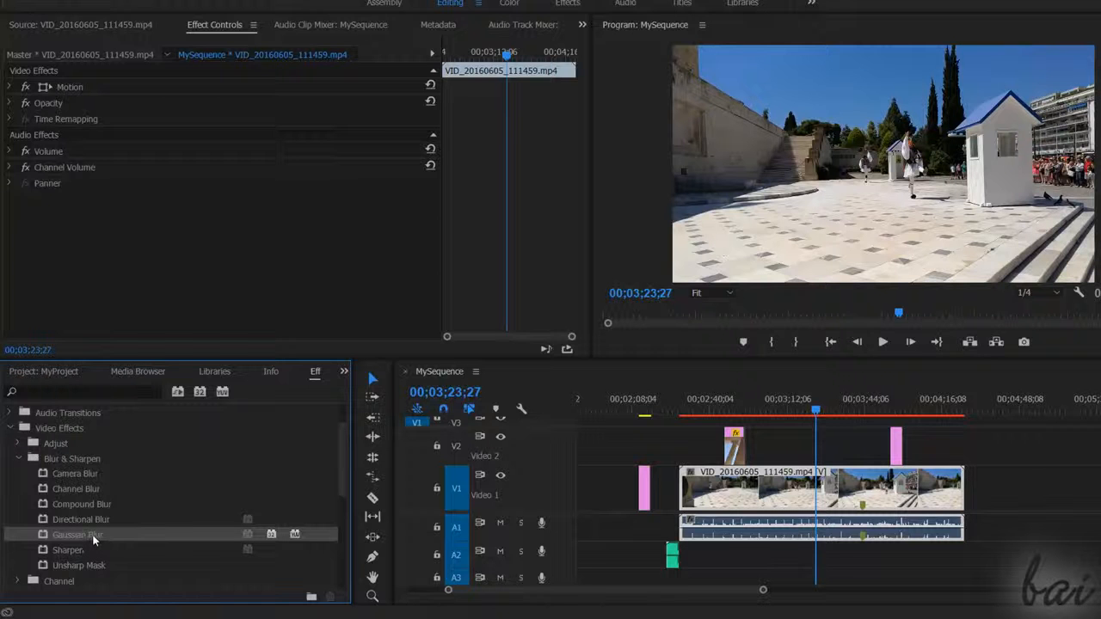
{"action": "left_click_drag", "start_coordinate": [134, 524], "coordinate": [783, 499]}
{"action": "left_click_drag", "start_coordinate": [226, 168], "coordinate": [270, 167]}
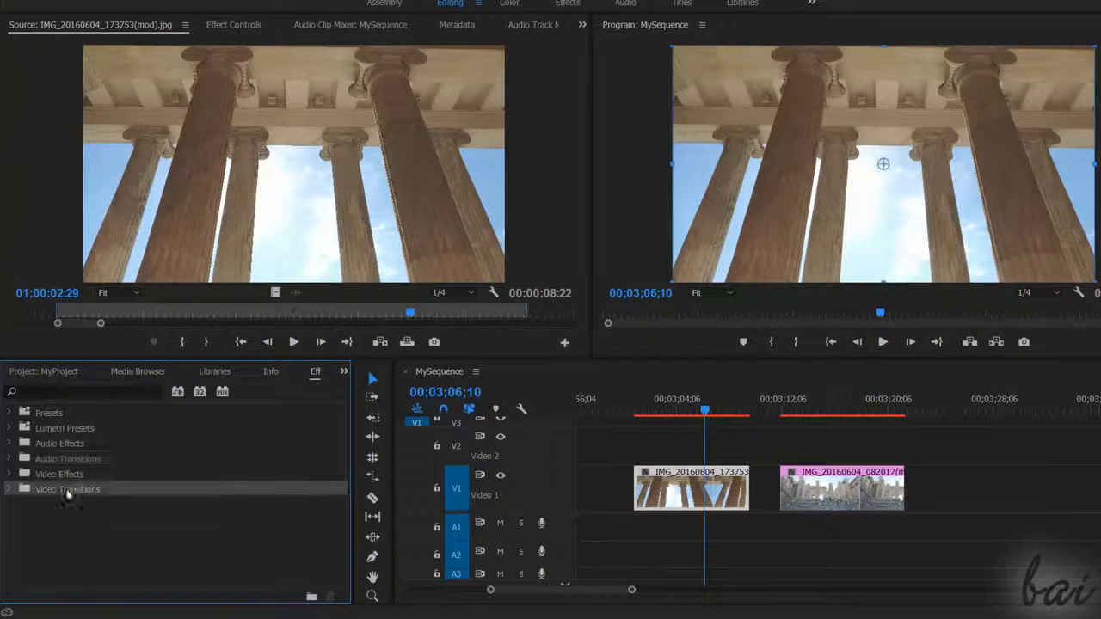
- Expand the Video Transitions folder and apply an Exponential Fade to the start of the A2 audio clip
{"action": "left_click", "coordinate": [15, 494]}
{"action": "scroll", "coordinate": [136, 480], "scroll_direction": "down", "scroll_amount": 1}
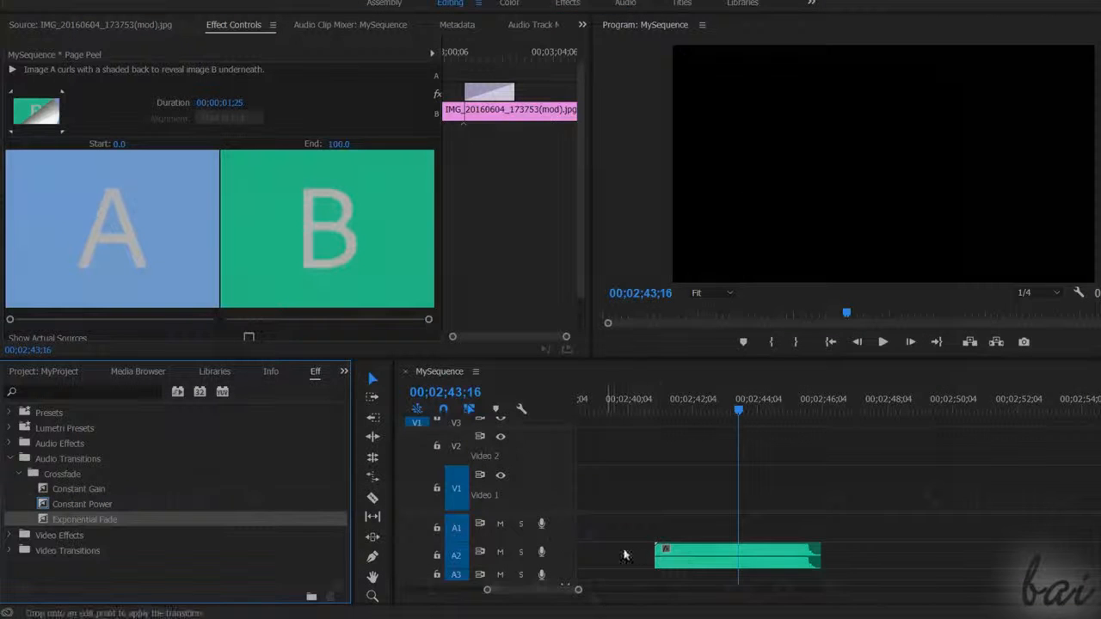
{"action": "left_click_drag", "start_coordinate": [633, 557], "coordinate": [662, 559]}
{"action": "key", "text": "space"}
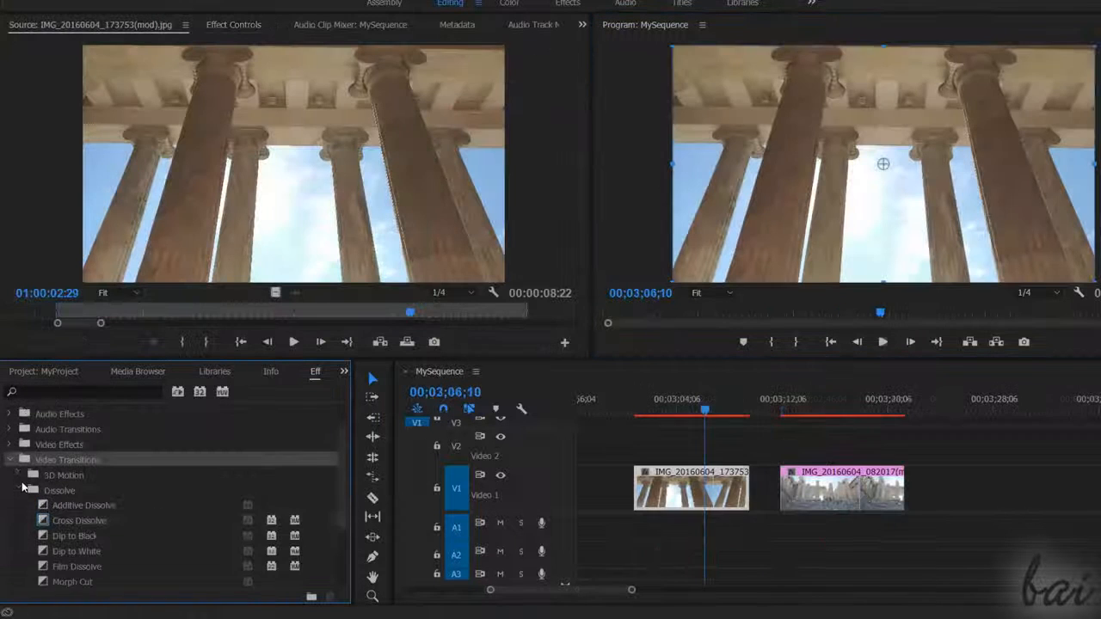
- Apply Page Peel to the start and Page Turn to the end of IMG_20160604_173753(mod).jpg, and play the clip
{"action": "left_click", "coordinate": [18, 490]}
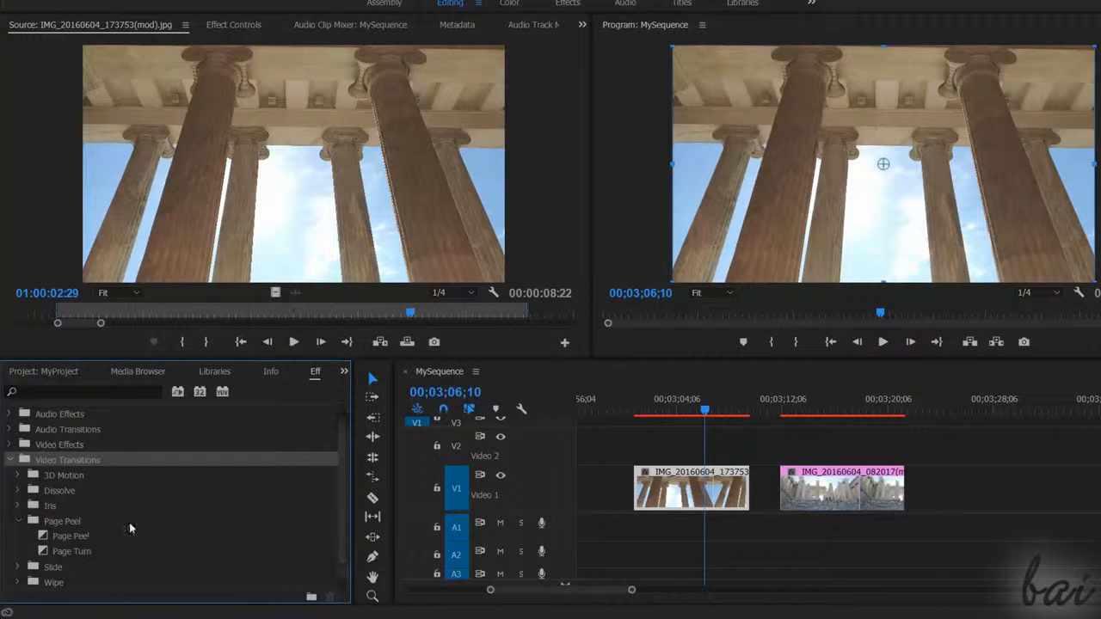
{"action": "left_click", "coordinate": [81, 539]}
{"action": "left_click_drag", "start_coordinate": [70, 539], "coordinate": [640, 486]}
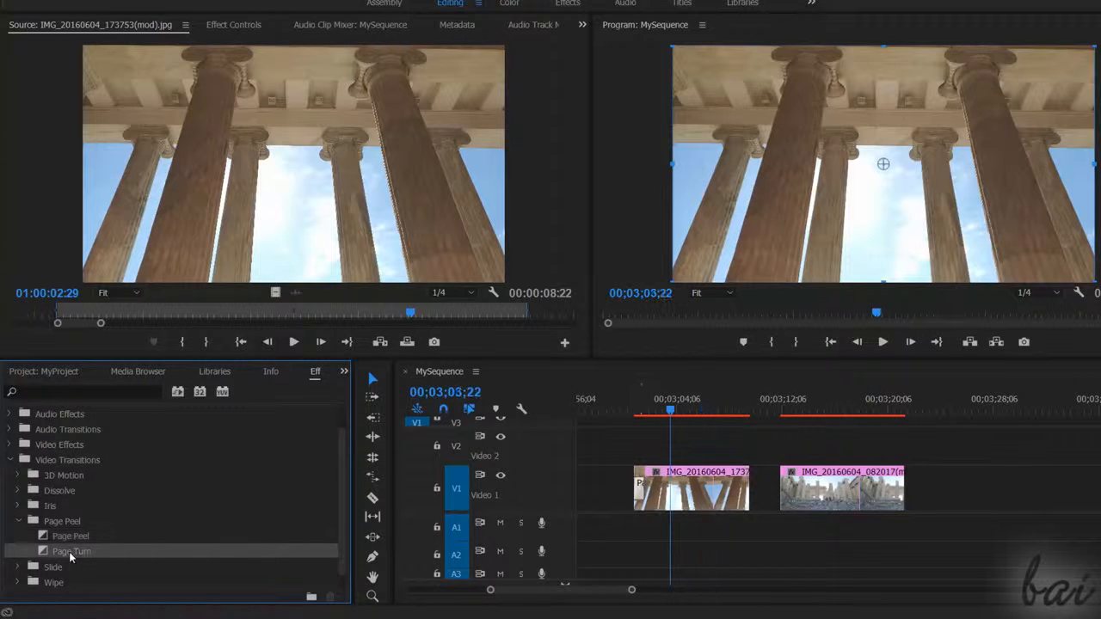
{"action": "left_click_drag", "start_coordinate": [71, 557], "coordinate": [751, 497]}
{"action": "left_click", "coordinate": [882, 341]}
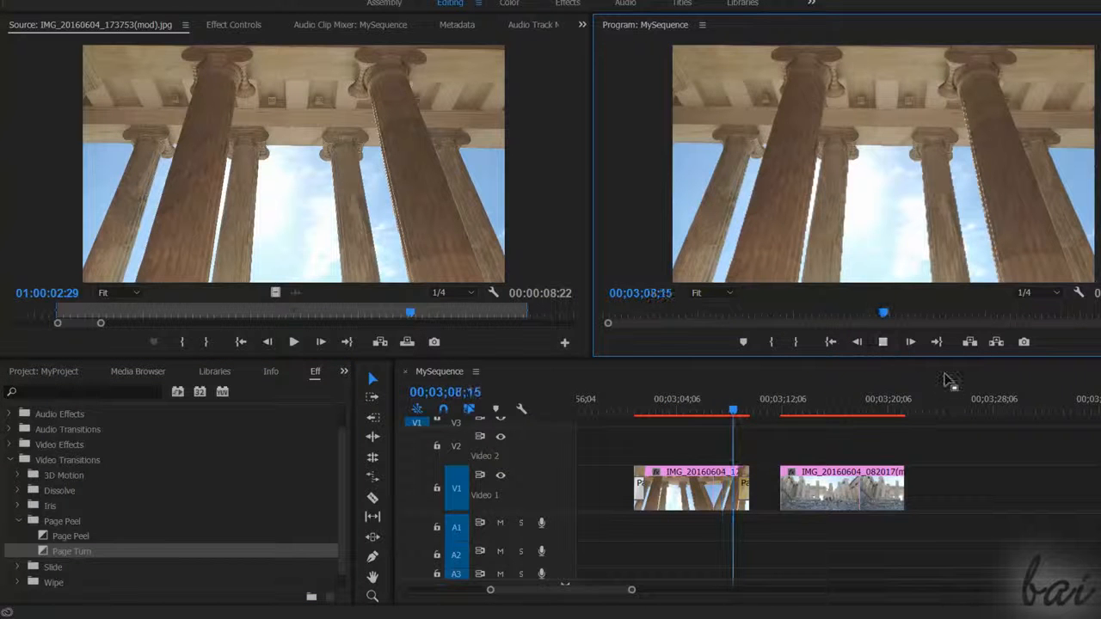
- Set the duration of the Page Peel transition at the clip's start to 00;00;01;25
{"action": "left_click", "coordinate": [636, 486]}
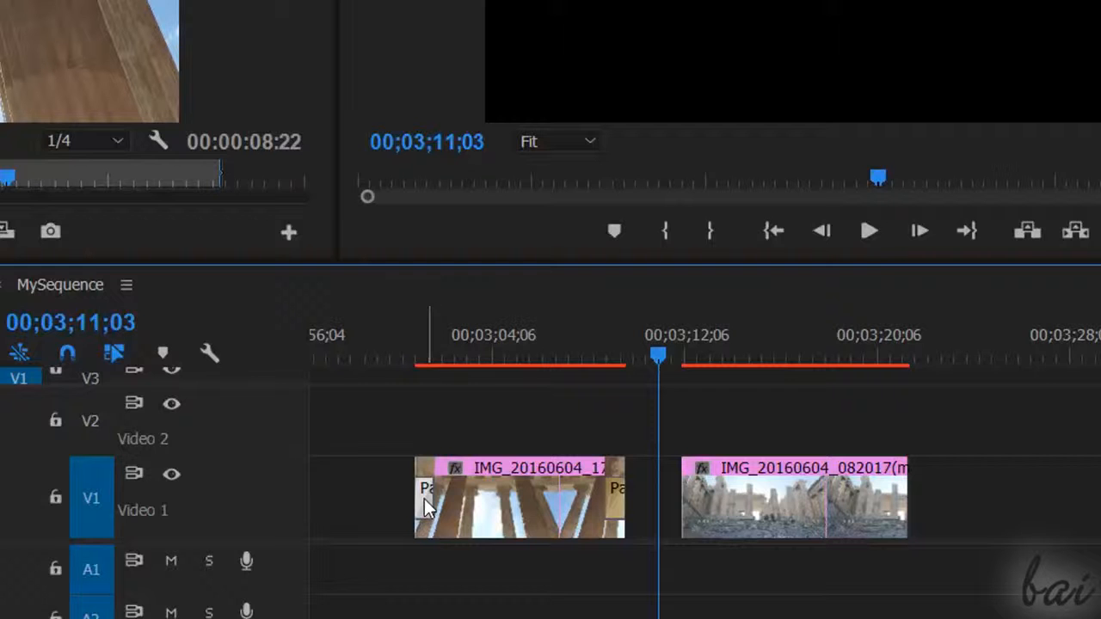
{"action": "double_click", "coordinate": [424, 499]}
{"action": "left_click", "coordinate": [283, 131]}
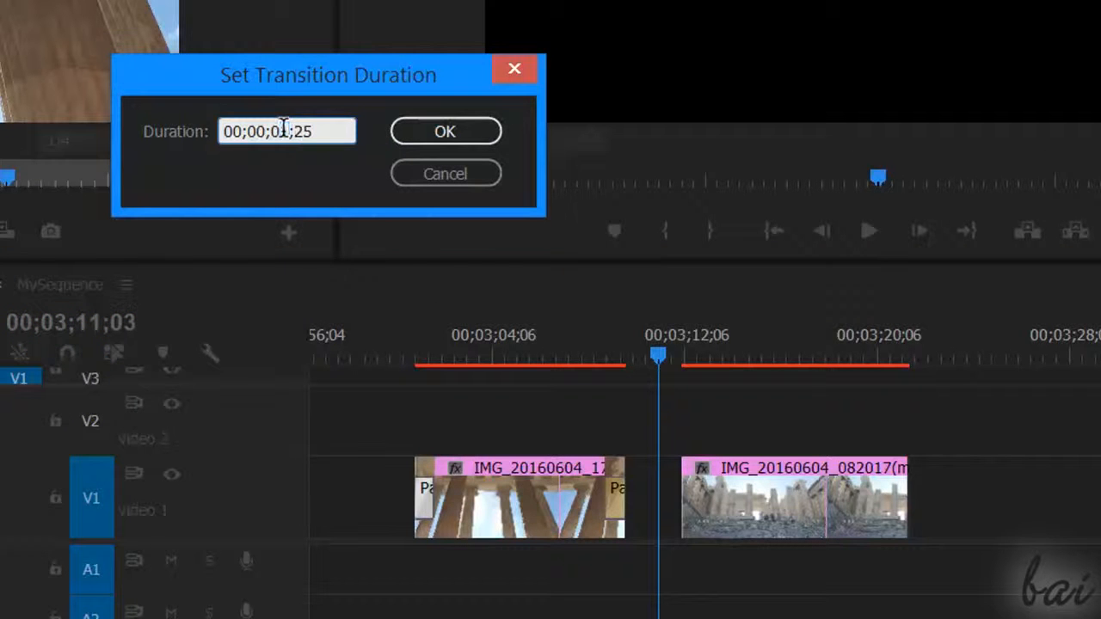
{"action": "left_click", "coordinate": [437, 134]}
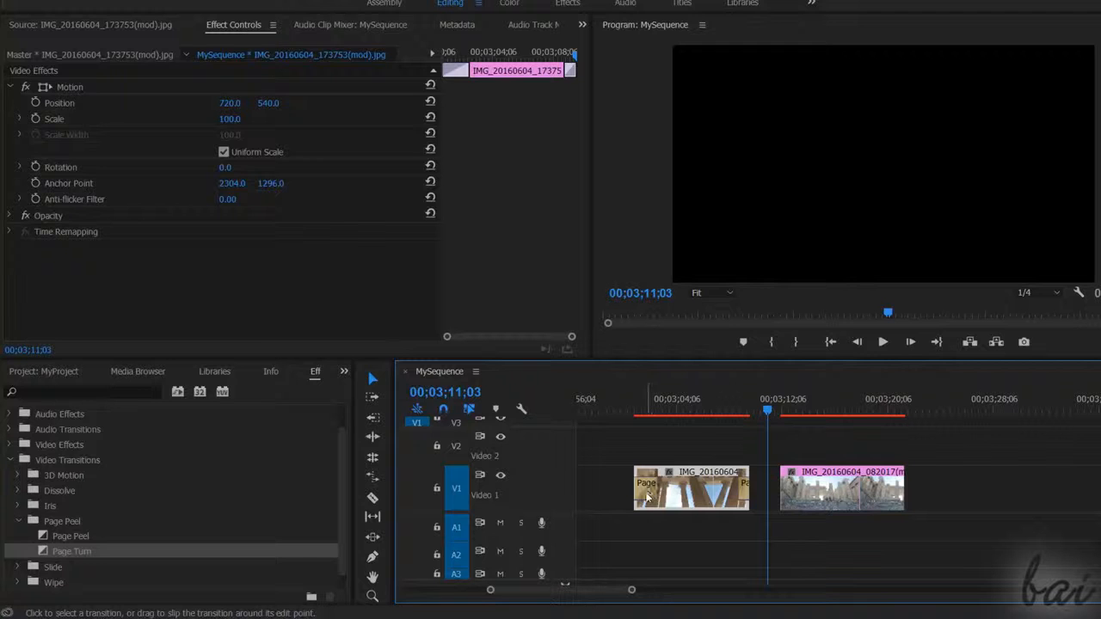
- Examine the Page Peel transition's effect settings, including its duration and the source and reverse options
{"action": "left_click", "coordinate": [646, 486]}
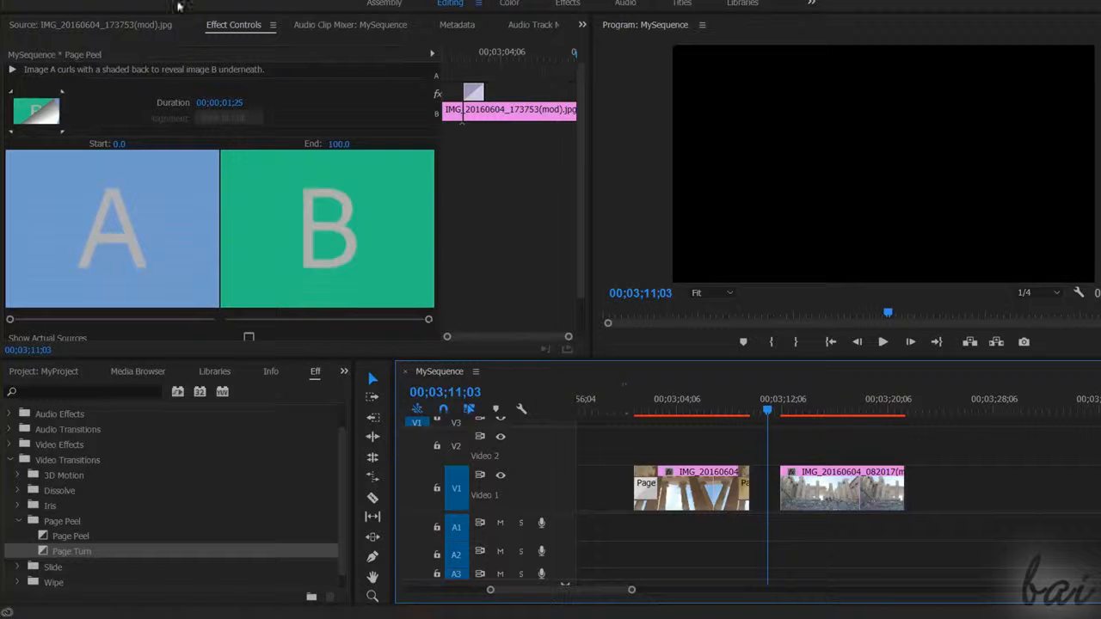
{"action": "scroll", "coordinate": [268, 109], "scroll_direction": "down", "scroll_amount": 1}
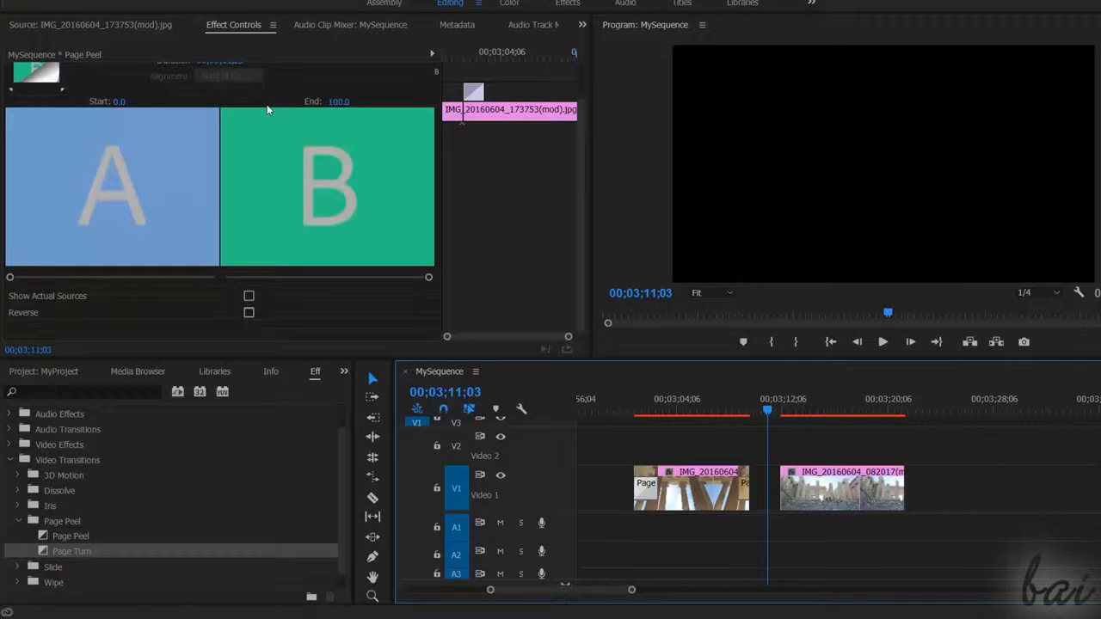
{"action": "scroll", "coordinate": [331, 181], "scroll_direction": "up", "scroll_amount": 1}
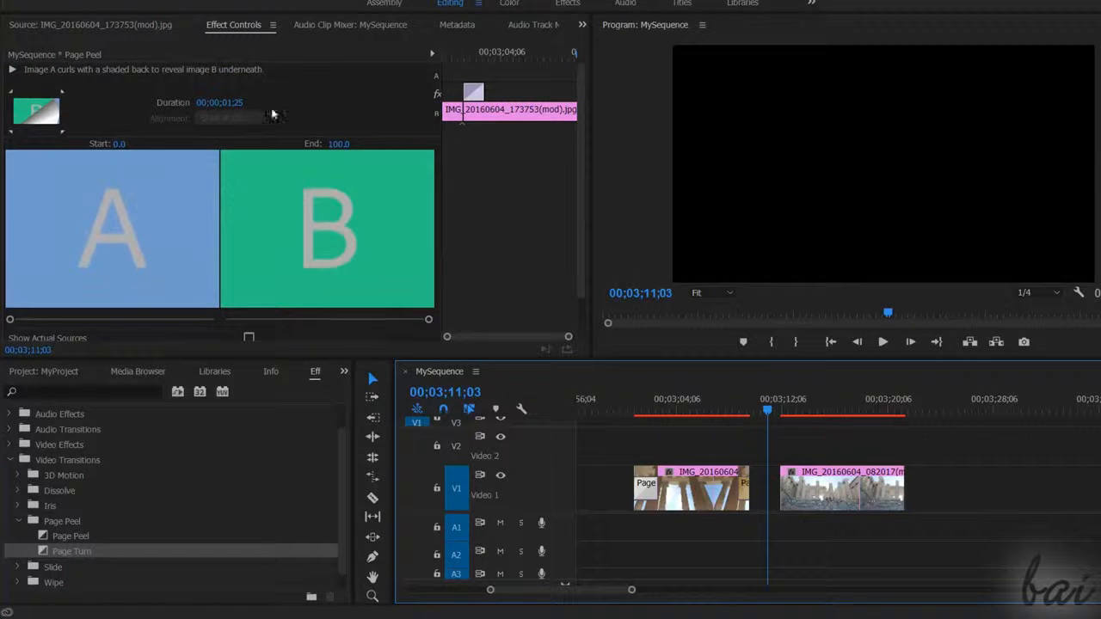
{"action": "left_click", "coordinate": [245, 103]}
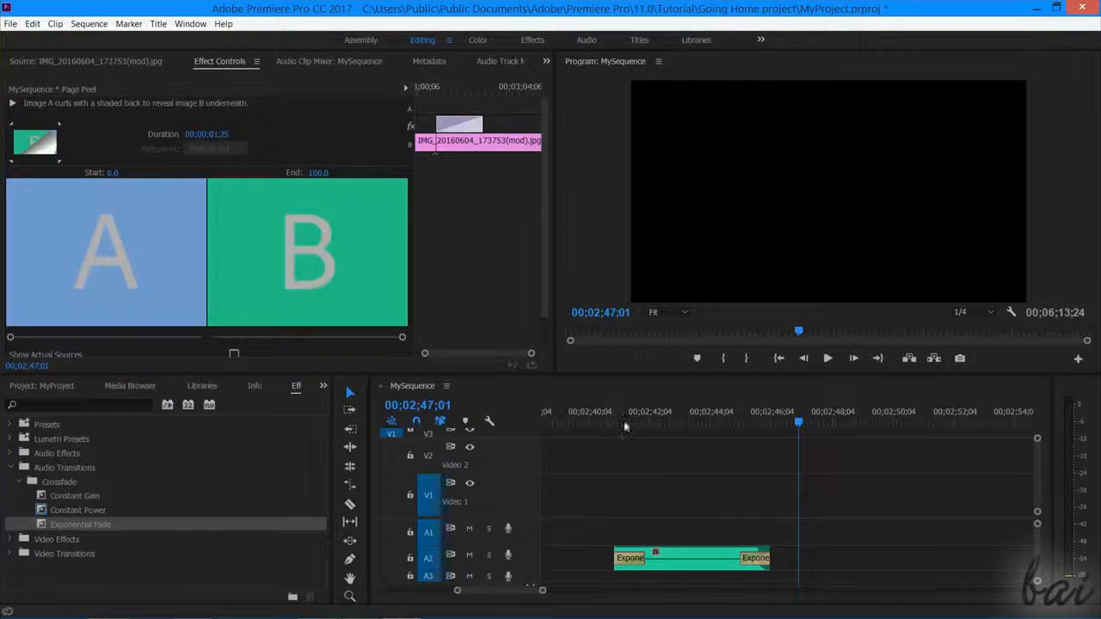
- Move the playhead to 00;04;49;18, over the VID_20160605_111459.mp4 clip
{"action": "left_click", "coordinate": [640, 476]}
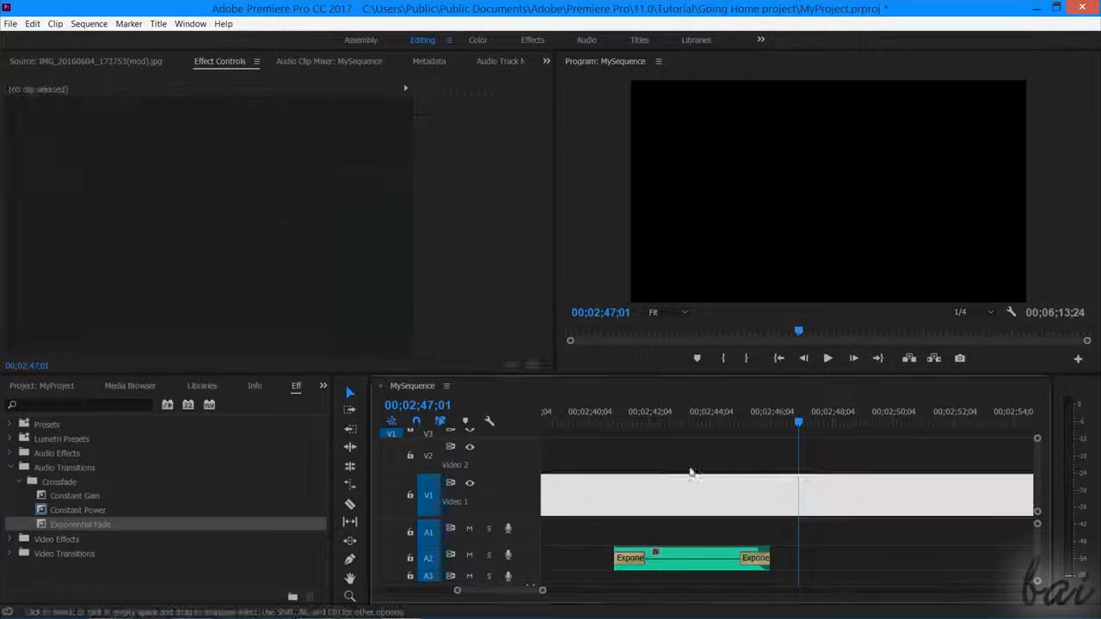
{"action": "scroll", "coordinate": [643, 475], "scroll_direction": "down", "scroll_amount": 1}
{"action": "scroll", "coordinate": [671, 464], "scroll_direction": "down", "scroll_amount": 5}
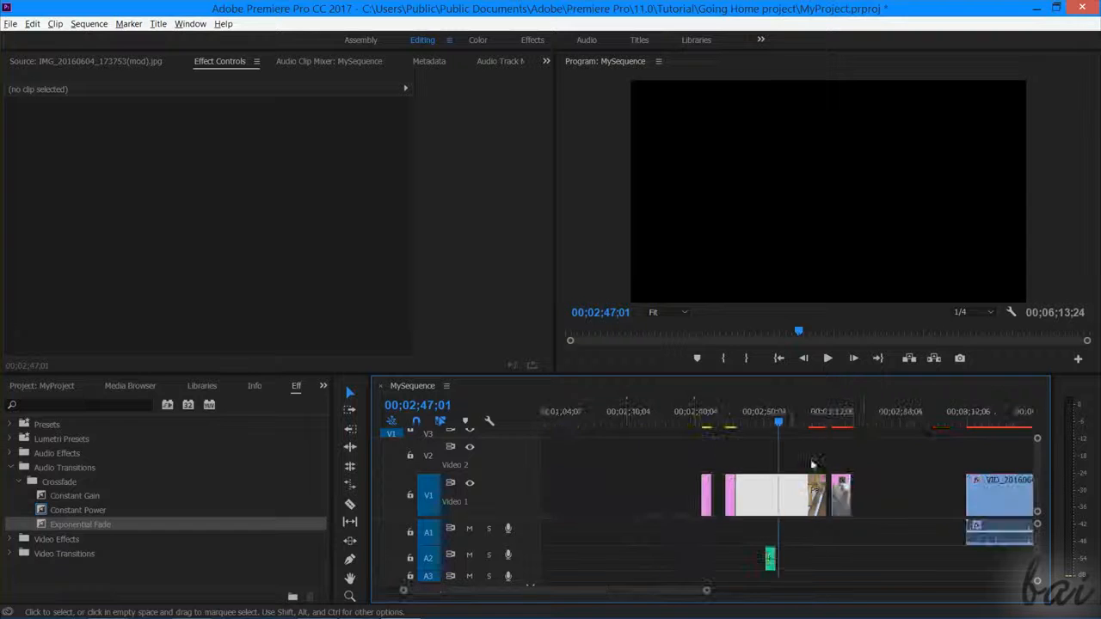
{"action": "left_click_drag", "start_coordinate": [843, 419], "coordinate": [864, 421]}
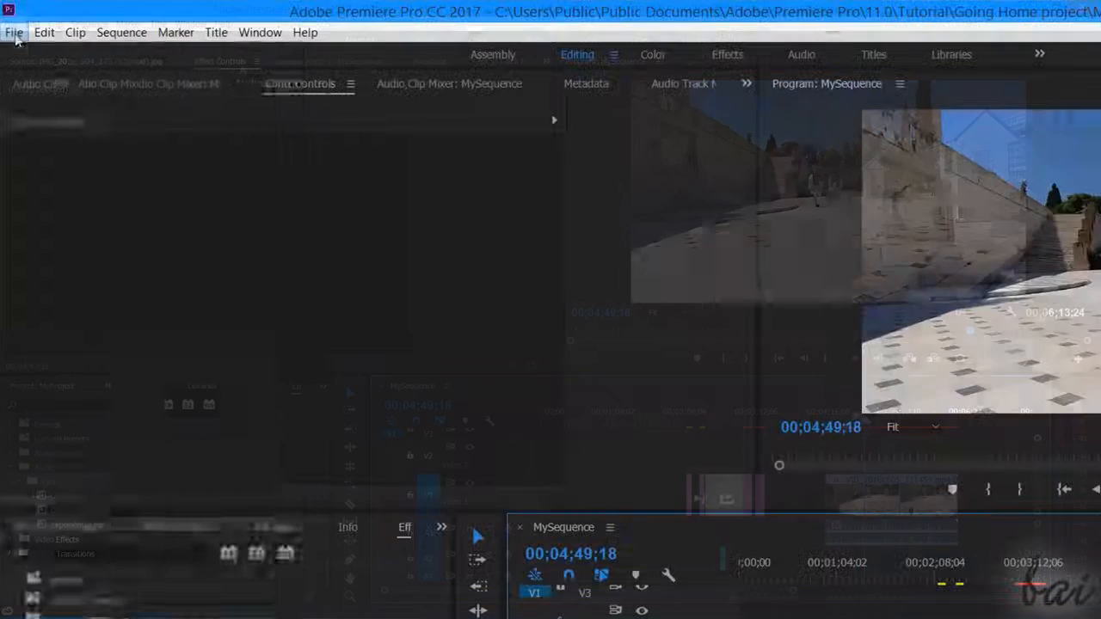
- Open Save As for the project and review its file name MyProject.prproj and the file type options
{"action": "left_click", "coordinate": [12, 24]}
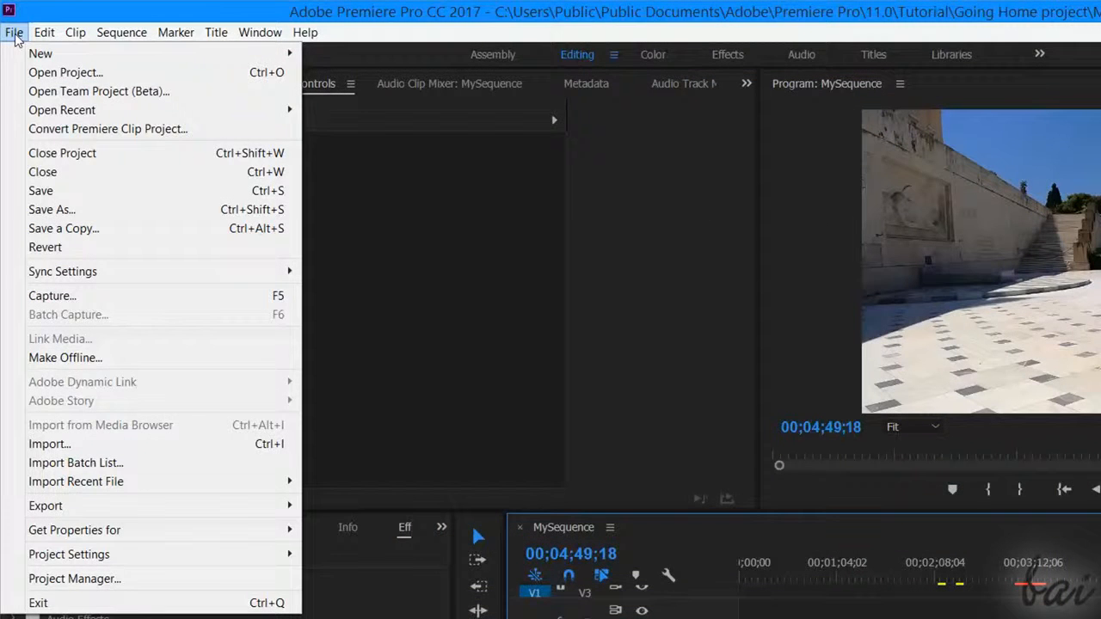
{"action": "left_click", "coordinate": [52, 209]}
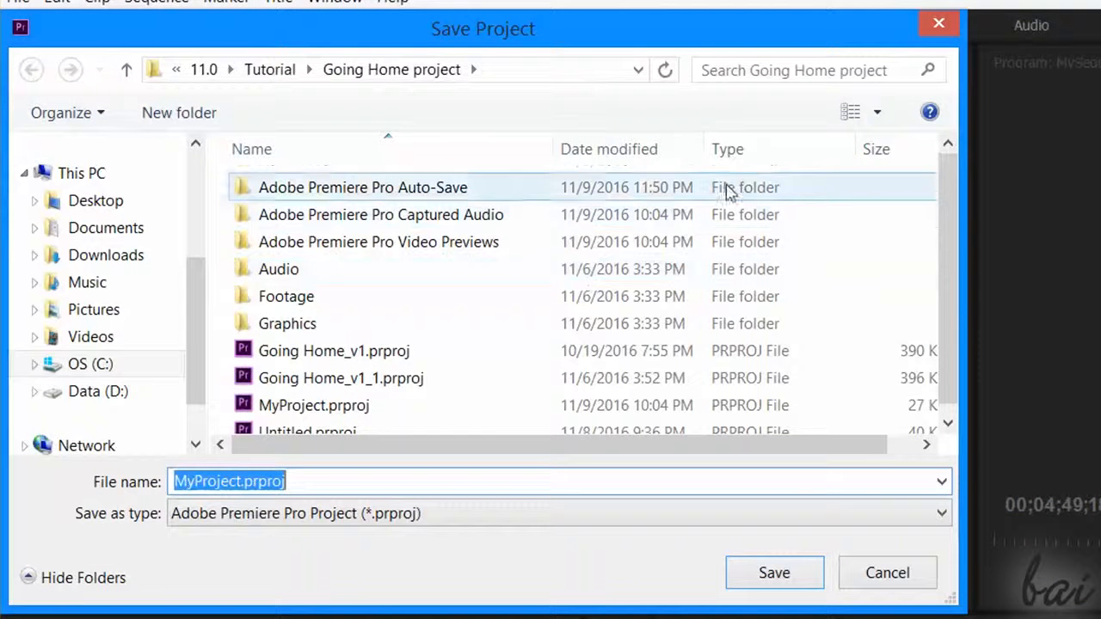
{"action": "left_click", "coordinate": [317, 486]}
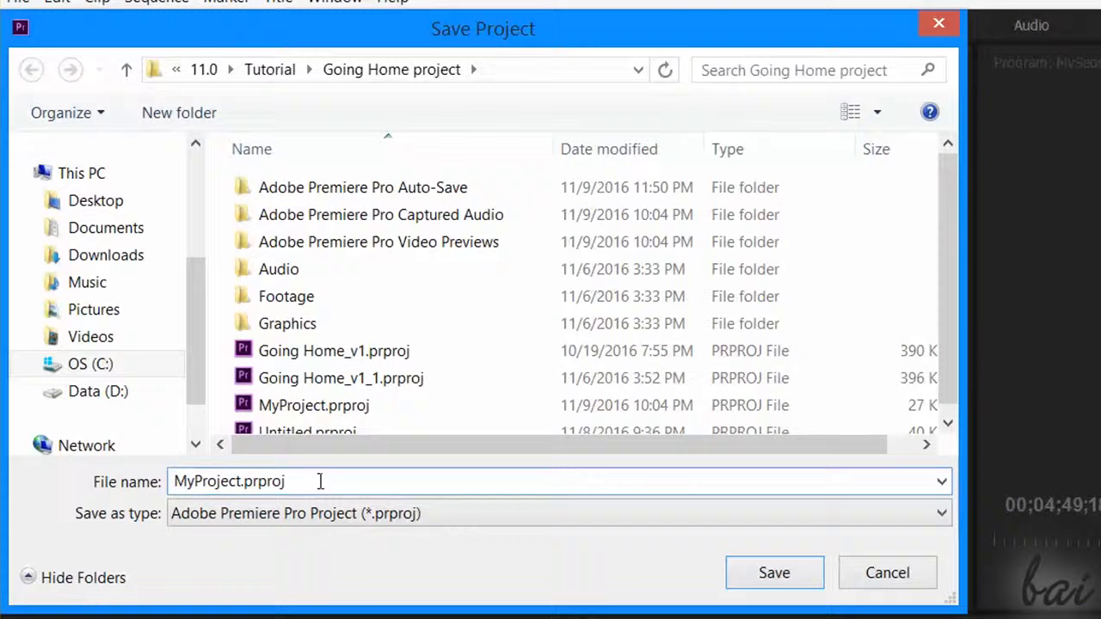
{"action": "left_click_drag", "start_coordinate": [286, 482], "coordinate": [146, 496]}
{"action": "left_click", "coordinate": [257, 489]}
{"action": "left_click", "coordinate": [284, 516]}
{"action": "left_click", "coordinate": [328, 540]}
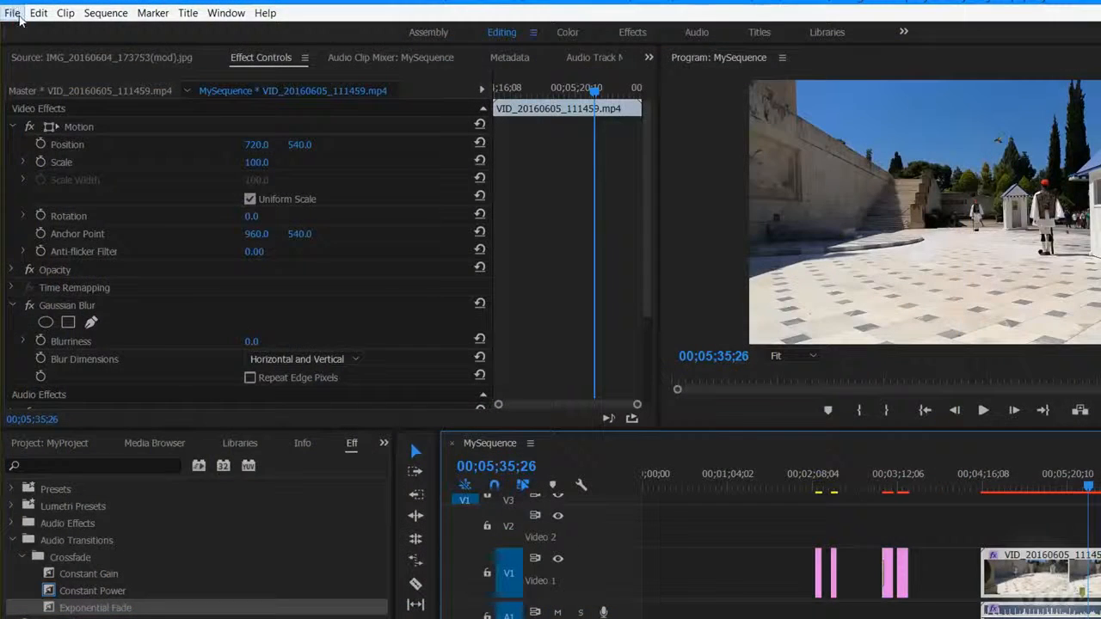
- Open the media export settings for MySequence and look through the available formats, keeping H.264
{"action": "left_click", "coordinate": [13, 13]}
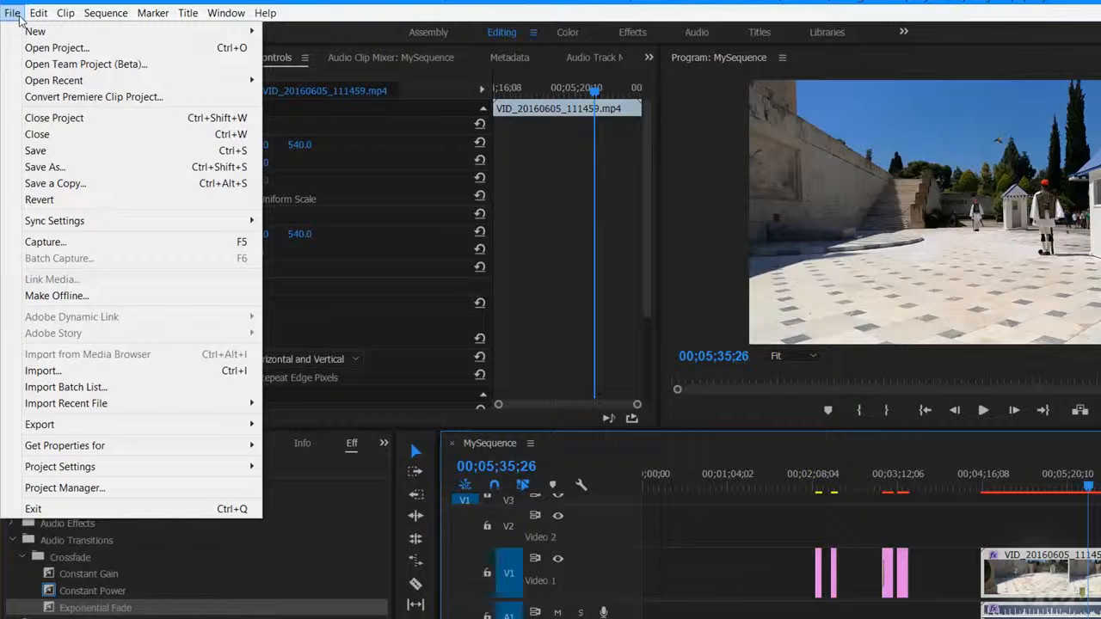
{"action": "mouse_move", "coordinate": [155, 430]}
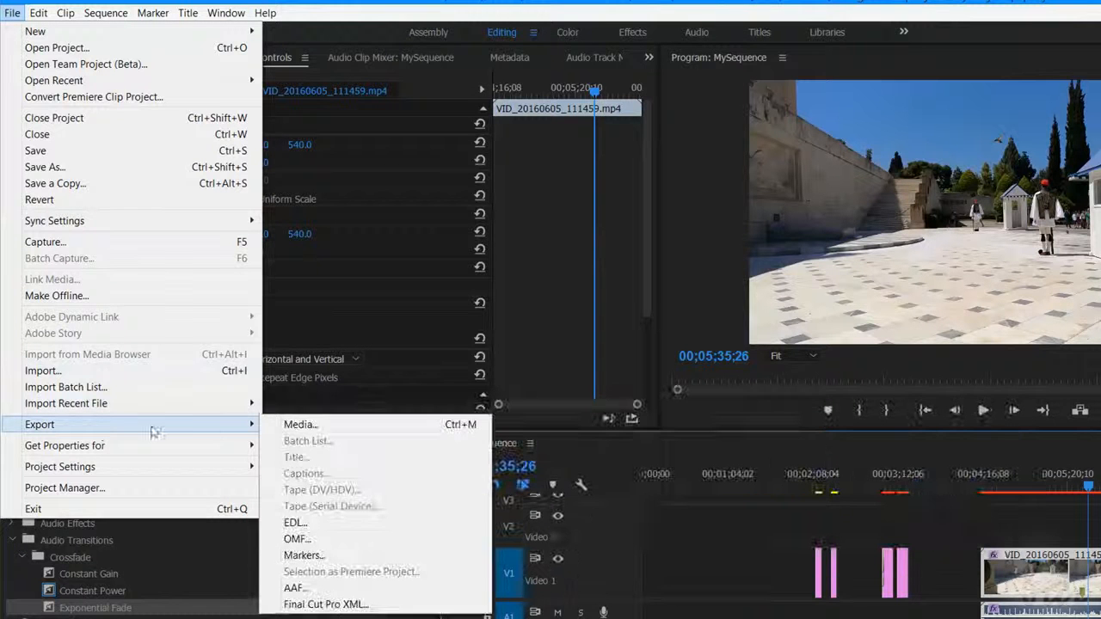
{"action": "left_click", "coordinate": [301, 425]}
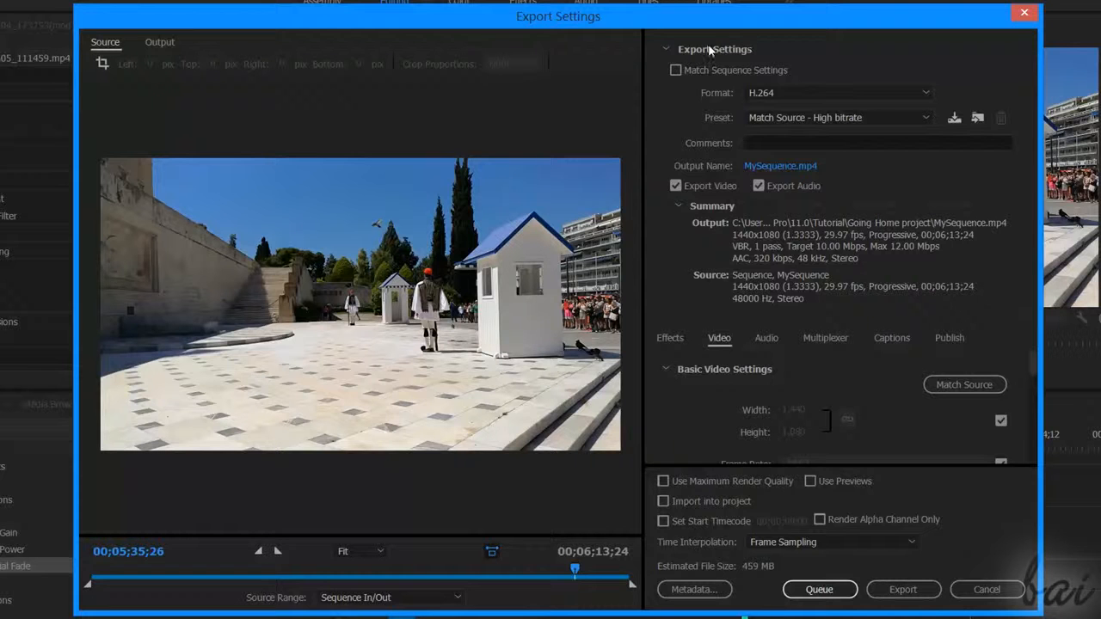
{"action": "left_click", "coordinate": [760, 90]}
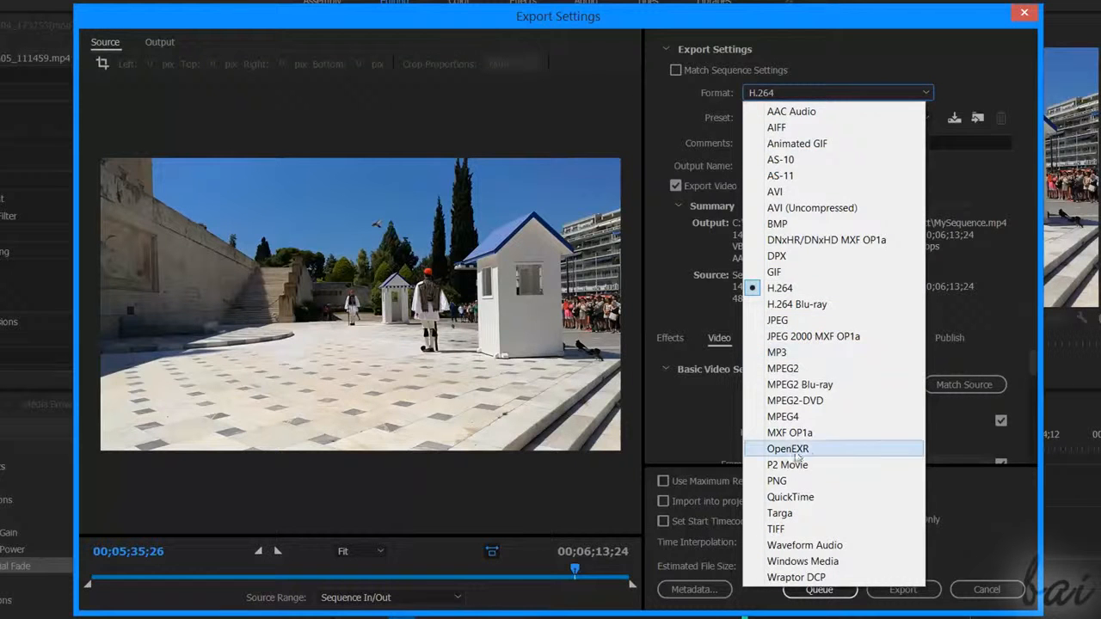
{"action": "left_click", "coordinate": [826, 92]}
- Set the export output to MySequence.mp4 in the Going Home project folder
{"action": "left_click", "coordinate": [799, 171]}
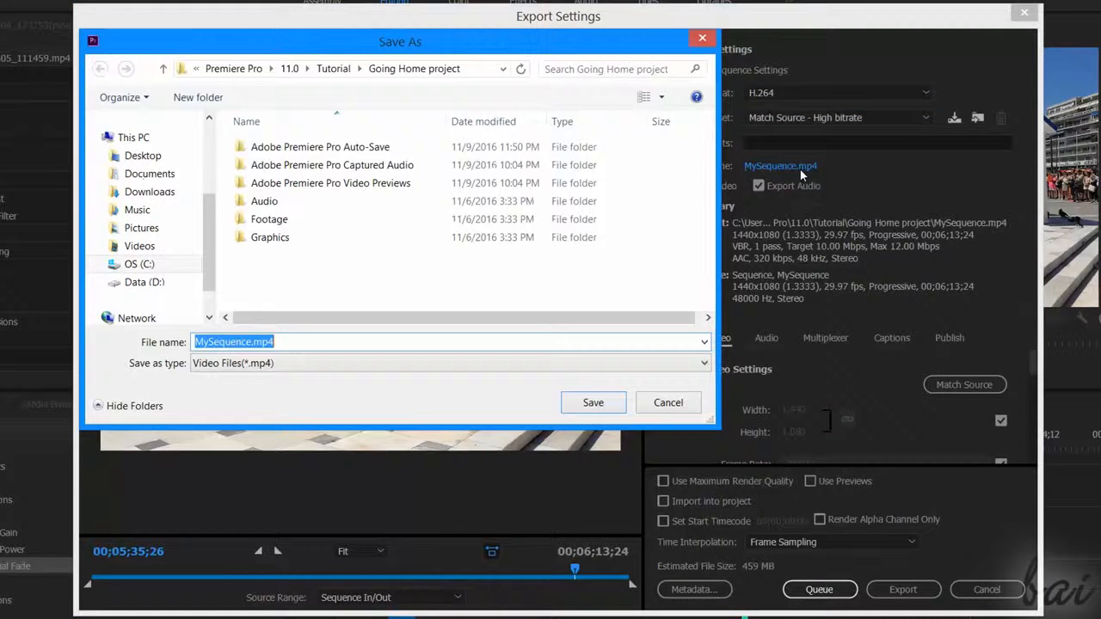
{"action": "left_click", "coordinate": [271, 342]}
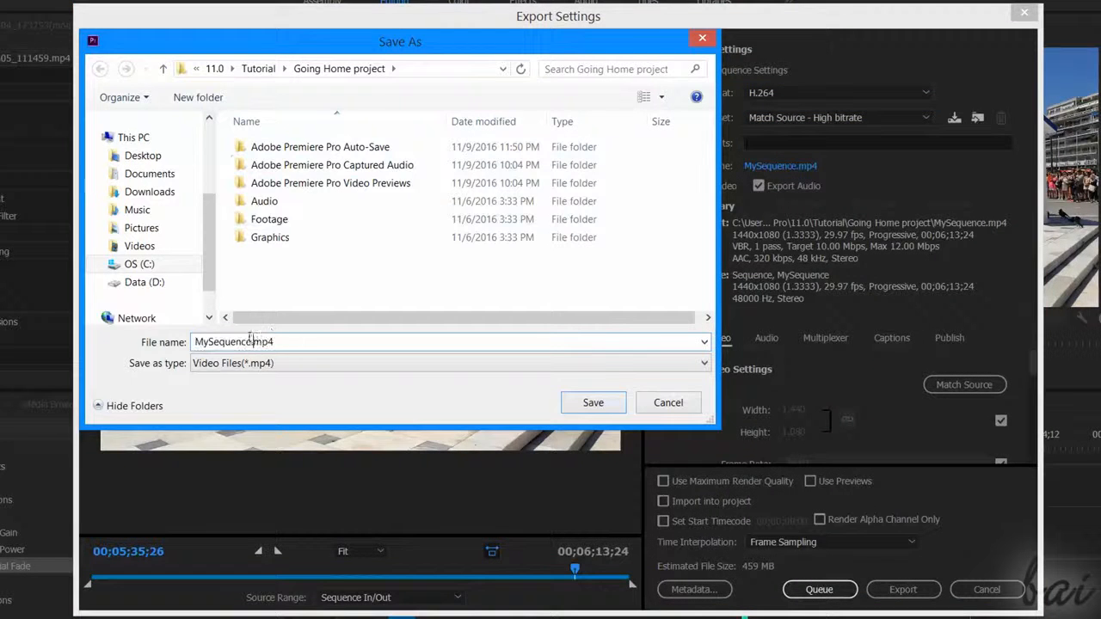
{"action": "key", "text": "Return"}
- Check the audio format choices in the export's audio settings, keeping AAC
{"action": "left_click", "coordinate": [766, 338]}
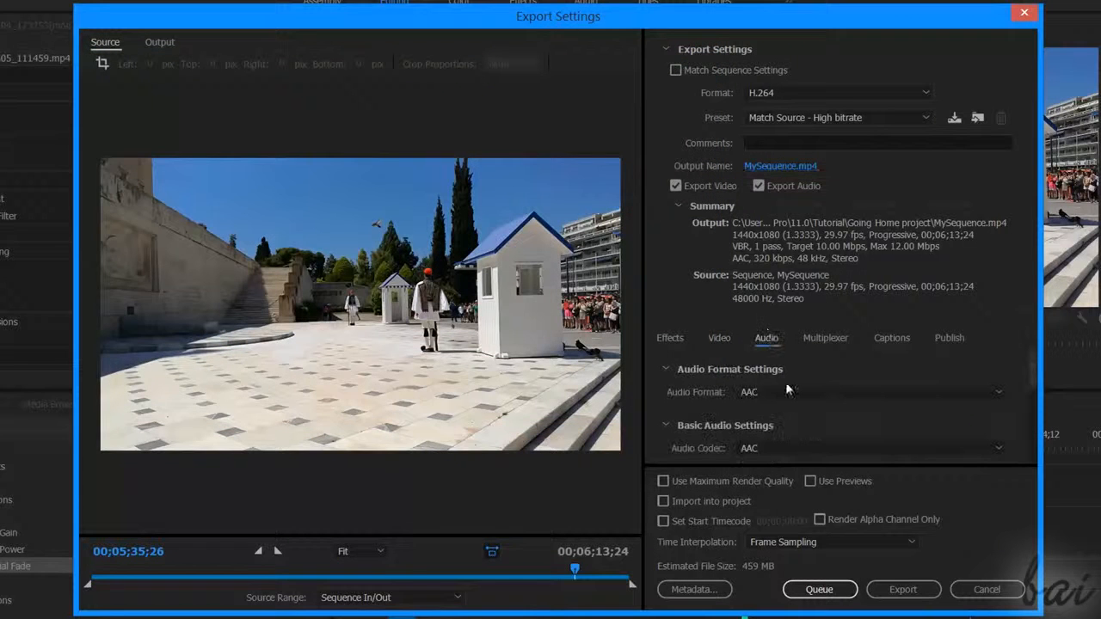
{"action": "left_click", "coordinate": [831, 392]}
{"action": "left_click", "coordinate": [818, 394]}
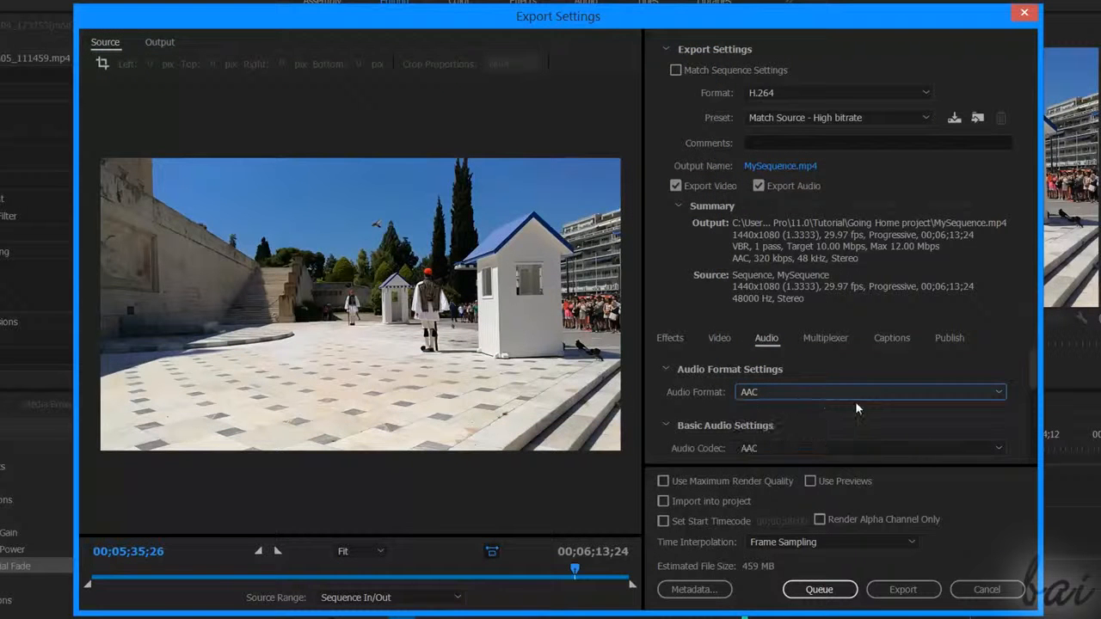
- Check the audio codec and export format choices, keeping AAC and H.264, and show the export's video settings
{"action": "left_click", "coordinate": [855, 452]}
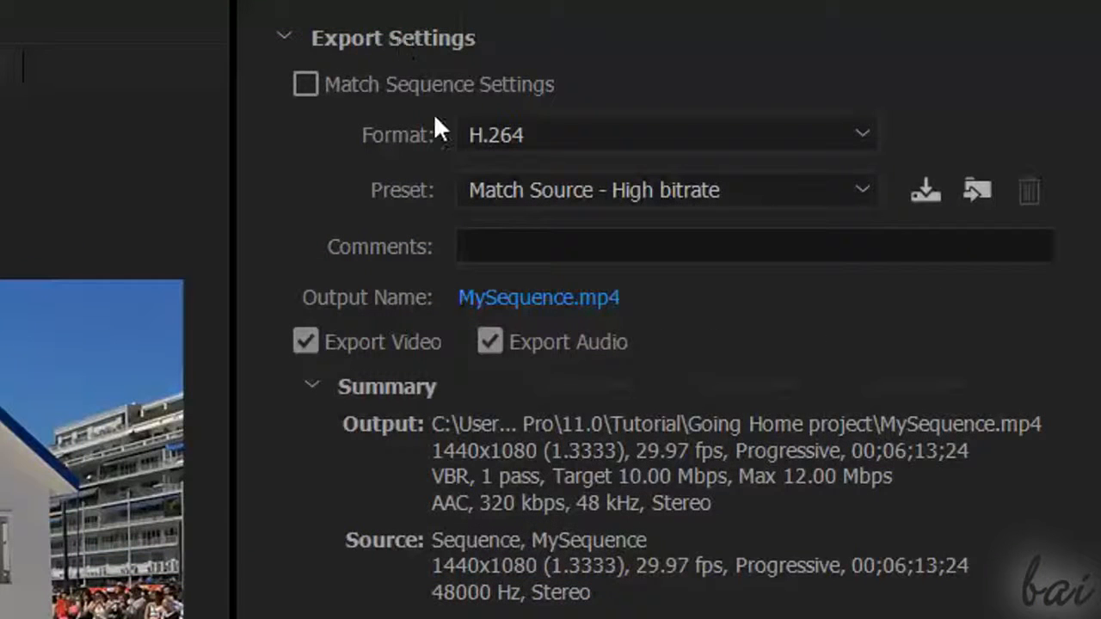
{"action": "left_click", "coordinate": [550, 135]}
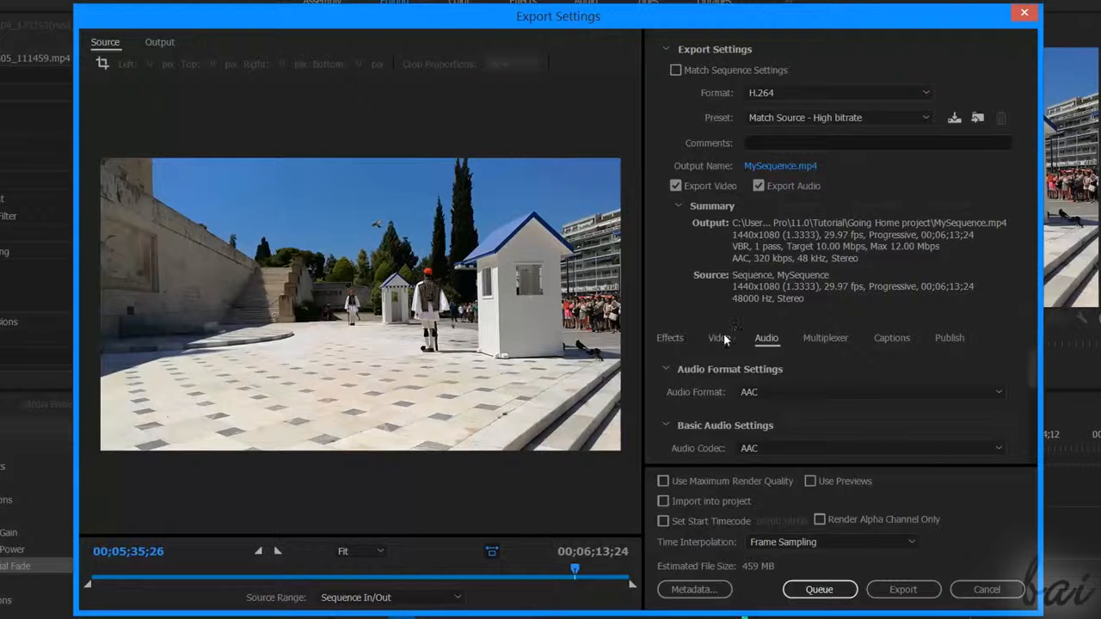
{"action": "left_click", "coordinate": [721, 339]}
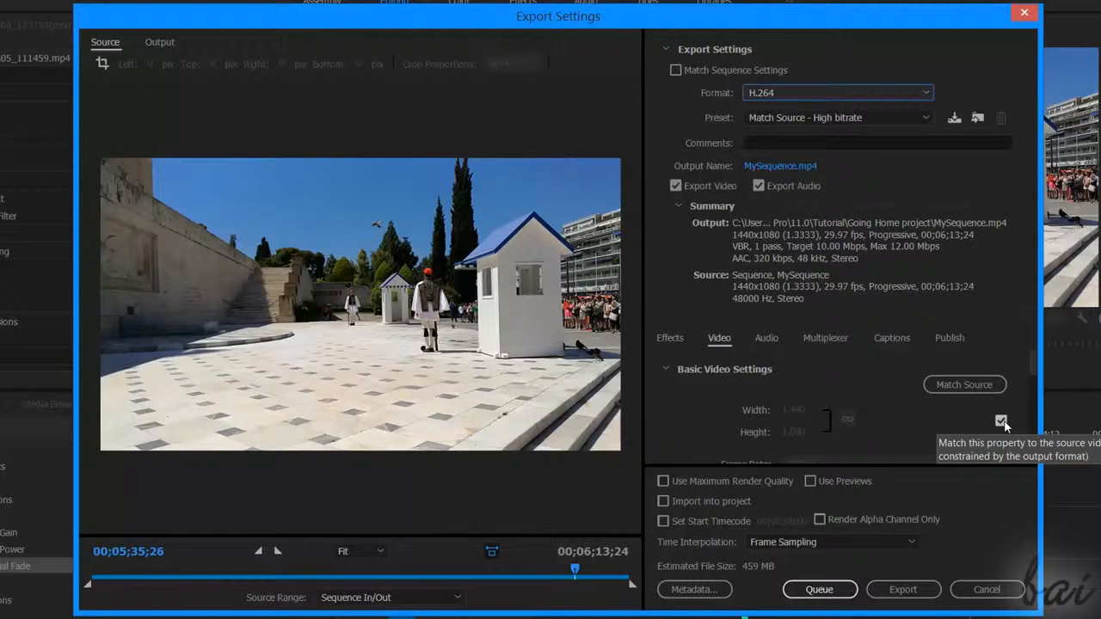
- Try a custom frame size with a height of 720, and match the video settings back to the source
{"action": "left_click", "coordinate": [1001, 422]}
{"action": "left_click", "coordinate": [804, 408]}
{"action": "left_click", "coordinate": [806, 432]}
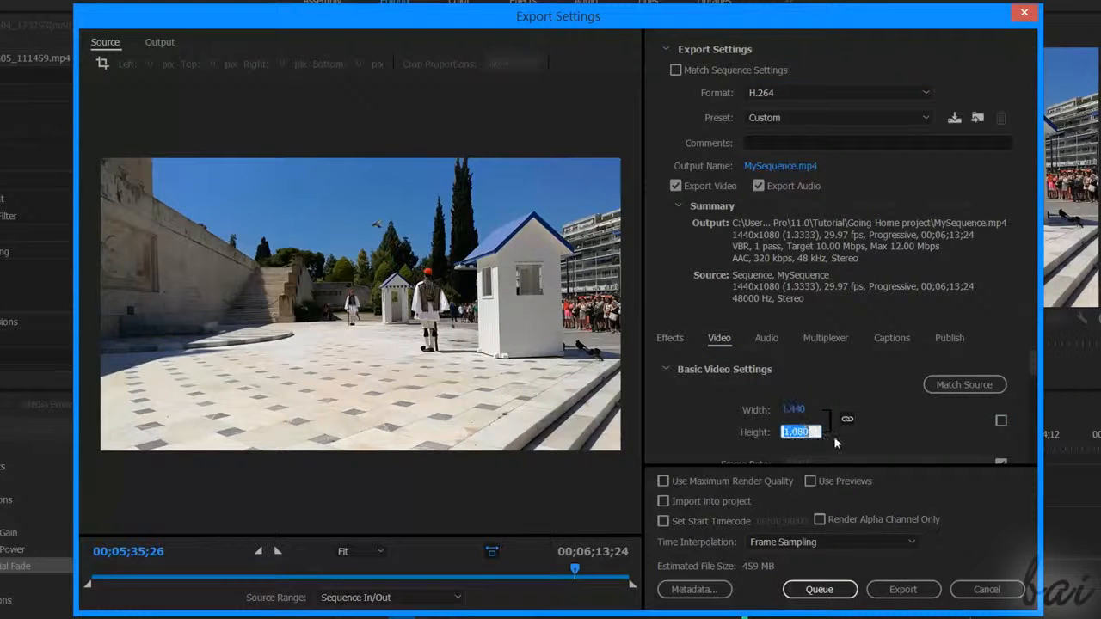
{"action": "type", "text": "720"}
{"action": "key", "text": "Return"}
{"action": "left_click", "coordinate": [964, 384]}
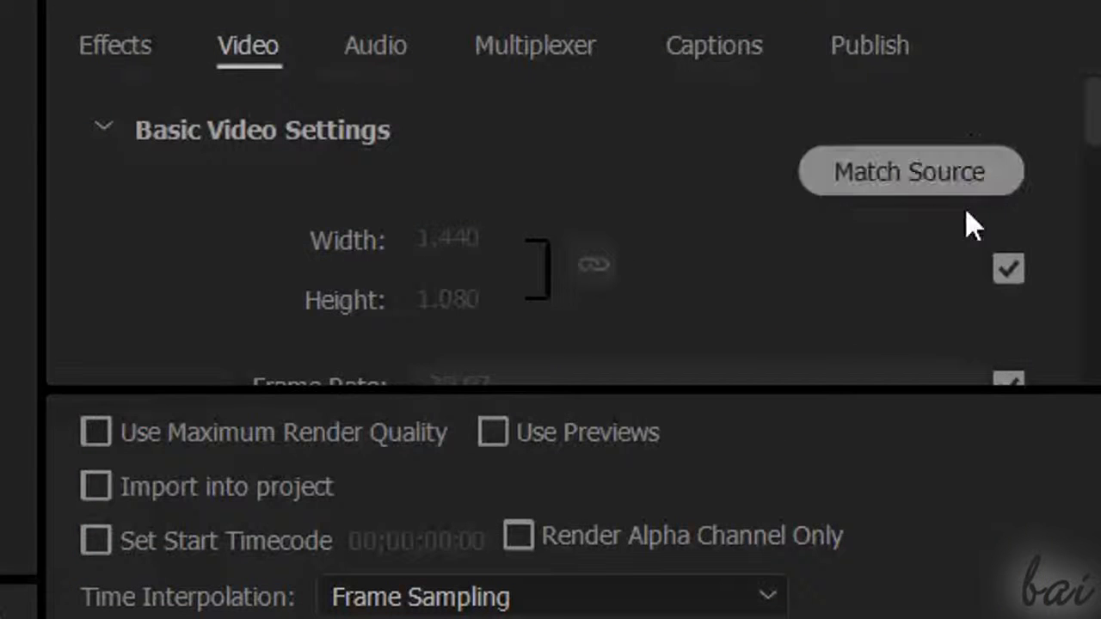
- Release the export's width and height from source matching and open both values for editing
{"action": "left_click", "coordinate": [1012, 271]}
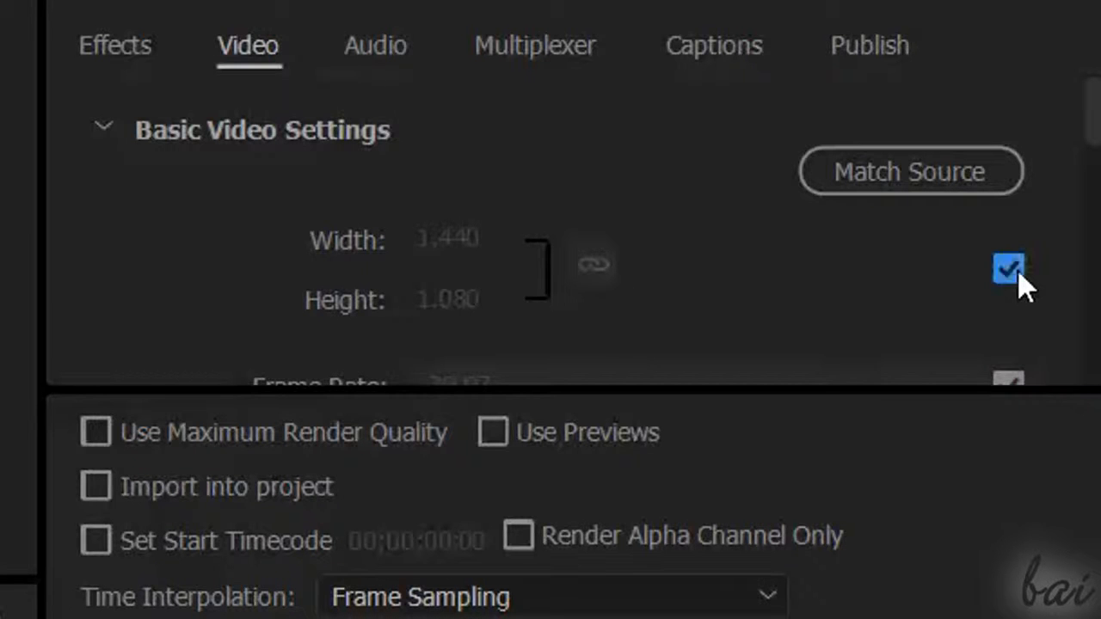
{"action": "left_click", "coordinate": [498, 237]}
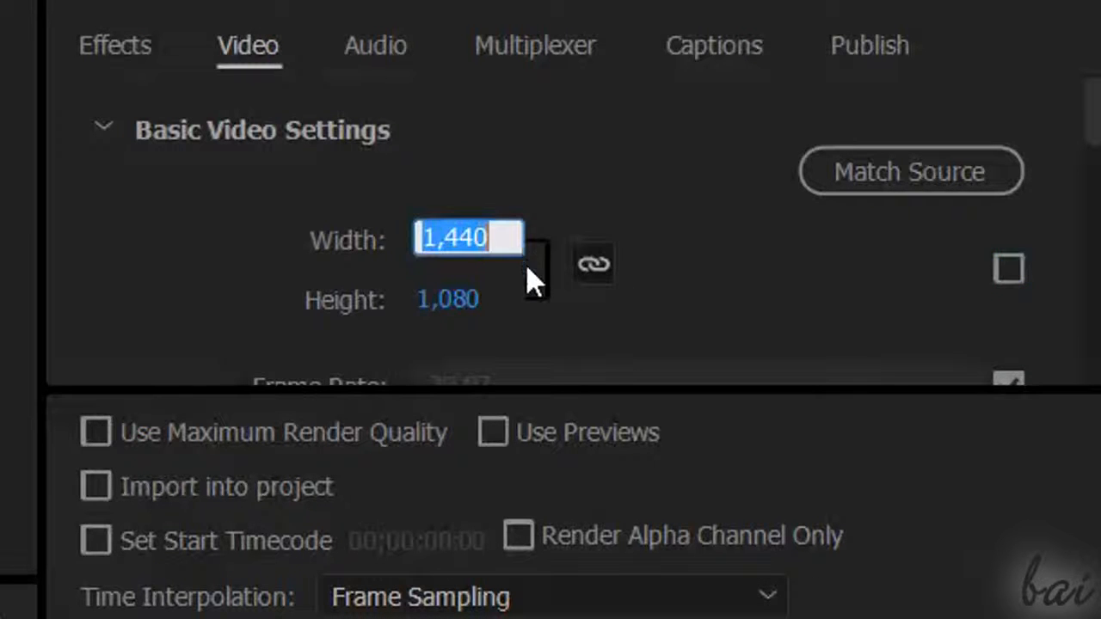
{"action": "left_click", "coordinate": [464, 298]}
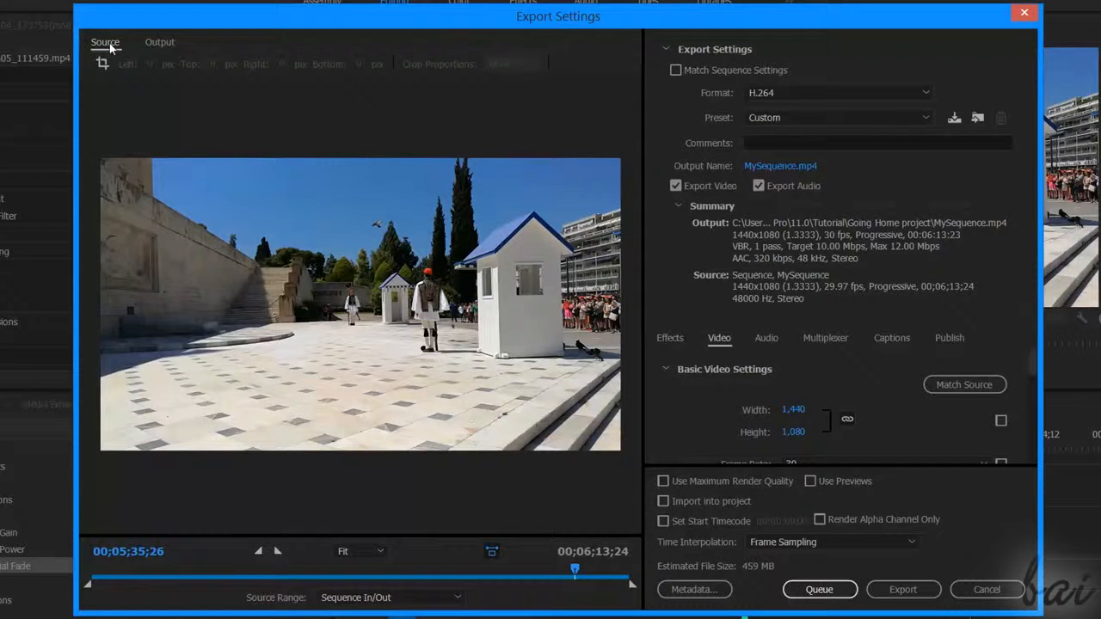
- Try cropping the source frame inward from its upper-left corner in the export preview
{"action": "left_click", "coordinate": [104, 64]}
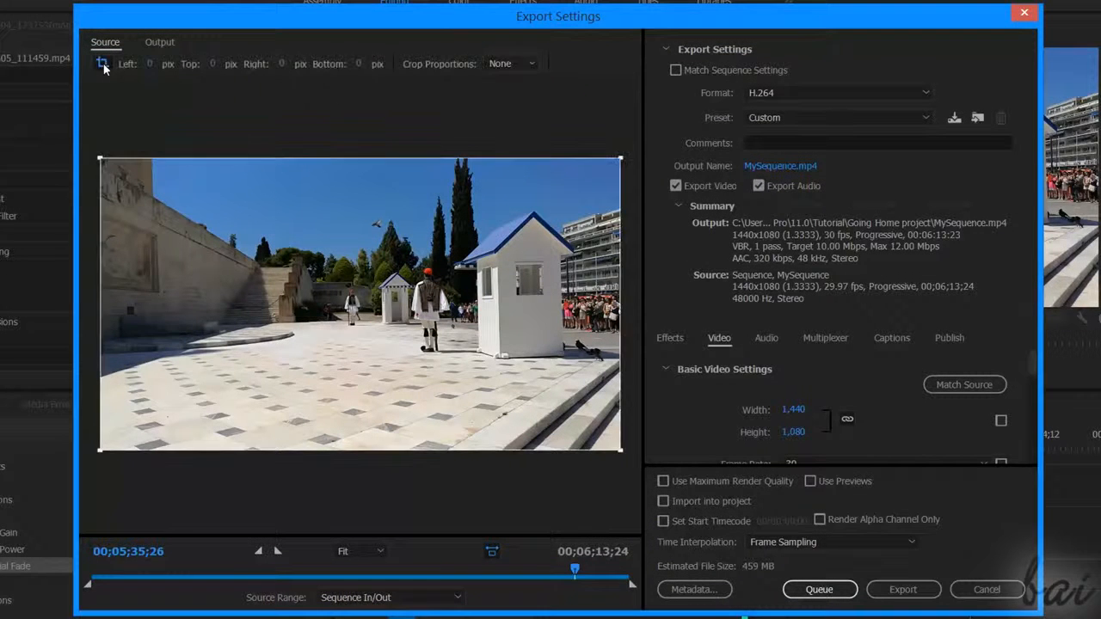
{"action": "left_click_drag", "start_coordinate": [99, 157], "coordinate": [451, 159]}
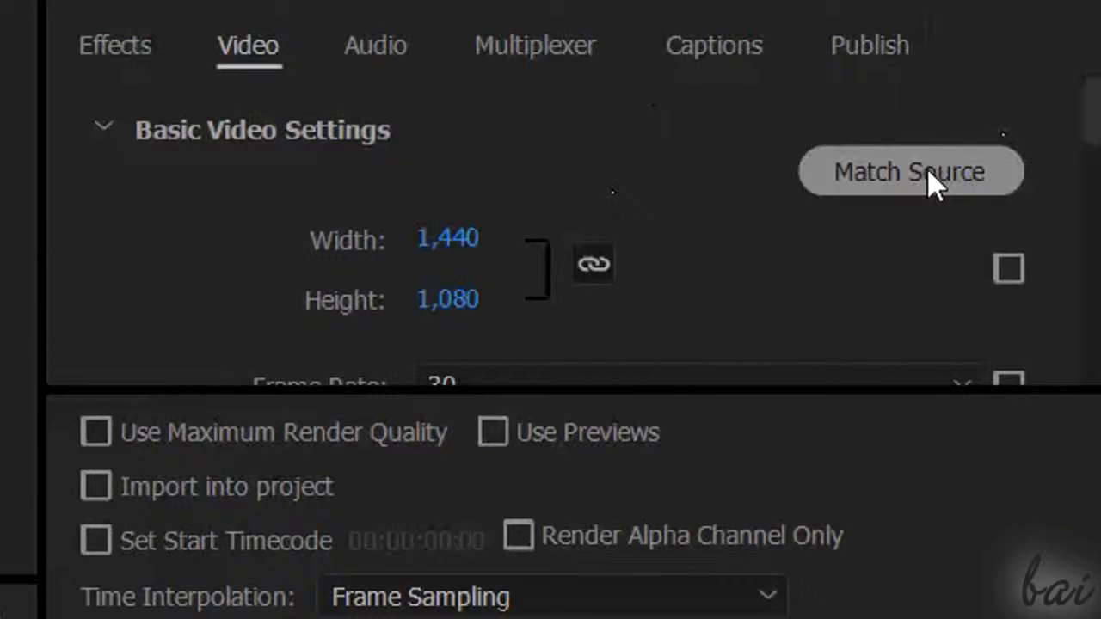
- Match the basic video settings to the source and move the export range's end point earlier
{"action": "left_click", "coordinate": [926, 174]}
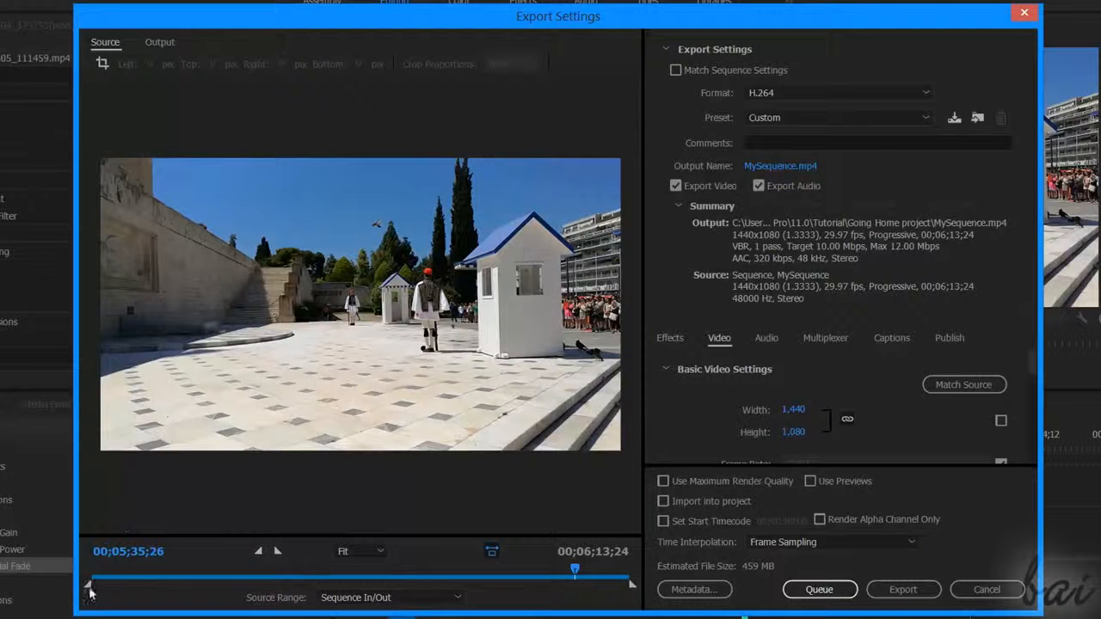
{"action": "left_click_drag", "start_coordinate": [617, 587], "coordinate": [489, 590]}
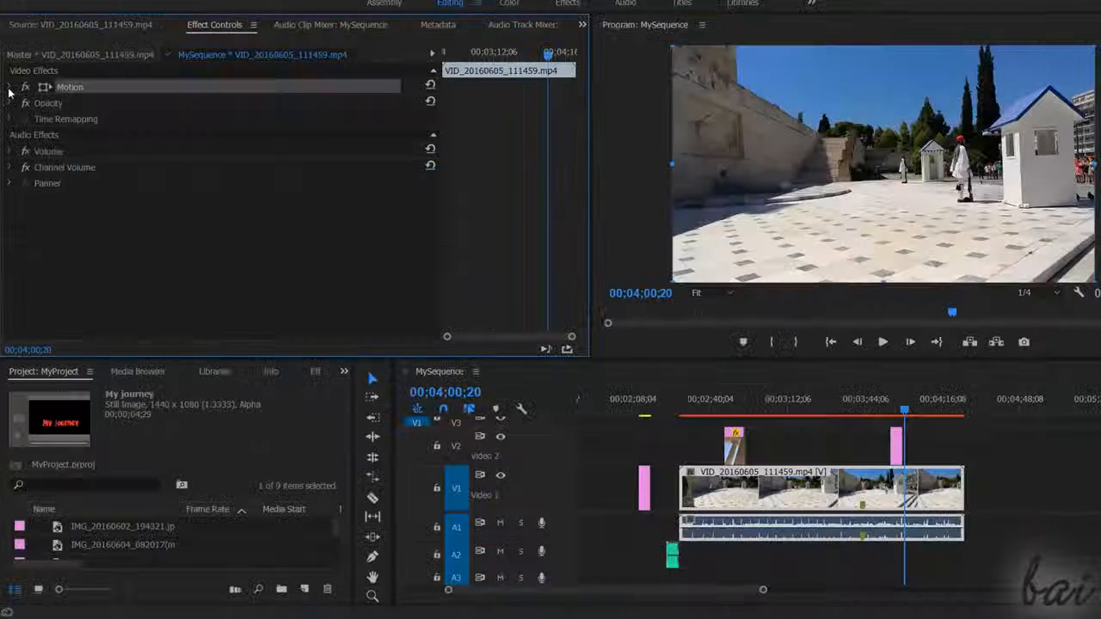
- Examine the Motion, Opacity, Volume and Channel Volume properties of the clip VID_20160605_111459.mp4, collapsing each one again
{"action": "left_click", "coordinate": [9, 88]}
{"action": "left_click", "coordinate": [10, 87]}
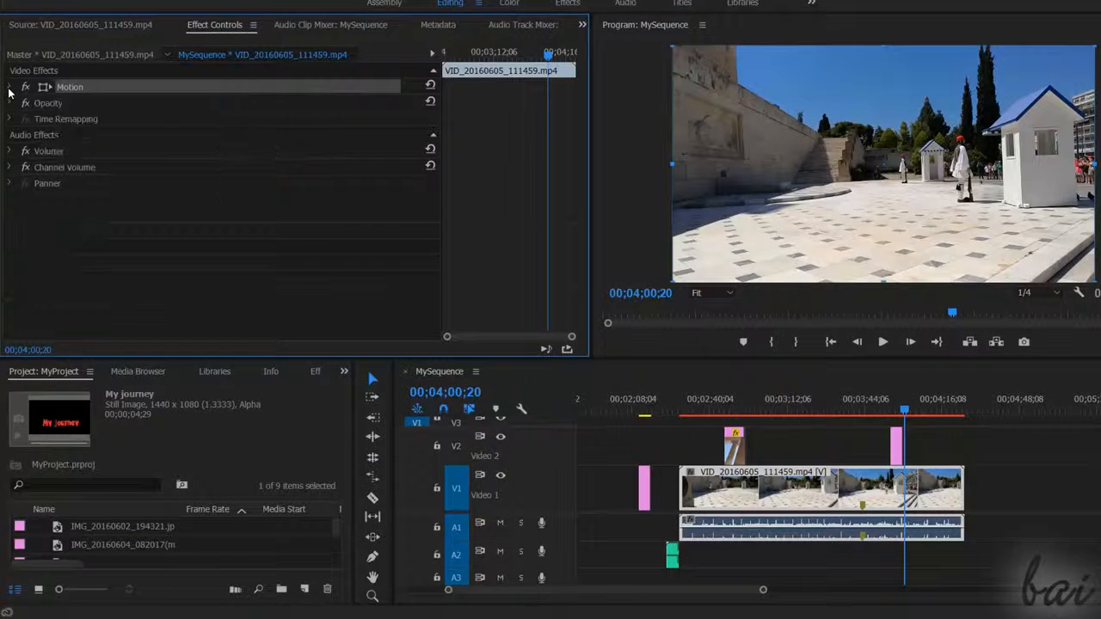
{"action": "left_click", "coordinate": [10, 104]}
{"action": "left_click", "coordinate": [11, 104]}
{"action": "left_click", "coordinate": [9, 151]}
{"action": "left_click", "coordinate": [8, 152]}
{"action": "left_click", "coordinate": [10, 168]}
{"action": "left_click", "coordinate": [10, 169]}
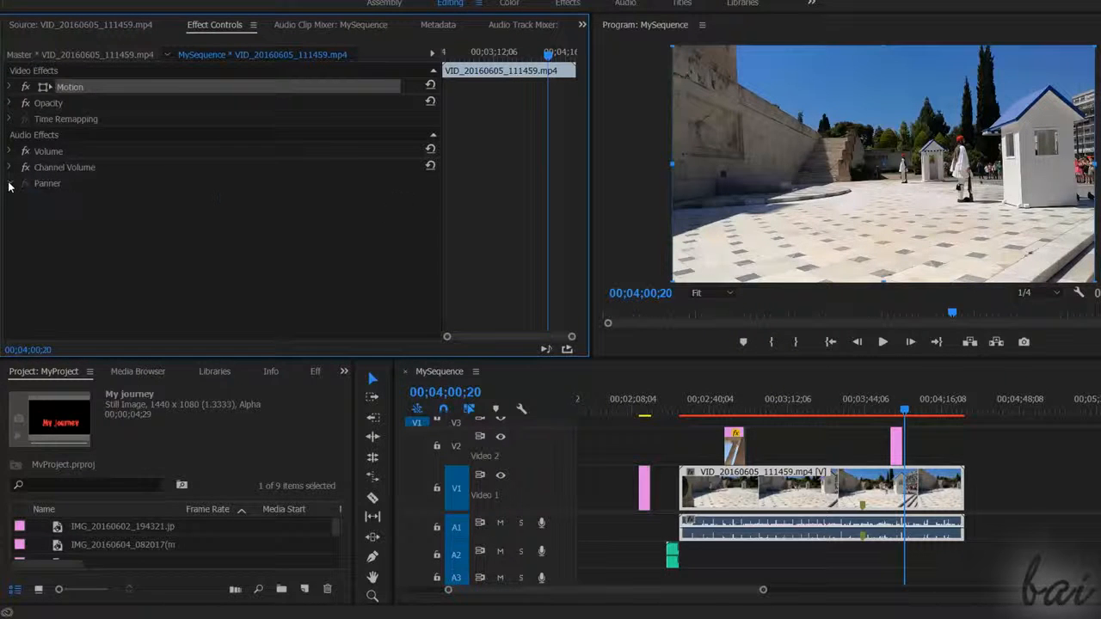